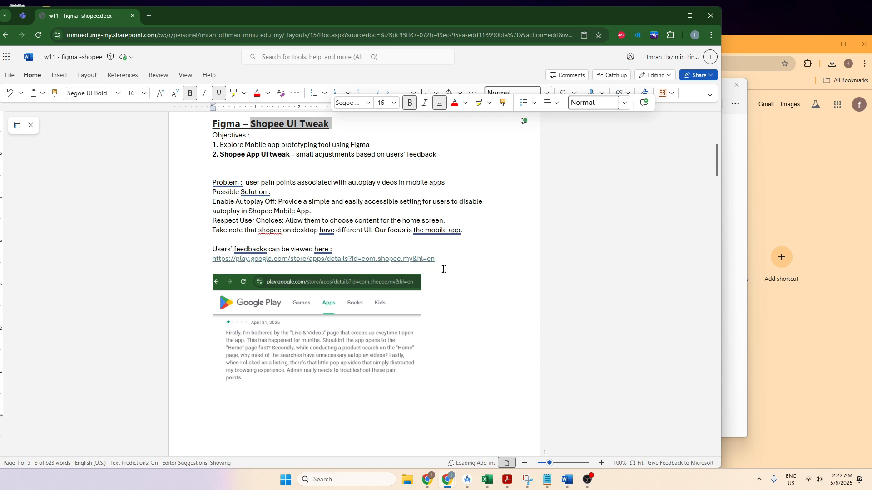
Step: Read through the Figma – Shopee UI Tweak assignment's objectives, problem statement, user feedback and reading materials
scroll(443, 270, "up", 4)
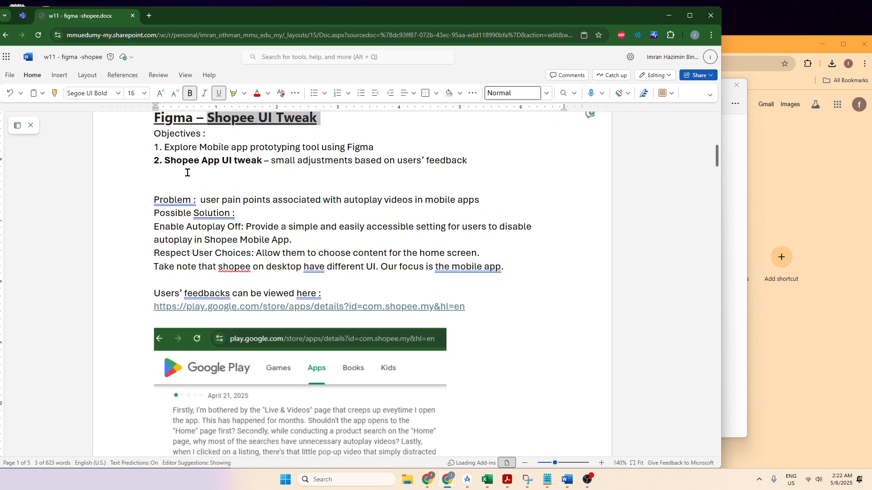
left_click_drag(233, 162, 261, 163)
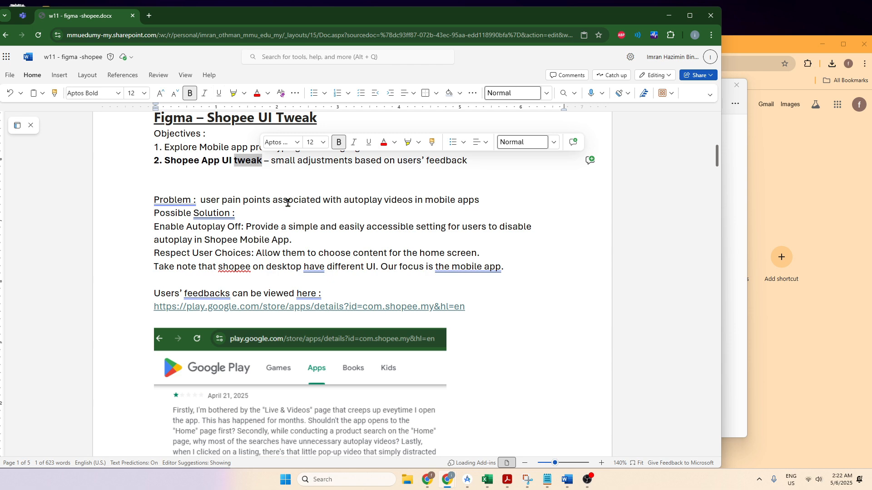
scroll(287, 203, "down", 2)
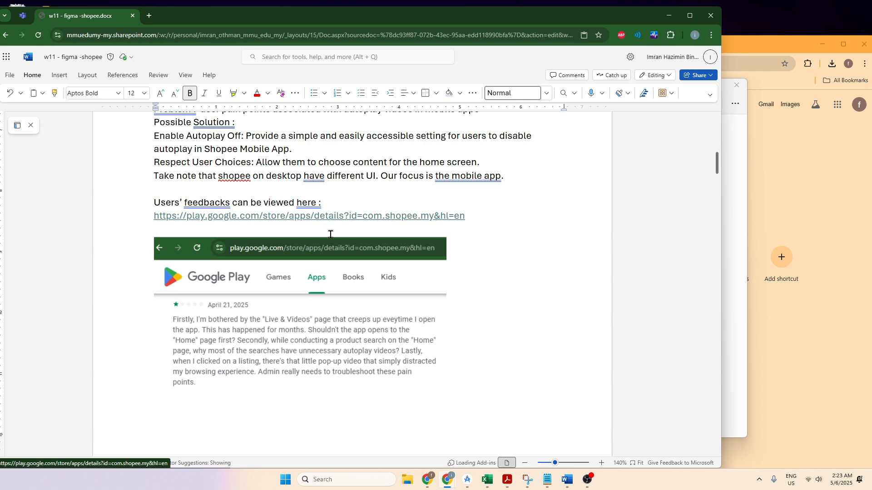
scroll(359, 318, "up", 2)
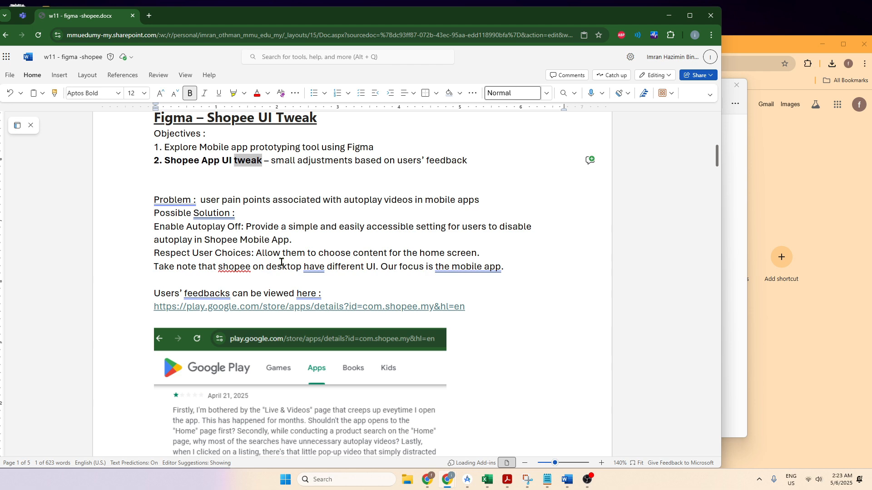
scroll(281, 262, "down", 1)
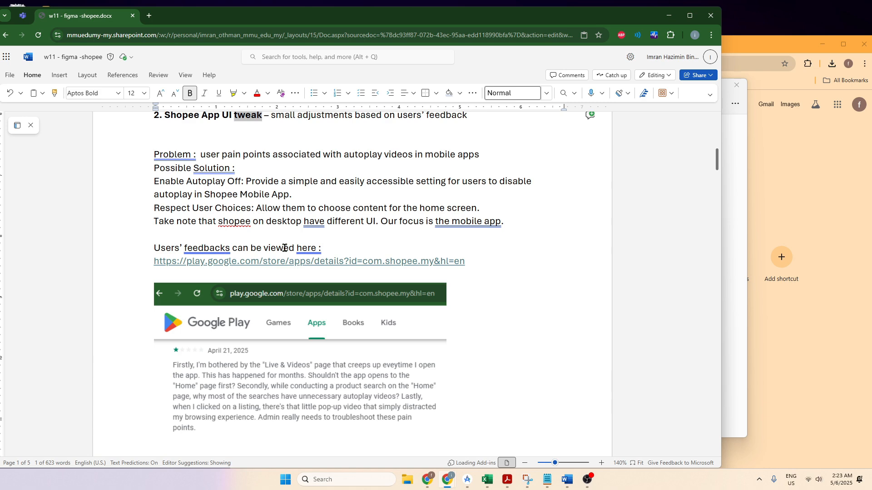
scroll(285, 247, "down", 4)
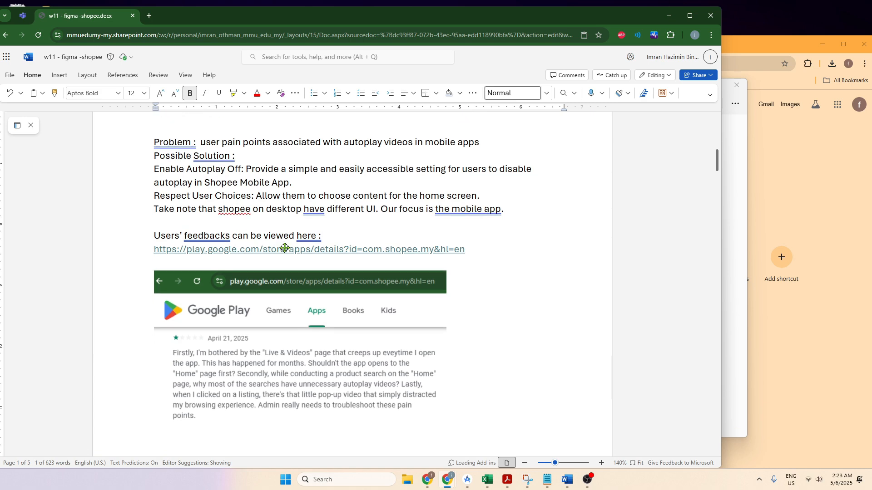
scroll(285, 248, "down", 5)
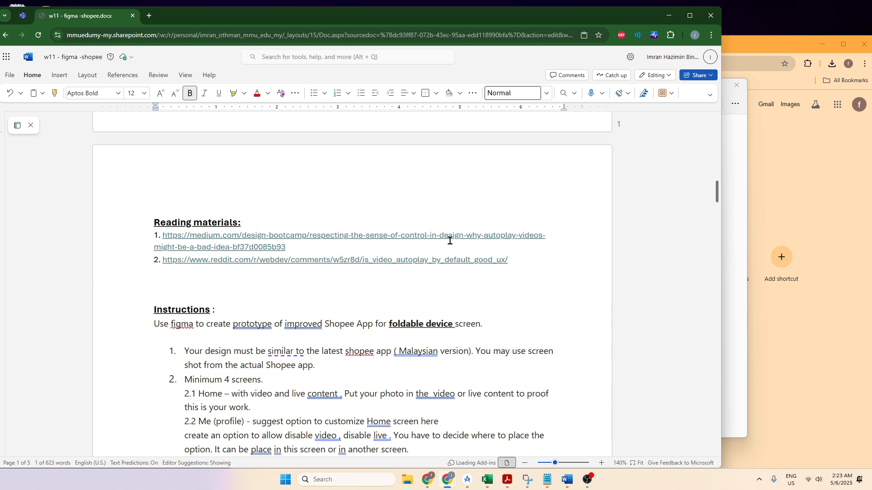
scroll(449, 240, "up", 8)
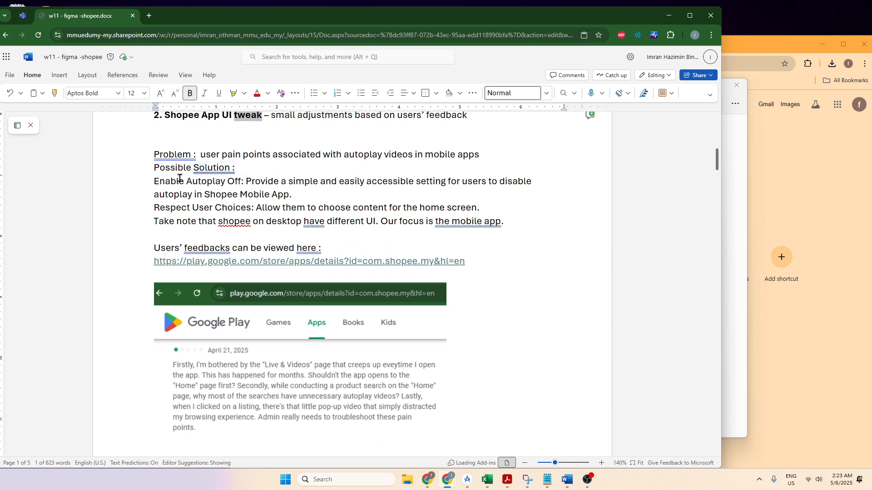
Step: Highlight the Enable Autoplay Off solution, then the note that the focus is the Shopee mobile app
left_click_drag(155, 181, 295, 197)
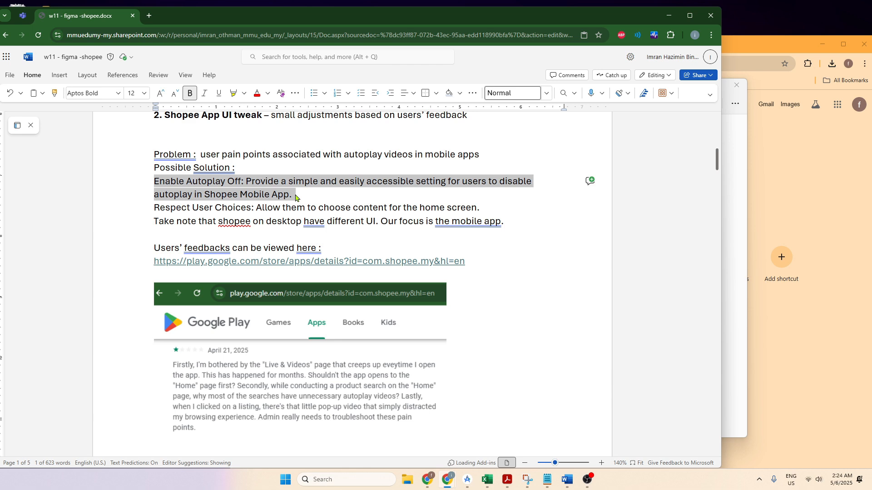
left_click_drag(295, 197, 295, 197)
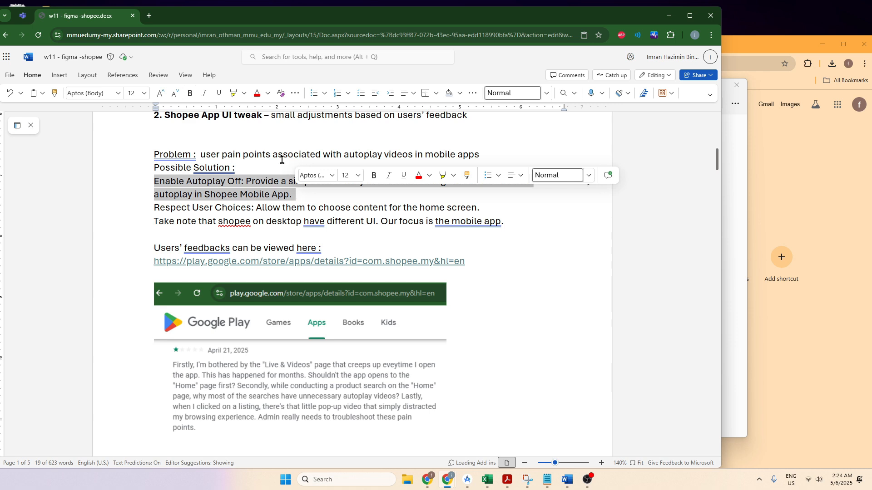
left_click(562, 198)
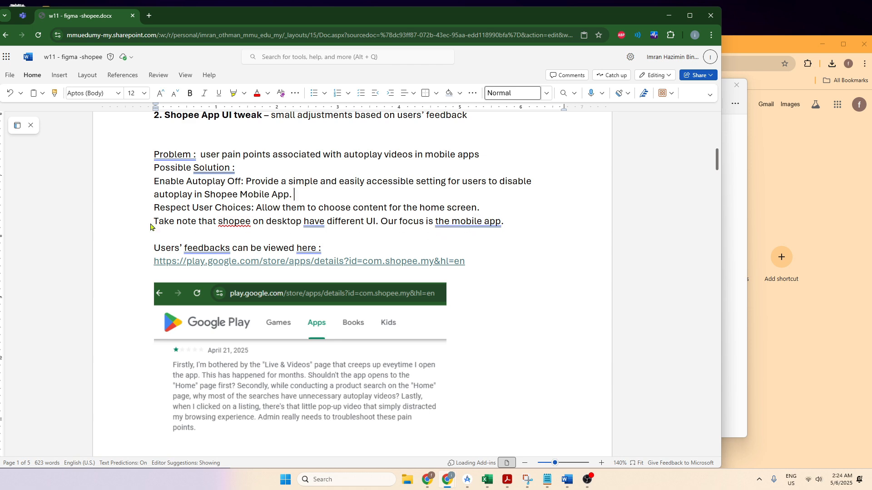
left_click_drag(154, 222, 508, 223)
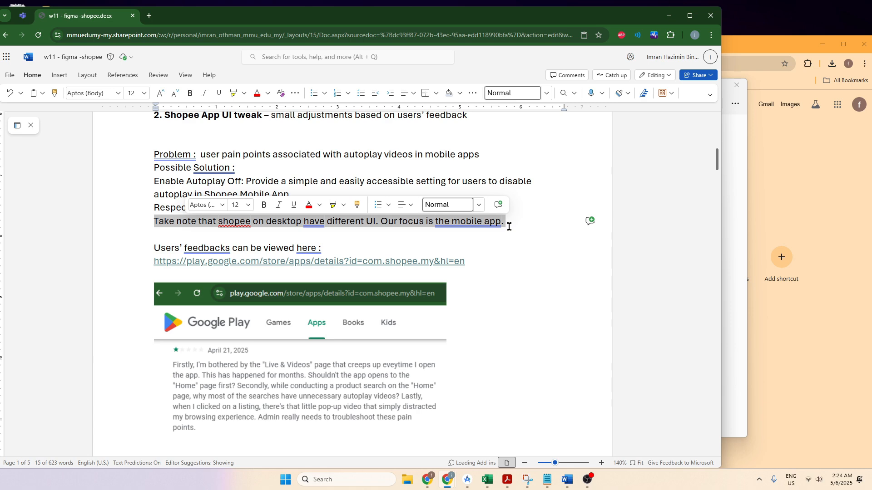
Step: Open the Shopee Malaysia desktop website (shopee.com) in a new browser tab
left_click(149, 15)
left_click(166, 31)
left_click(90, 17)
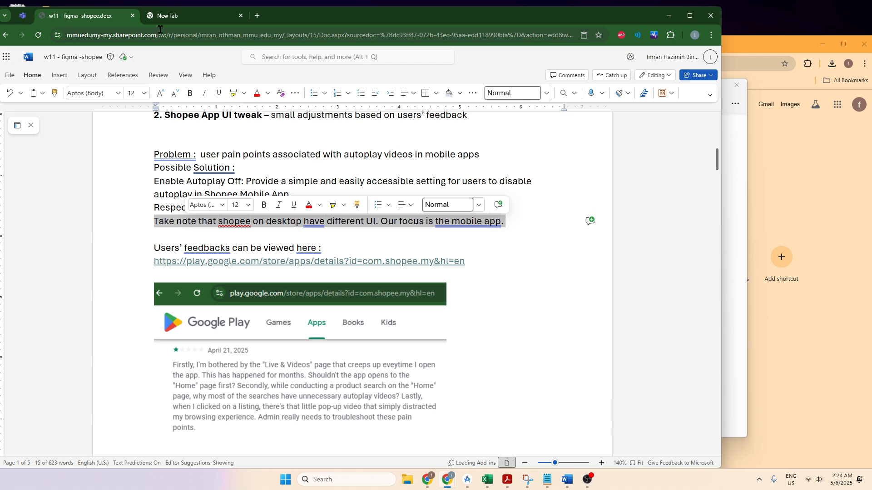
left_click(162, 17)
left_click(177, 33)
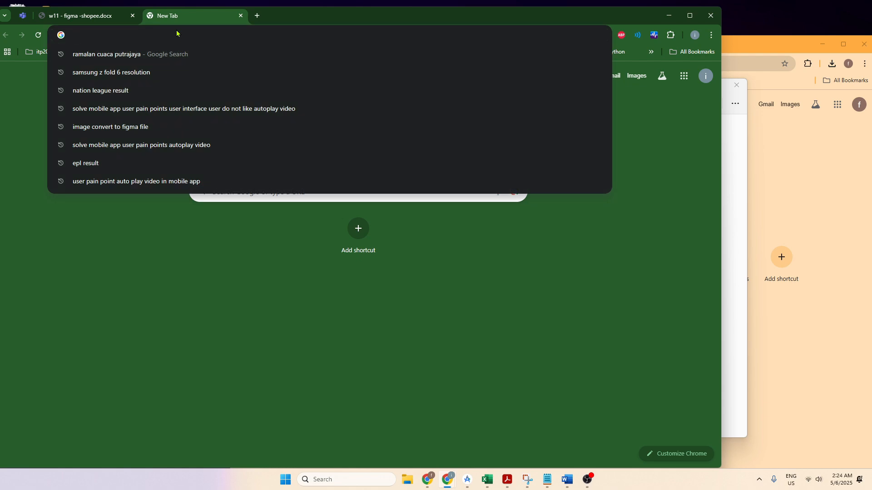
left_click(91, 16)
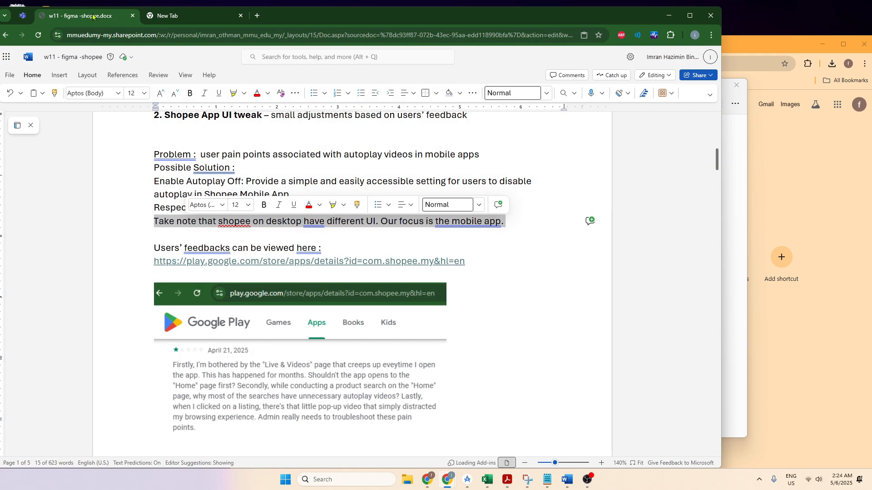
left_click(193, 19)
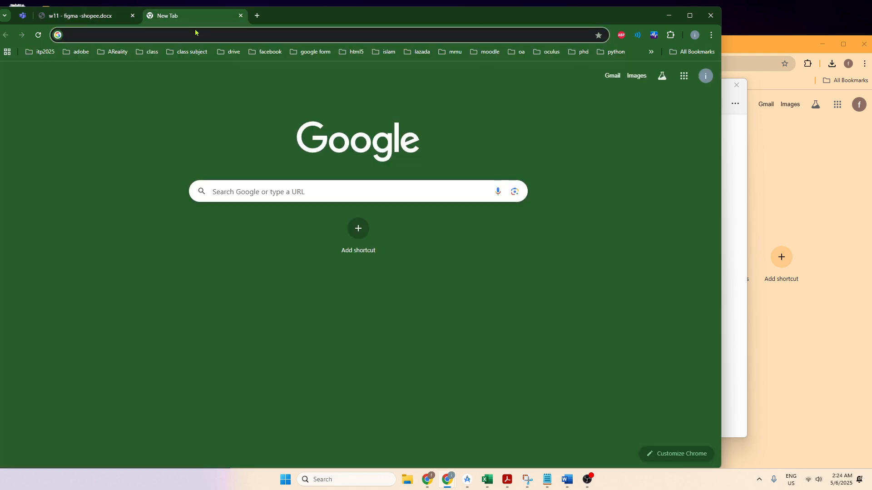
left_click(196, 32)
type("shop")
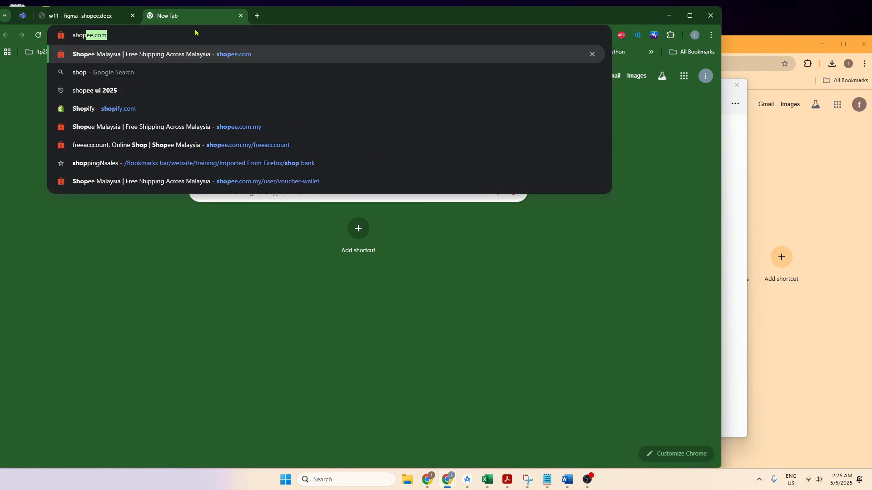
key("Return")
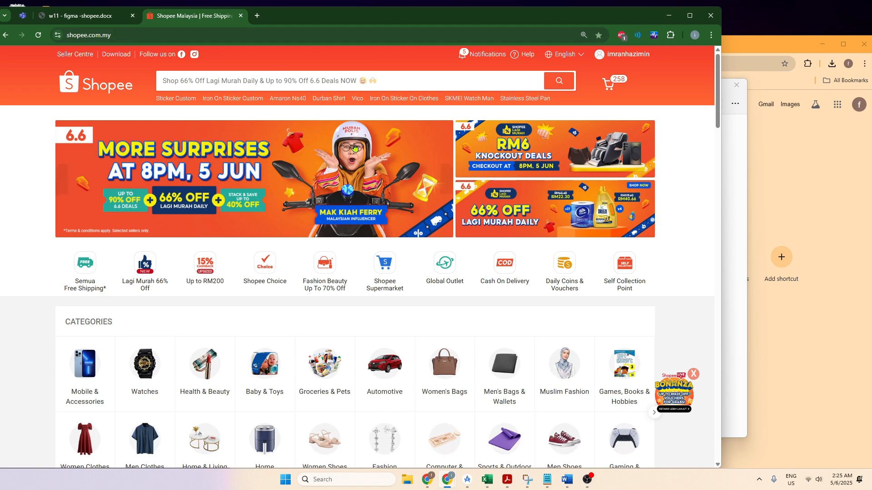
Step: Examine the layout of the Shopee desktop home page from the categories down through the Daily Discover products
scroll(228, 296, "down", 3)
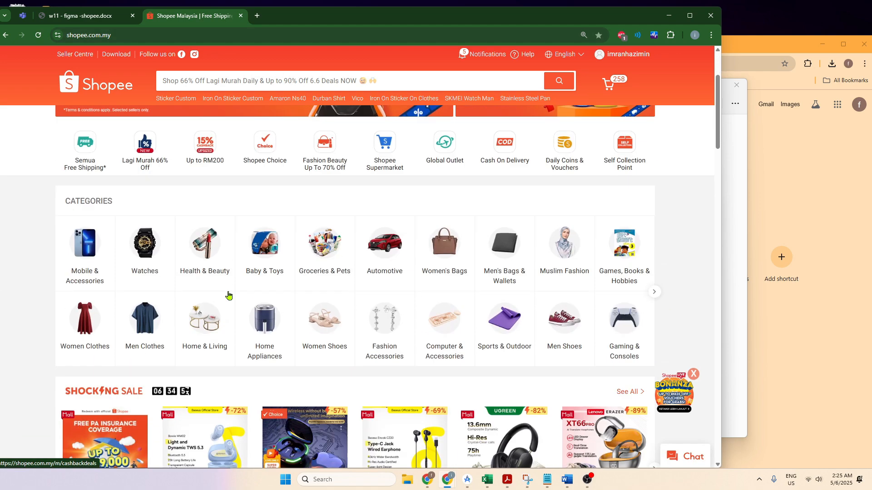
scroll(229, 296, "down", 10)
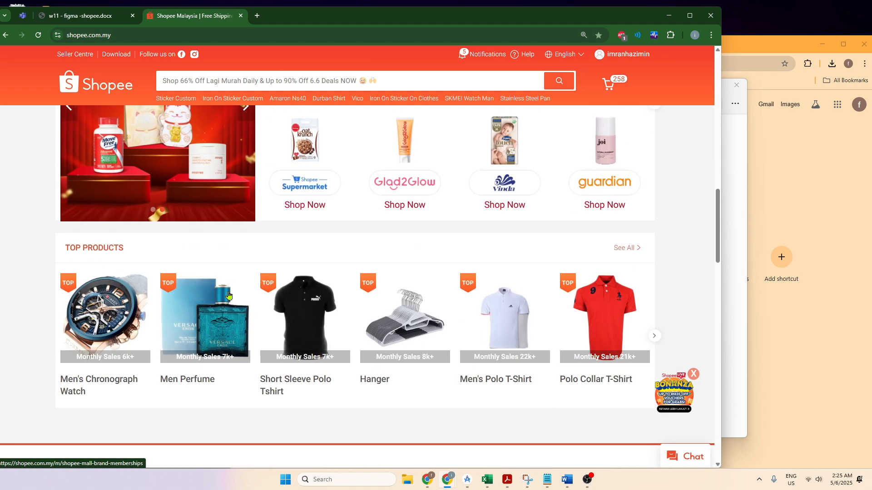
scroll(228, 295, "down", 4)
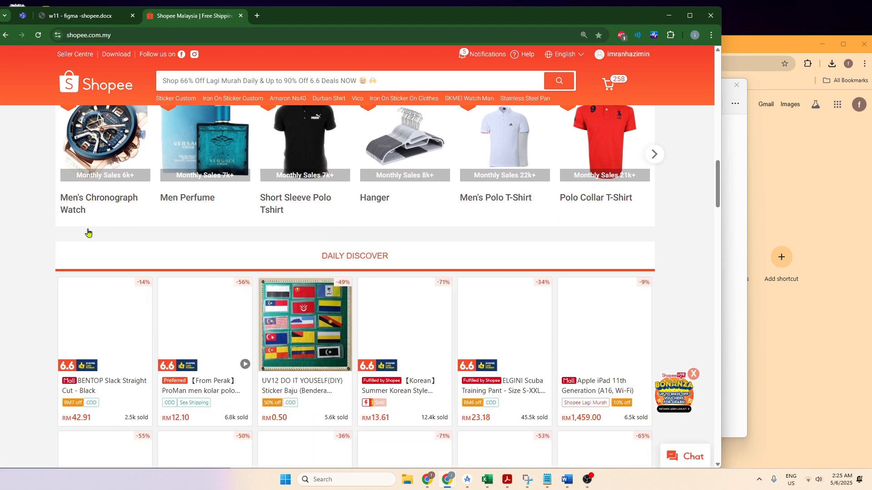
scroll(265, 254, "down", 1)
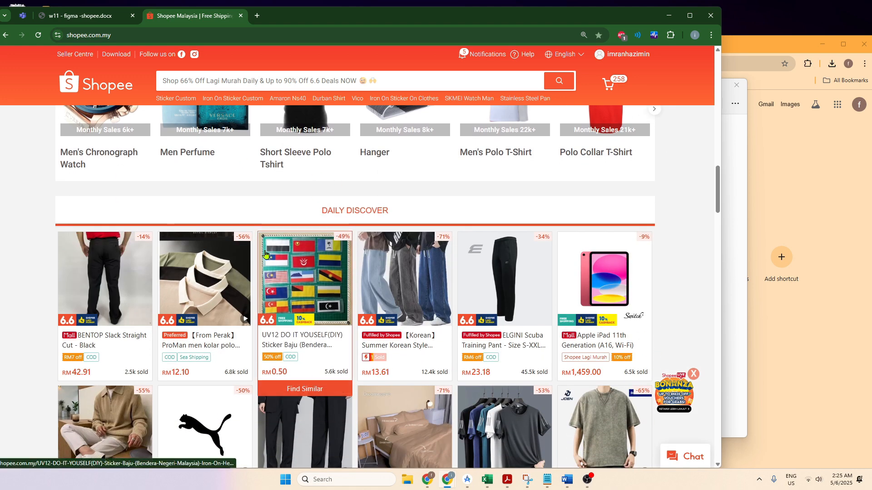
scroll(364, 262, "down", 15)
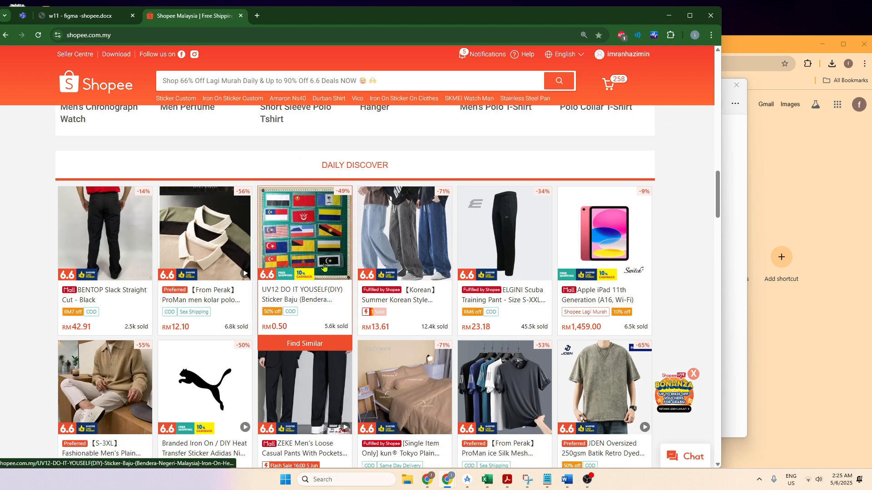
scroll(324, 266, "down", 4)
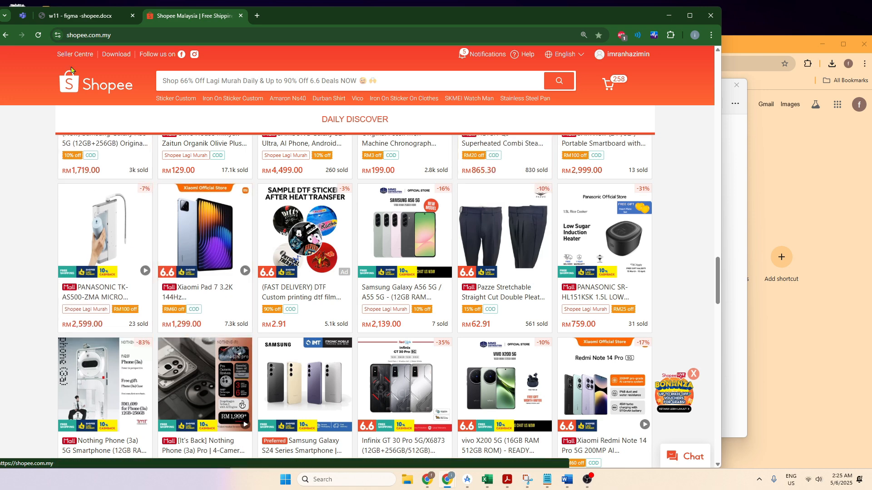
Step: Return to the assignment document and highlight instruction 1 about matching the latest Malaysian Shopee app
left_click(66, 17)
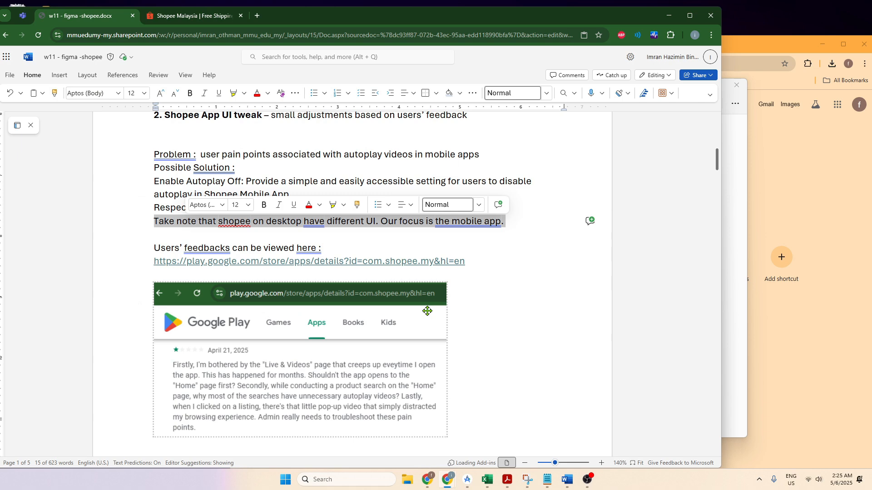
scroll(427, 311, "down", 10)
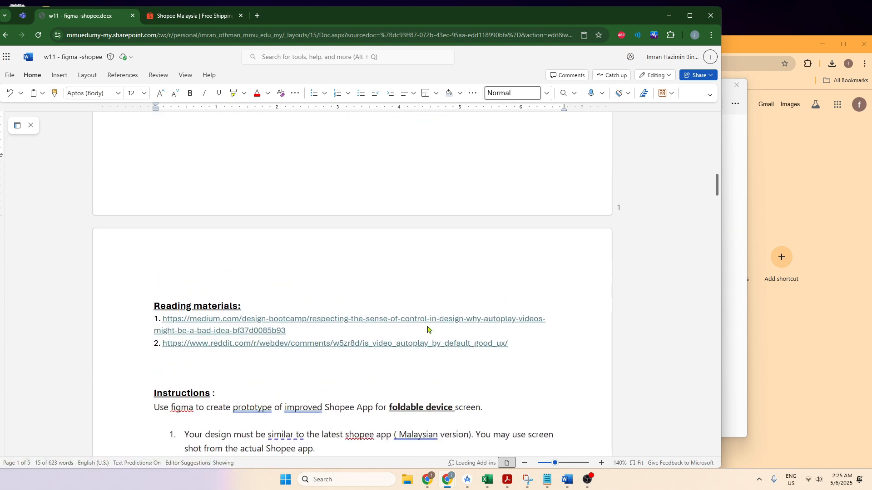
scroll(427, 325, "down", 2)
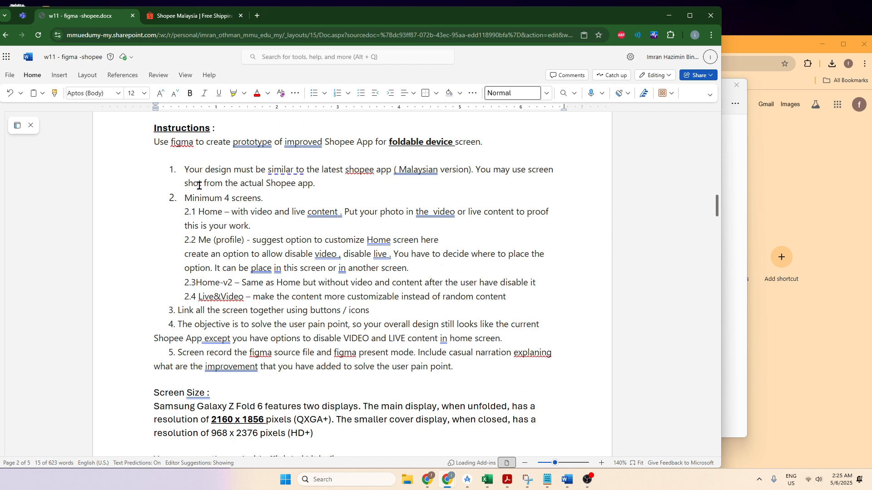
left_click_drag(200, 171, 427, 178)
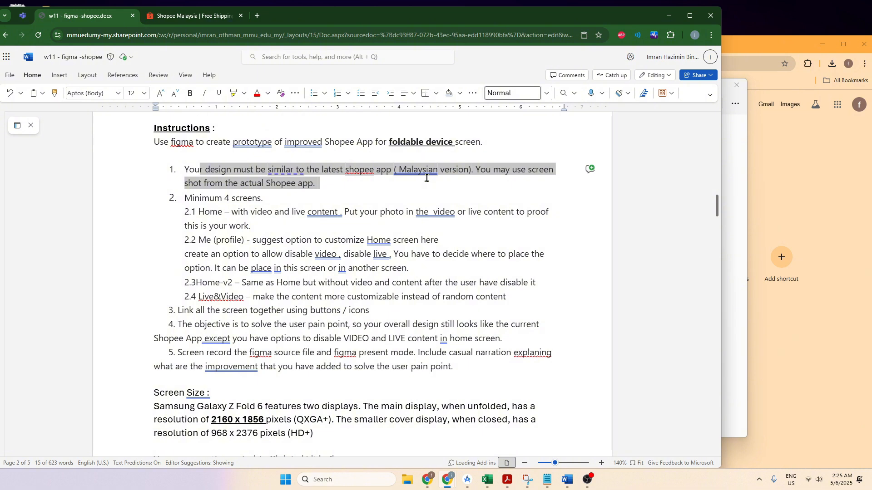
left_click_drag(427, 178, 427, 178)
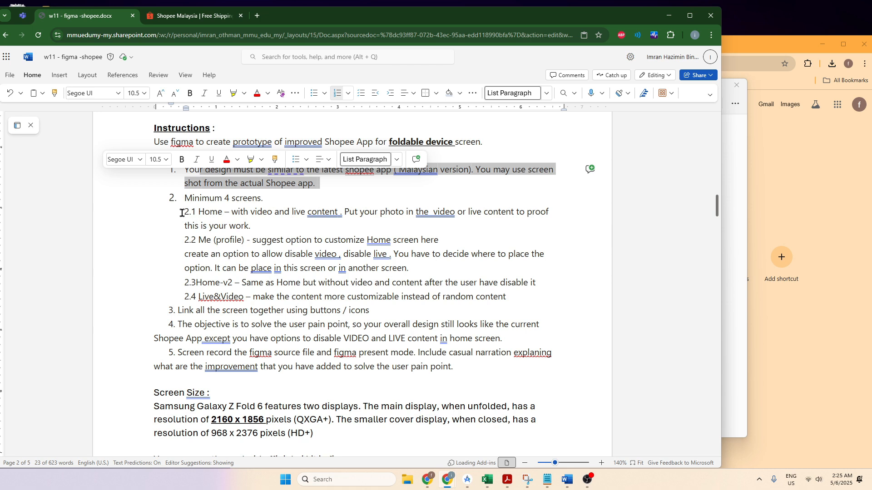
Step: Review the required screens 2.1 to 2.4 in the instructions, highlighting Me (profile) and the v2 in Home-v2
left_click_drag(182, 213, 508, 298)
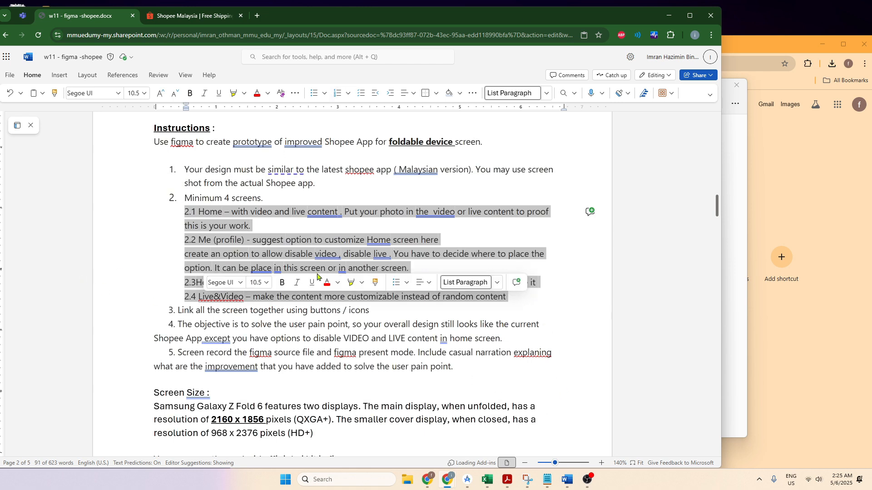
left_click(575, 303)
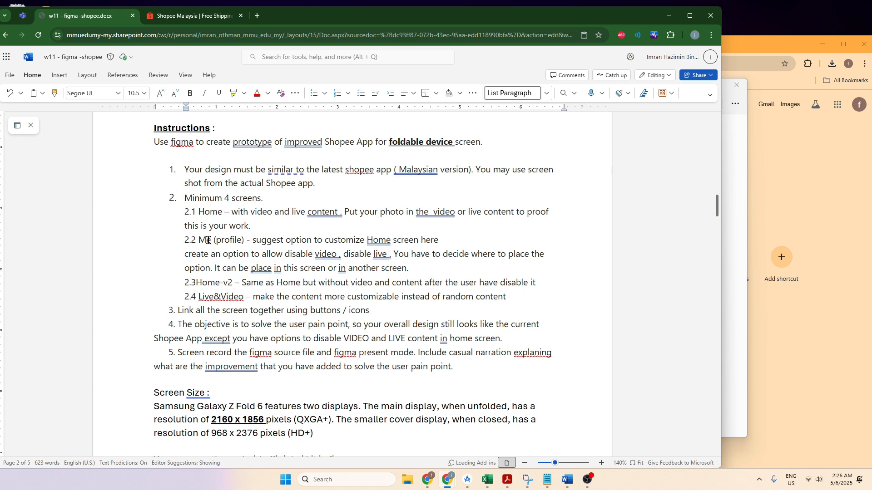
left_click_drag(199, 240, 246, 242)
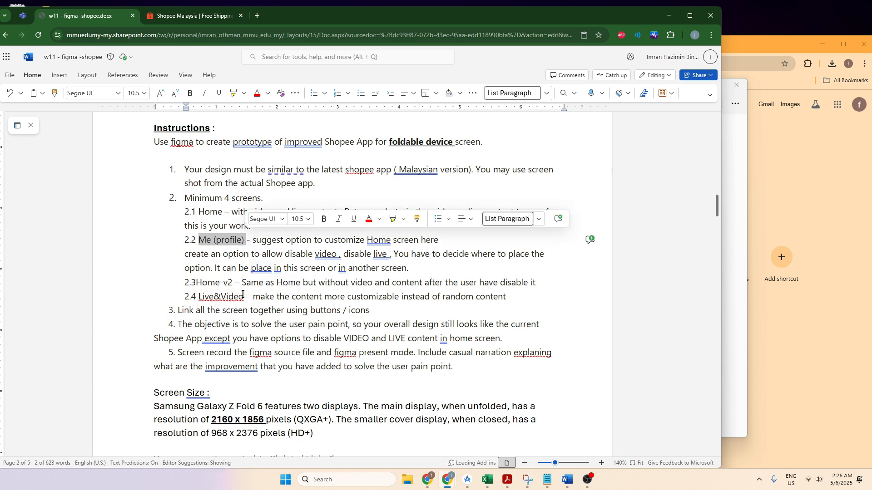
double_click(232, 282)
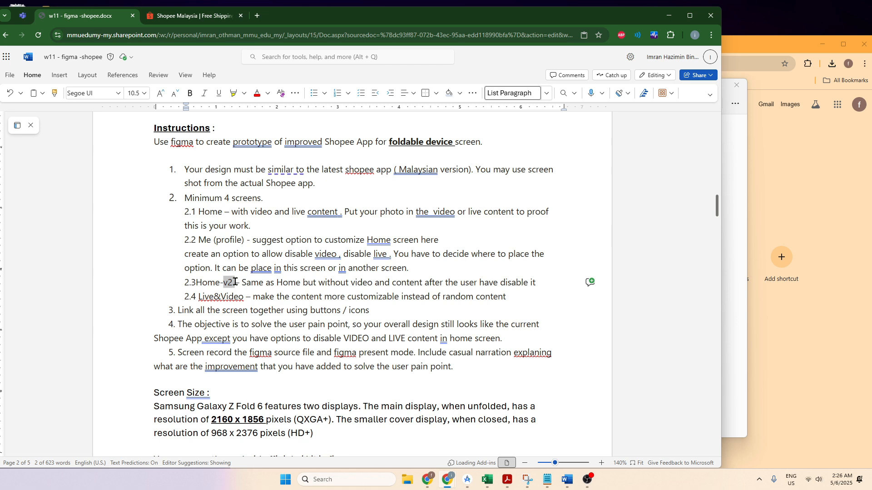
Step: Insert the word "live" before "content" in the 2.3 Home-v2 requirement
left_click(390, 283)
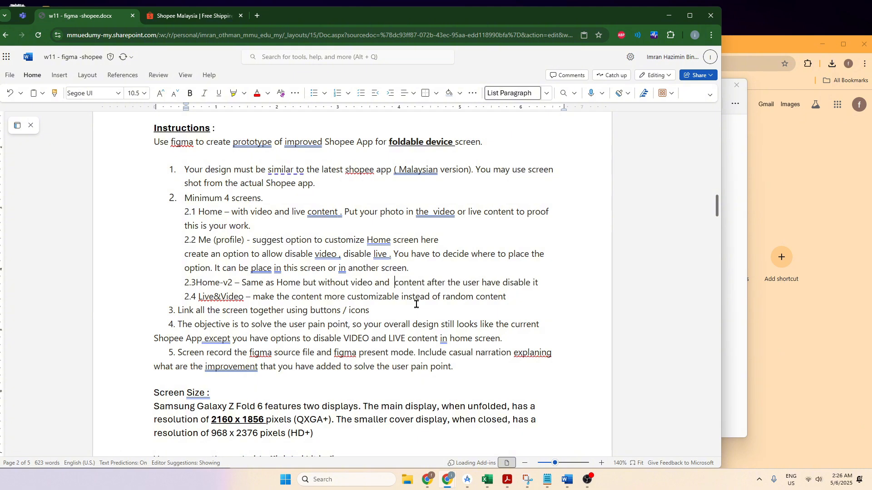
type("li")
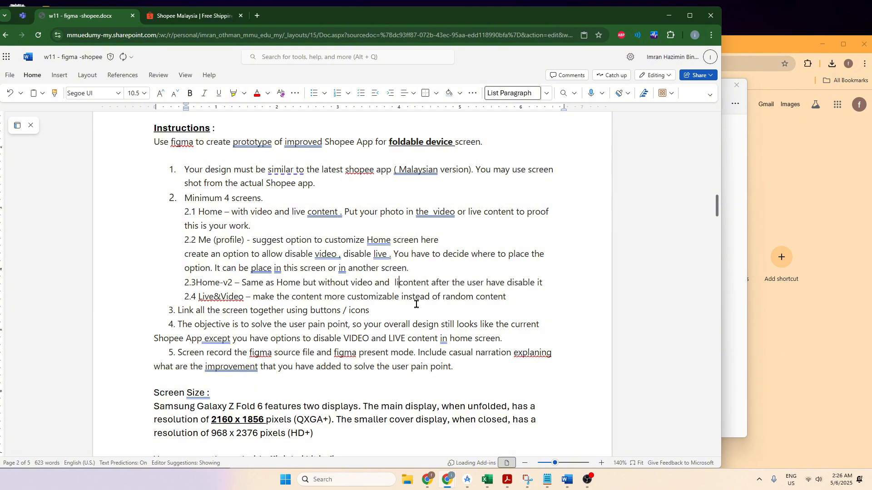
type("ve")
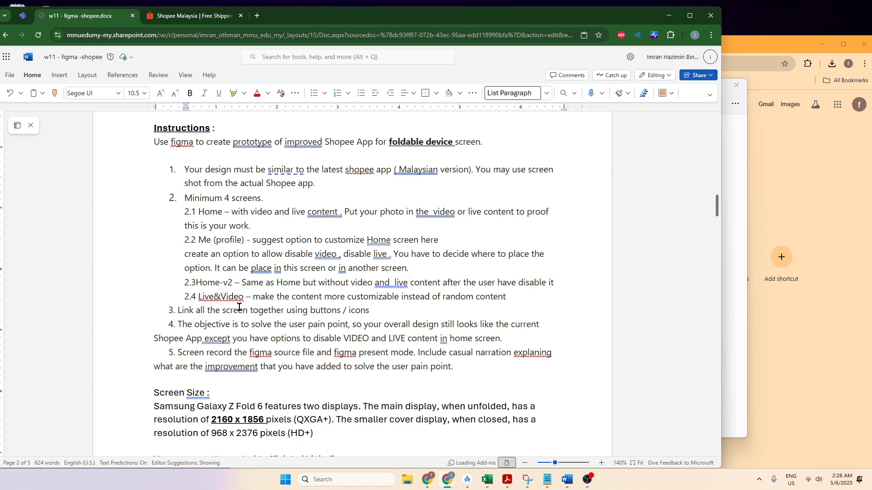
Step: Review requirement 2.4 on customizable Live&Video content and instruction 3 on linking the screens, highlighting their text
left_click_drag(278, 299, 513, 306)
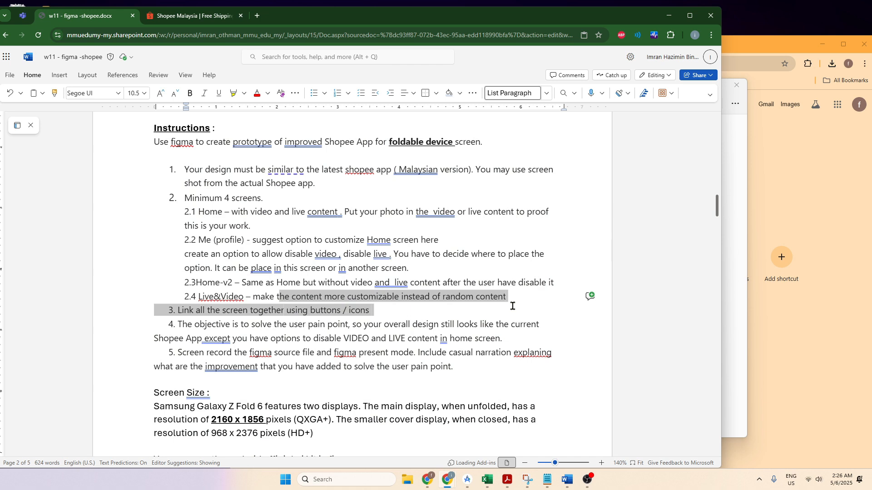
left_click(476, 301)
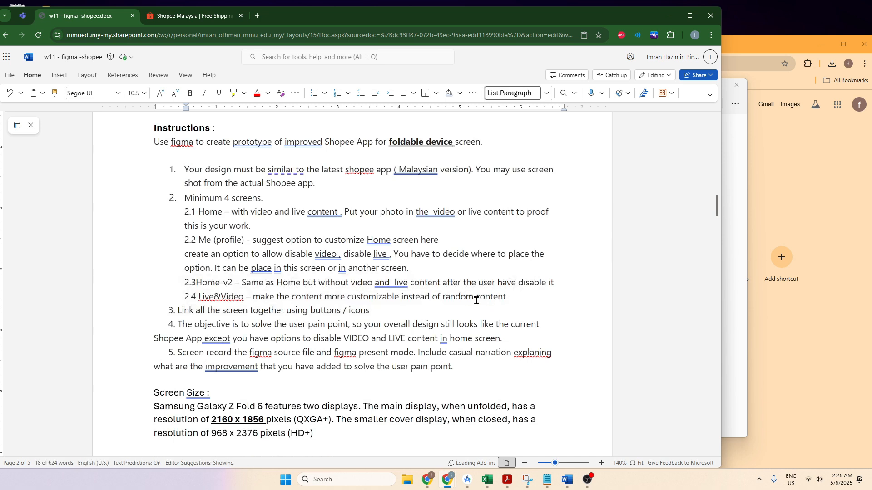
scroll(279, 325, "down", 1)
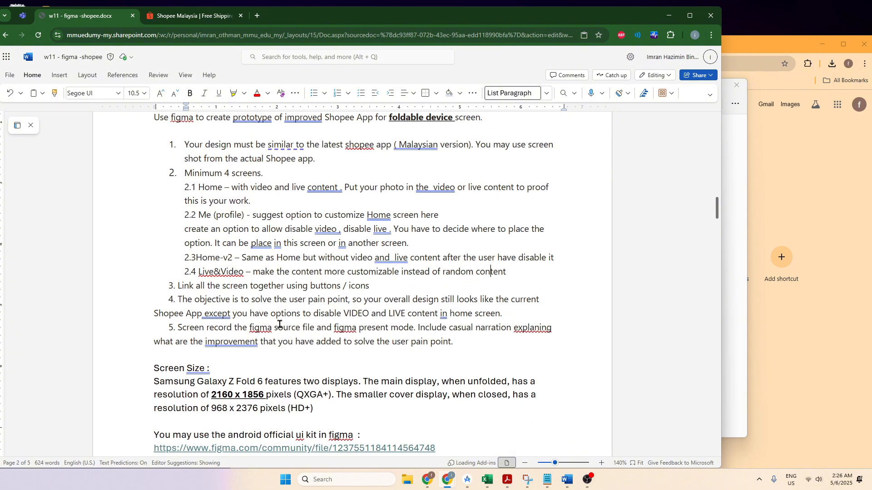
scroll(279, 324, "down", 1)
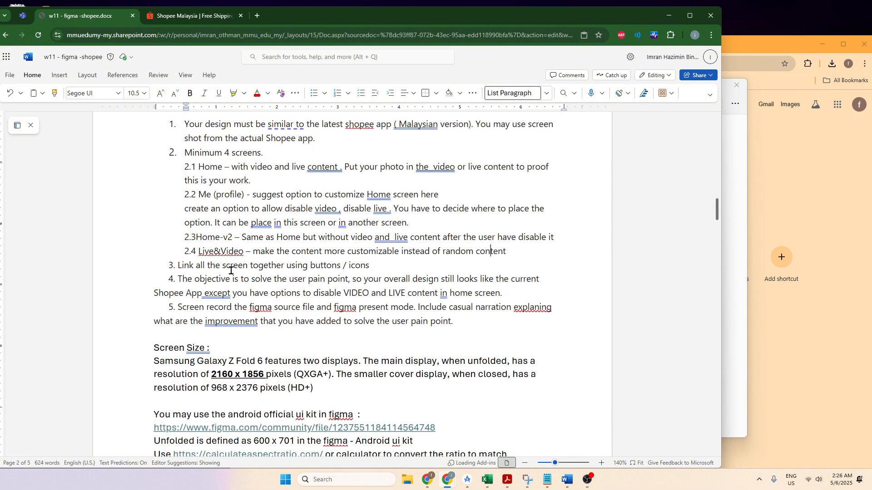
left_click_drag(230, 270, 377, 268)
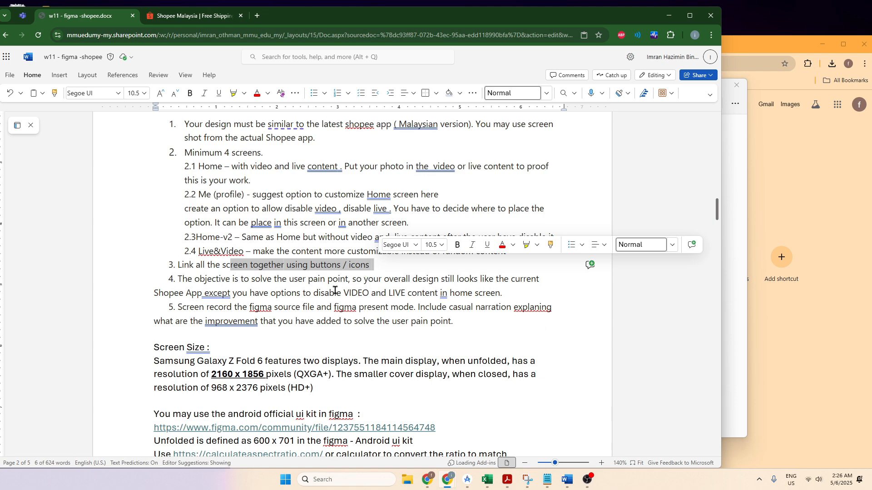
scroll(308, 339, "down", 4)
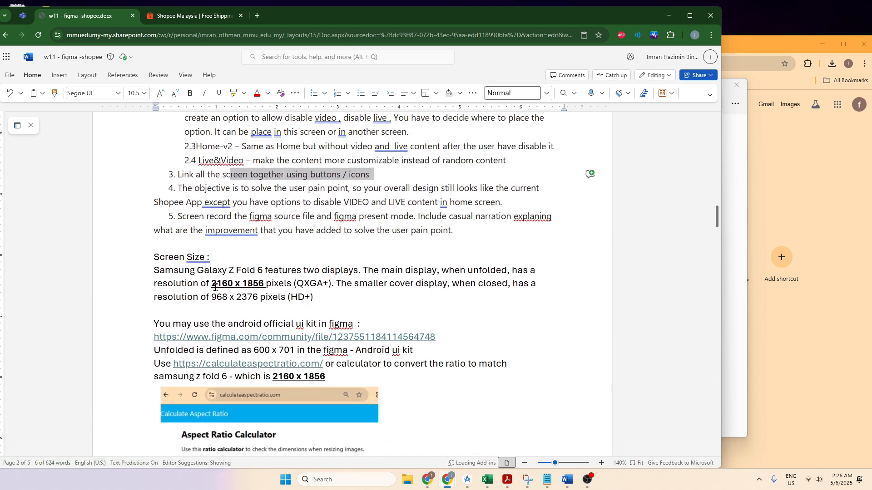
Step: Examine the Screen Size section, highlighting Fold 6, the unfolded resolution 2160 x 1856 and the closed resolution 968 x 2376
left_click_drag(236, 271, 268, 273)
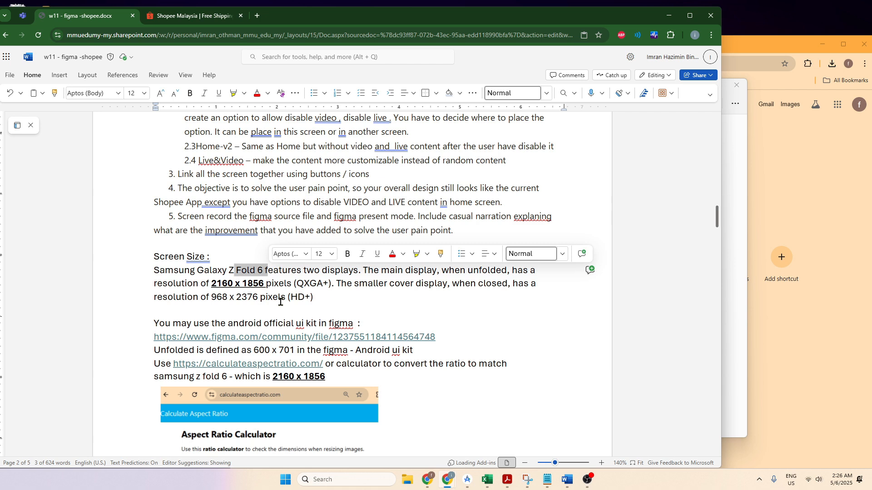
left_click_drag(156, 285, 314, 298)
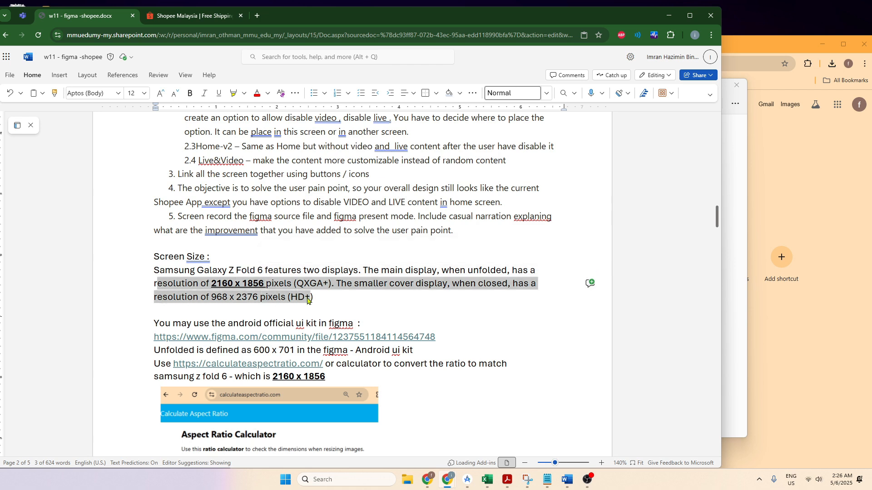
left_click(505, 419)
scroll(514, 429, "down", 3)
scroll(514, 405, "up", 2)
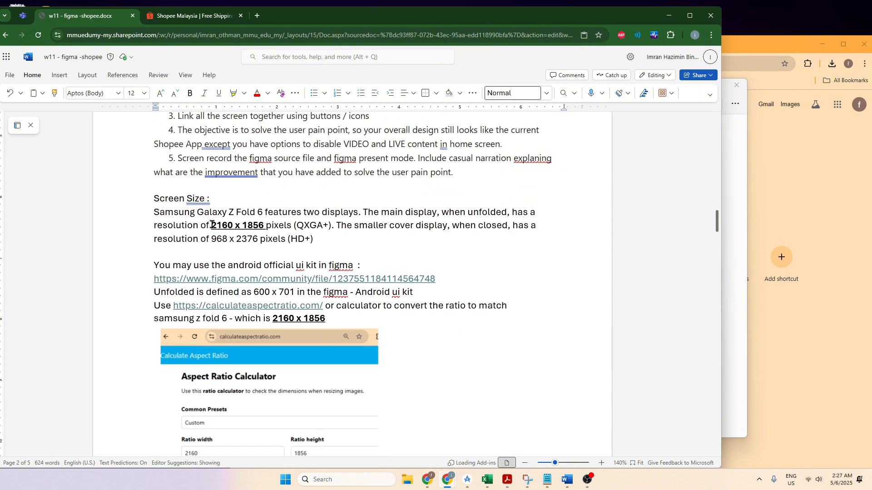
left_click_drag(212, 224, 334, 229)
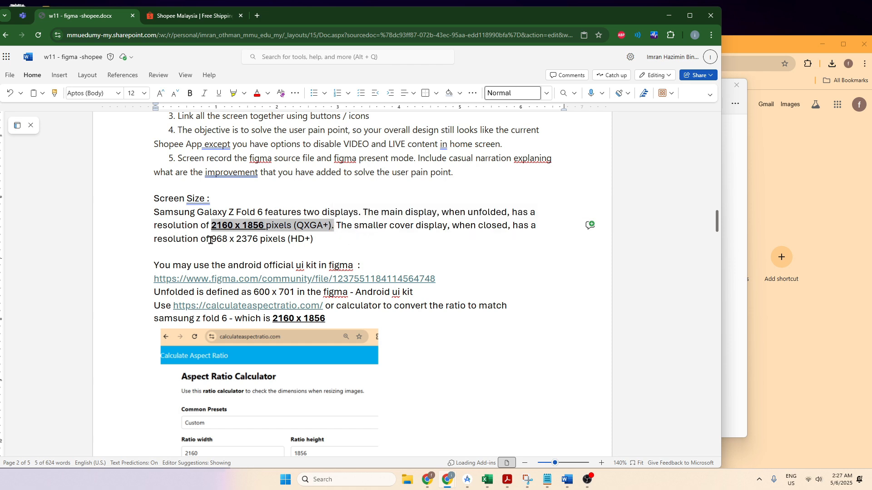
left_click_drag(211, 240, 265, 246)
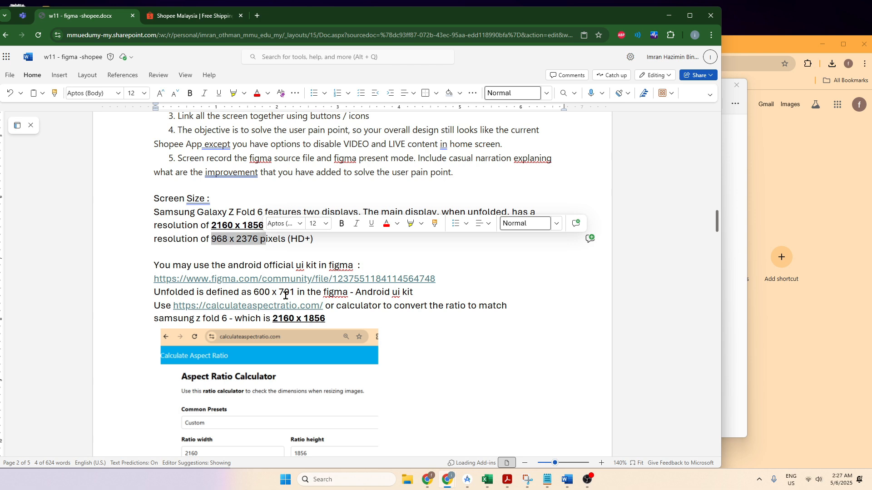
left_click(216, 238)
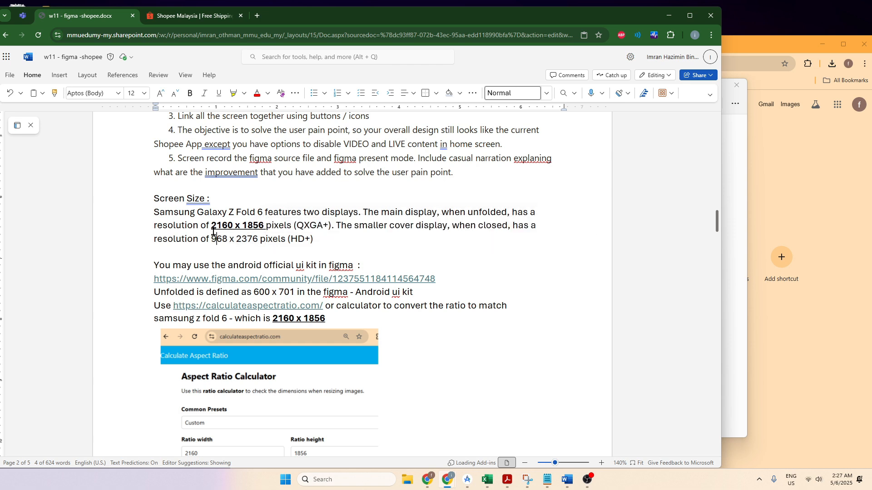
left_click(246, 228)
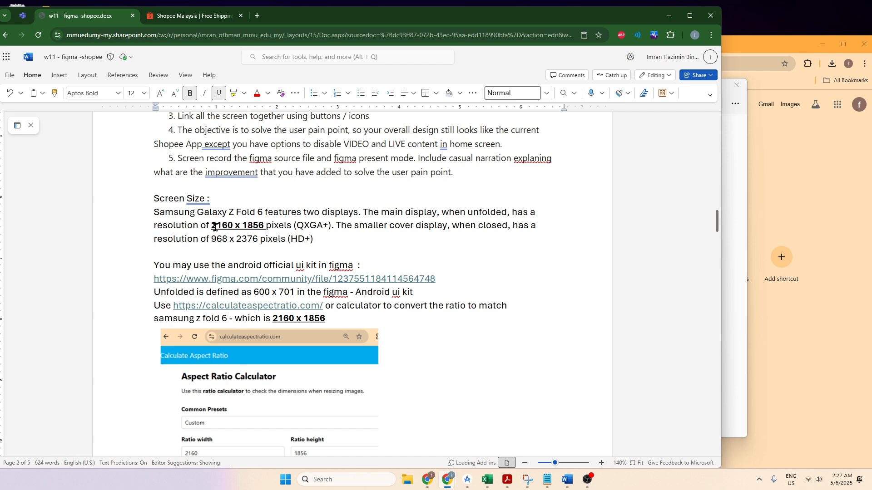
left_click_drag(212, 227, 227, 240)
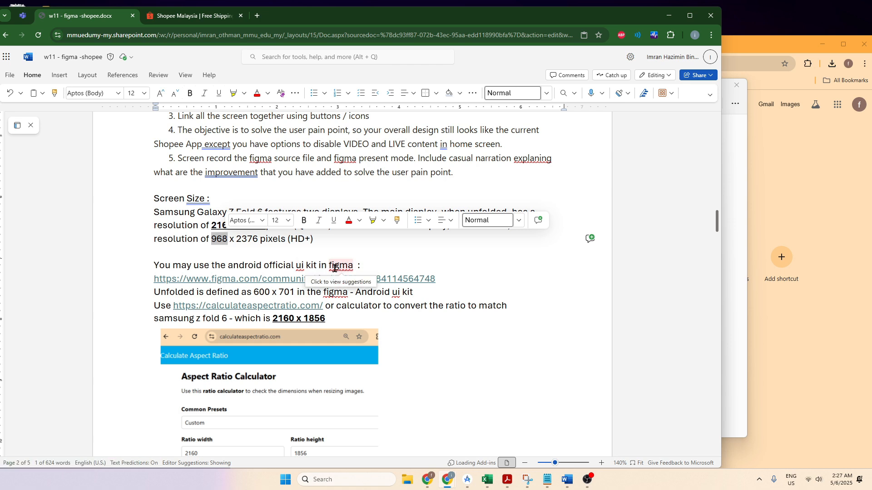
Step: Load the brief's Android UI kit link in the other Chrome window, maximized, and open the kit in Figma
left_click_drag(439, 279, 151, 286)
key("ctrl+c")
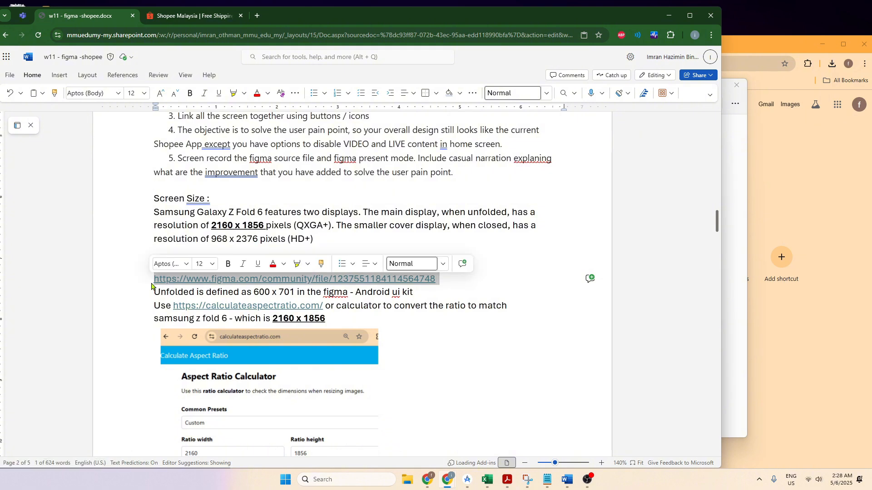
left_click(740, 56)
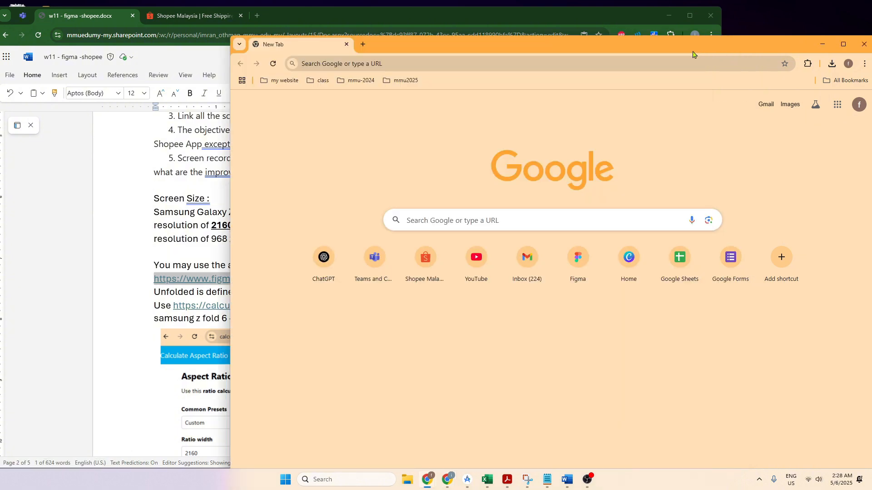
left_click_drag(634, 51, 577, 46)
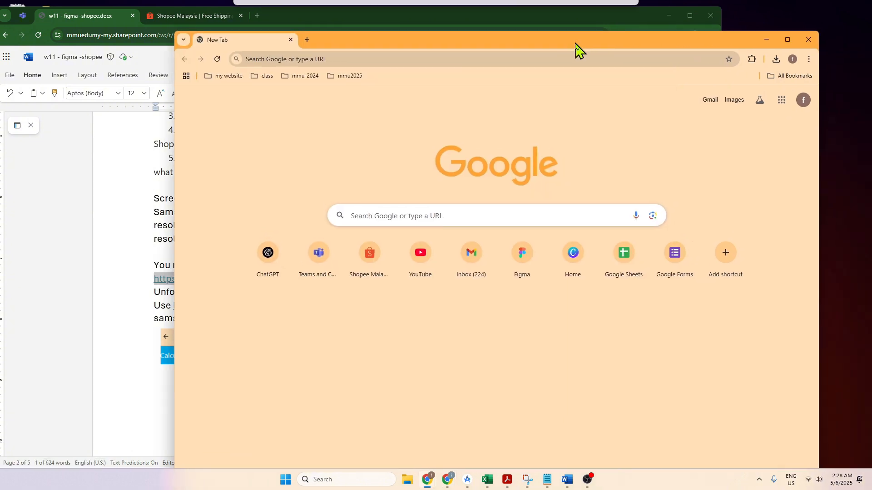
left_click(325, 61)
key("ctrl+v")
key("Return")
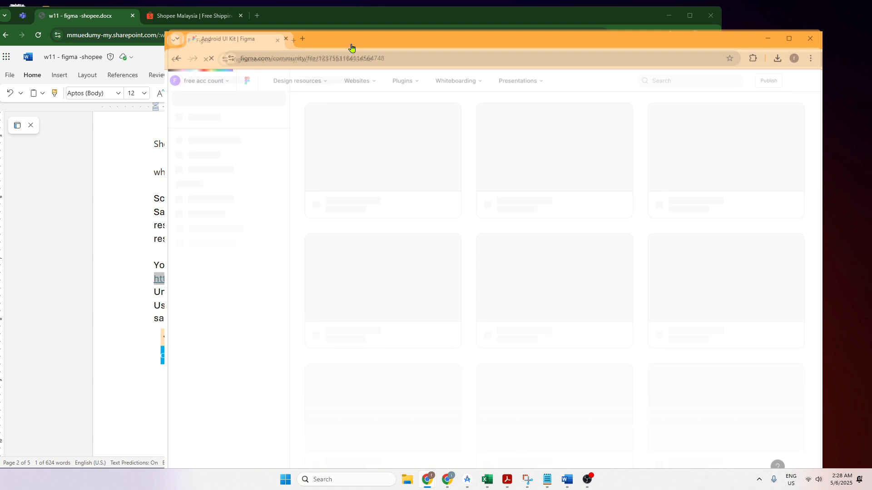
double_click(352, 45)
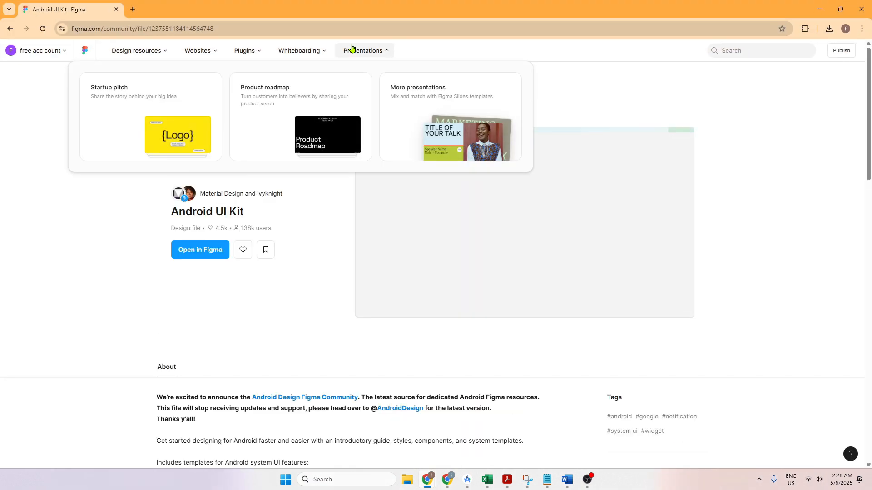
left_click(205, 257)
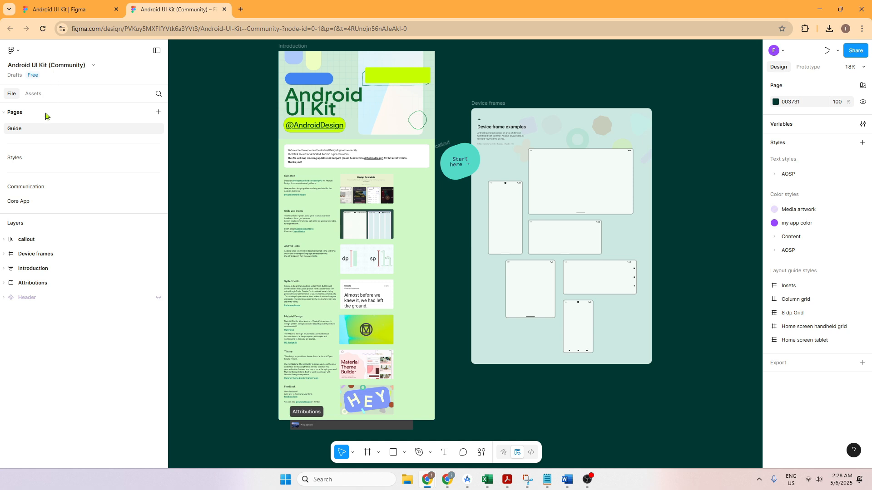
Step: Examine the Guide page of the Android UI Kit, including its introduction and device frame examples
left_click(5, 113)
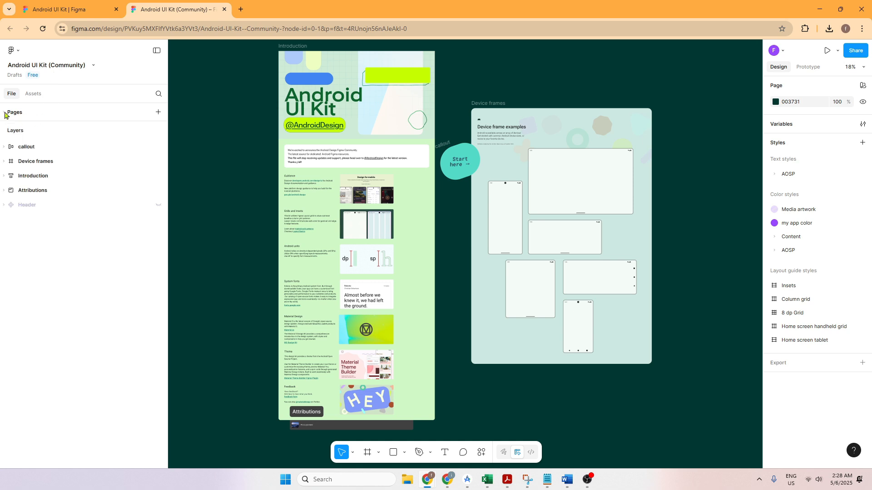
left_click(5, 112)
left_click(20, 159)
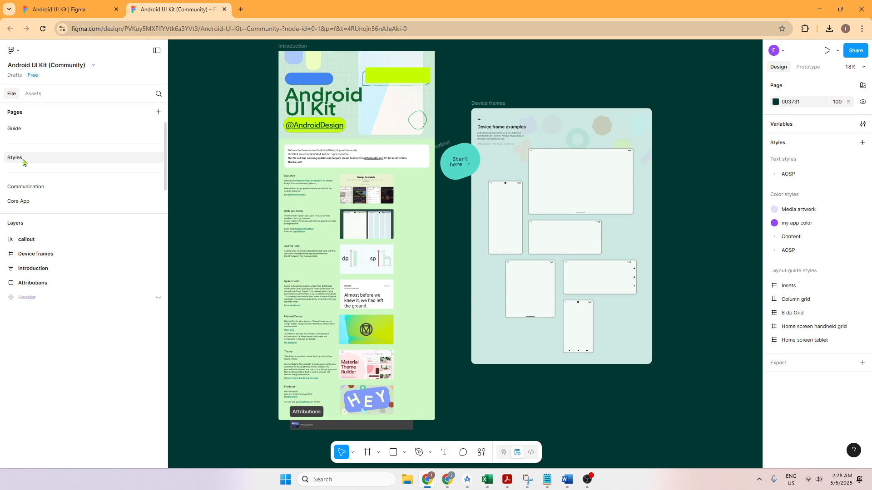
left_click(22, 130)
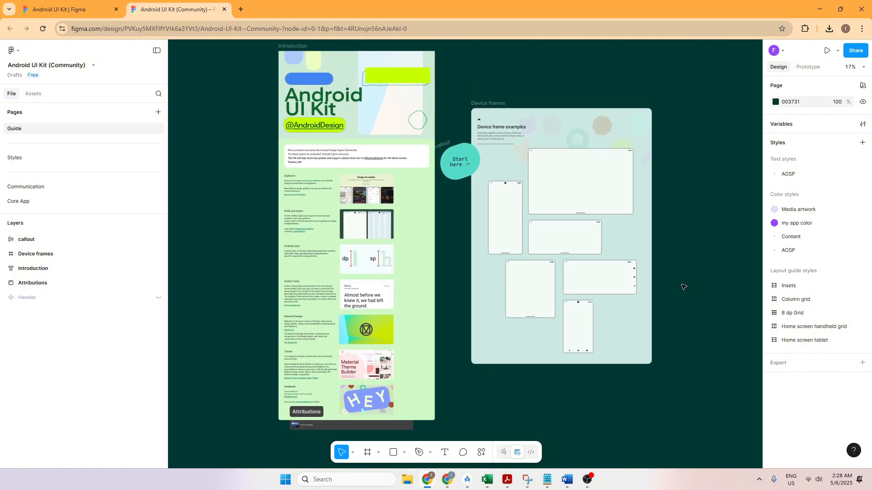
scroll(684, 287, "down", 3)
scroll(683, 287, "up", 3)
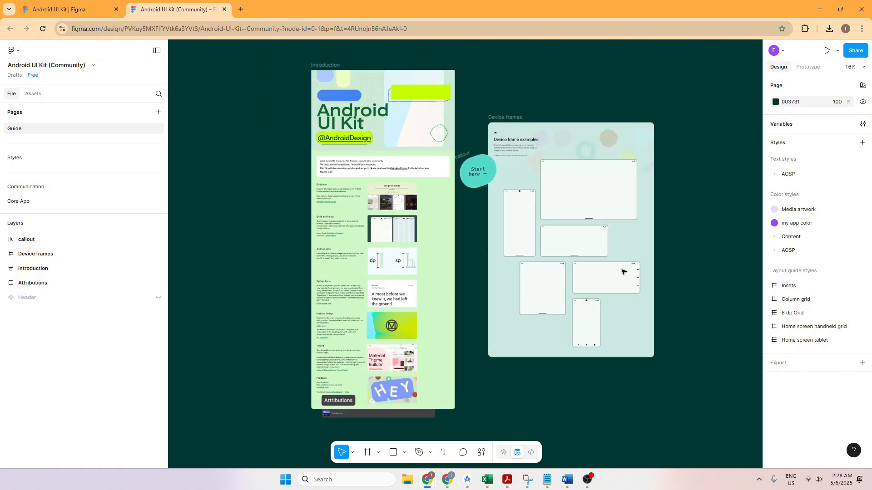
Step: Browse the kit's Styles, Communication and Core App pages, and return to the Guide page with the device frame examples
left_click(38, 159)
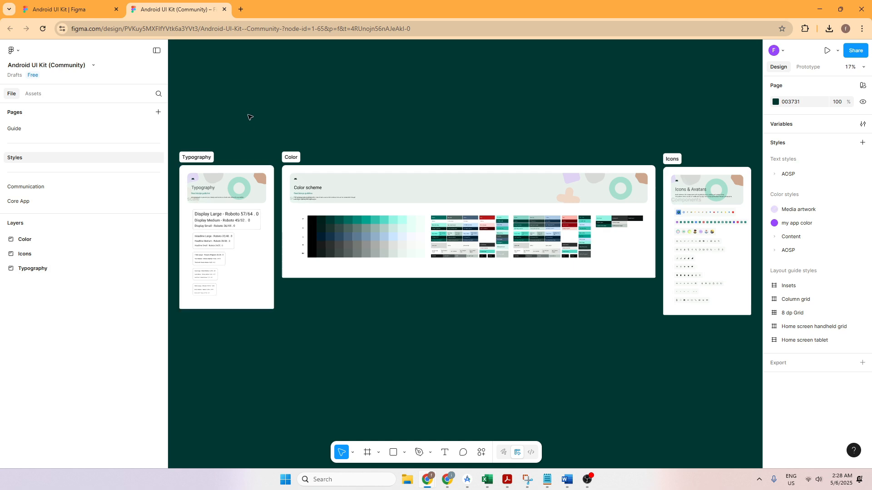
left_click(19, 188)
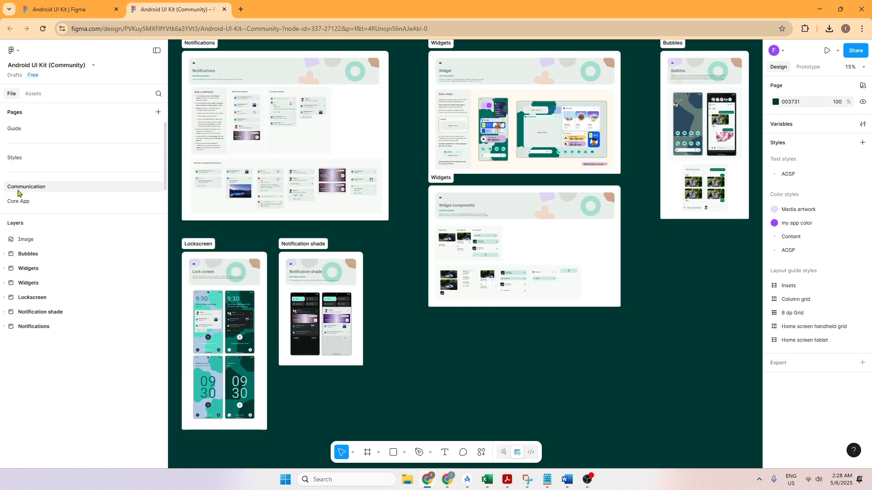
left_click(24, 207)
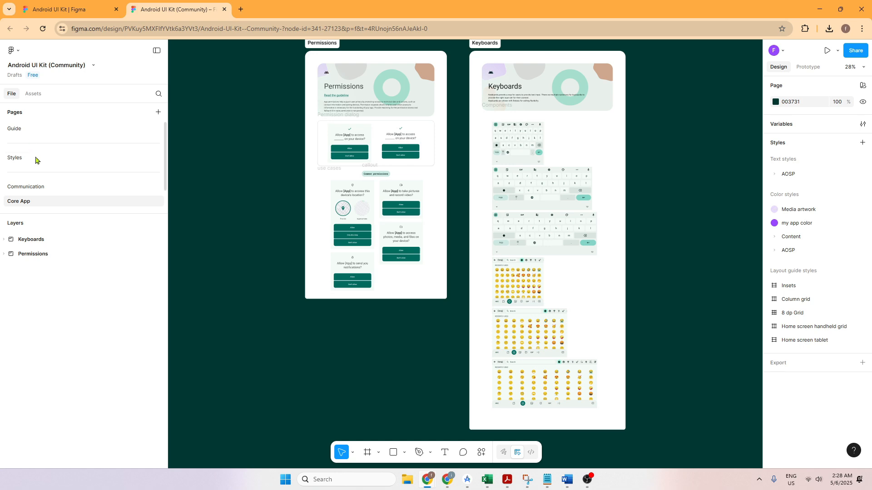
left_click(24, 130)
left_click(26, 158)
left_click(26, 186)
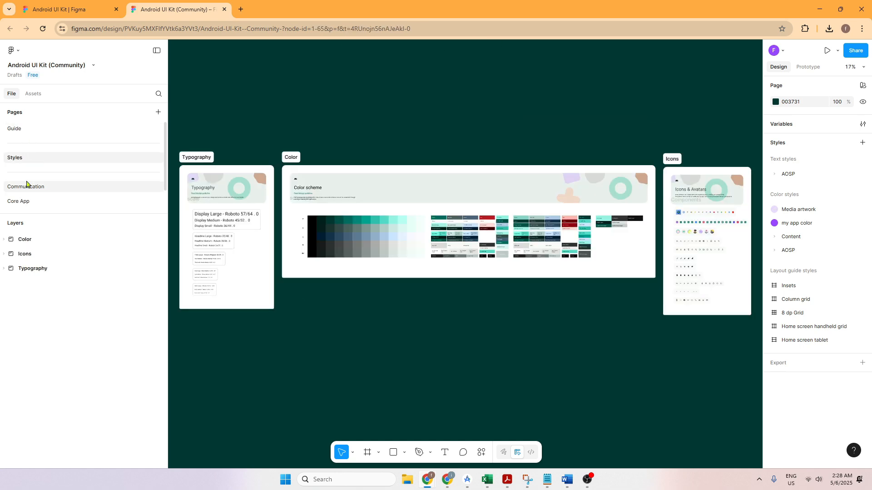
left_click(27, 203)
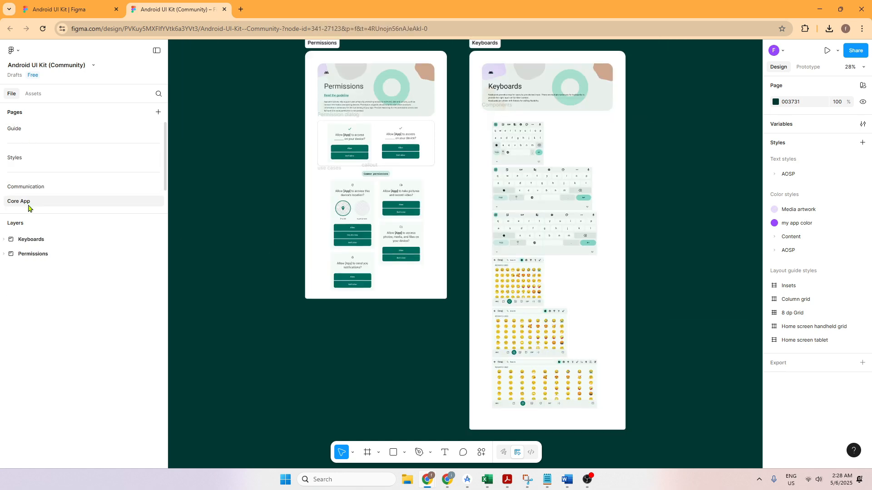
left_click(30, 189)
left_click(311, 244)
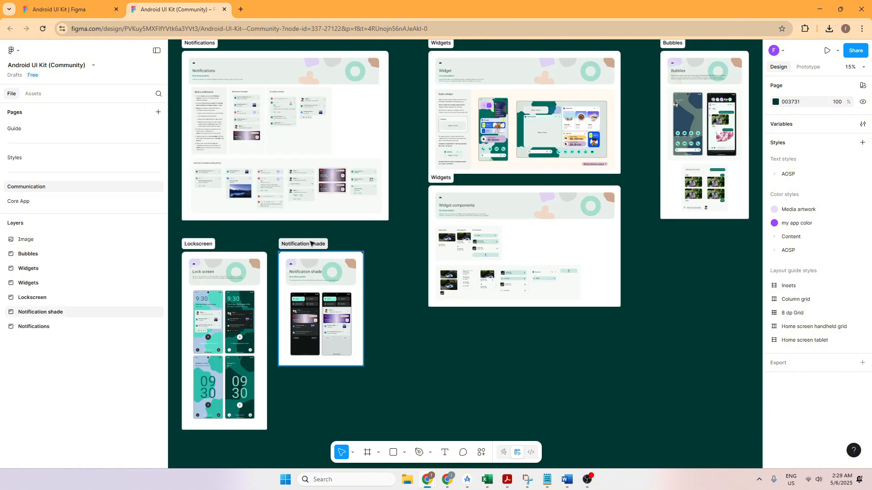
left_click(37, 134)
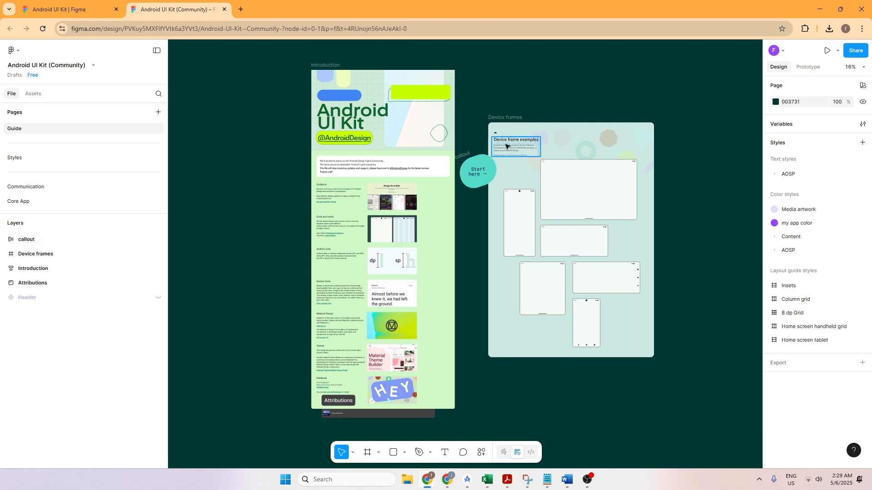
scroll(632, 158, "left", 1)
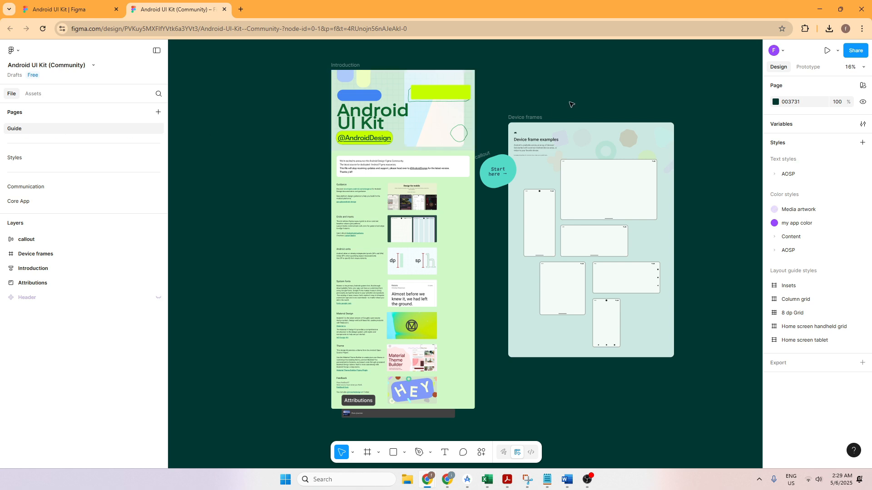
Step: Examine the device frame examples on the kit's Guide page, from tablet landscape to small phone portrait
scroll(571, 105, "left", 1)
scroll(572, 104, "right", 2)
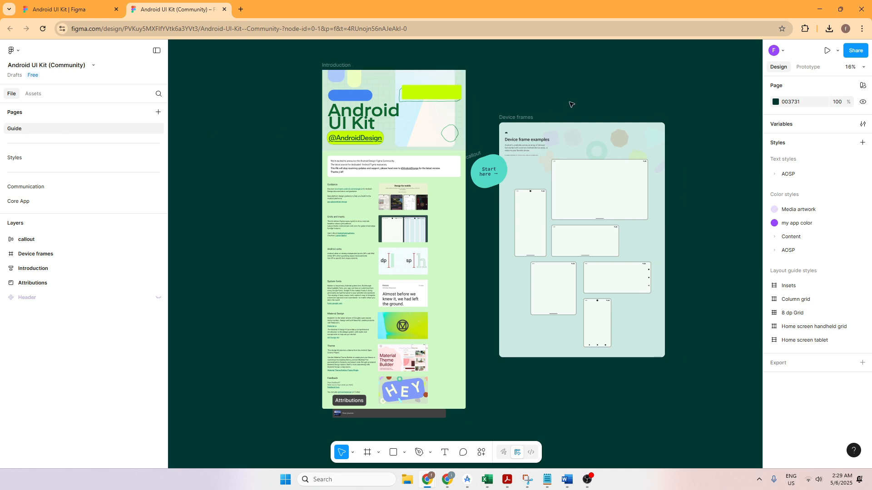
scroll(572, 104, "left", 2)
scroll(572, 104, "right", 1)
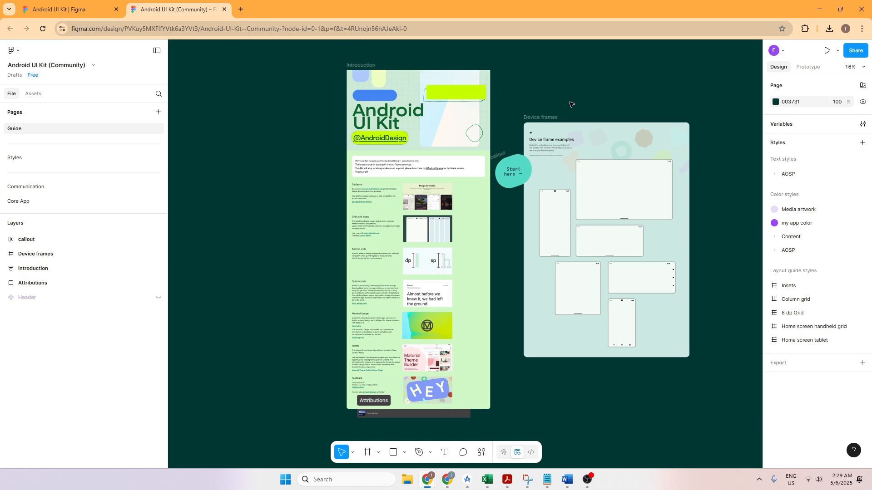
scroll(571, 104, "up", 4)
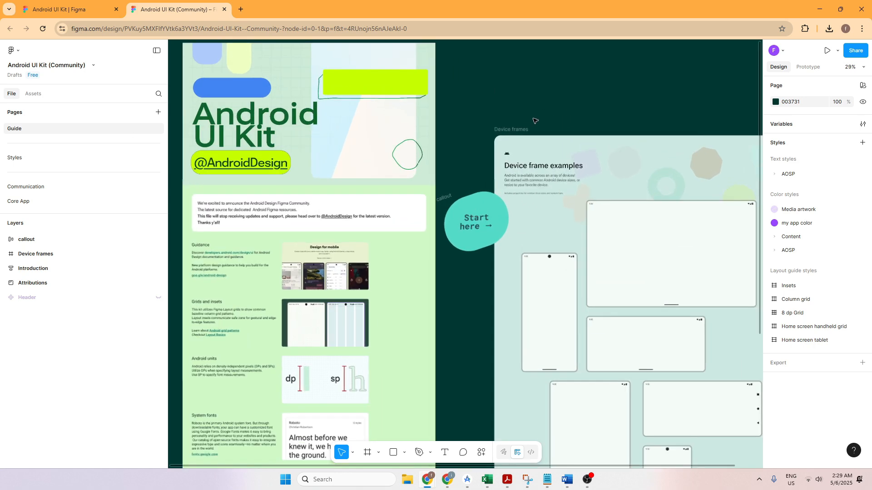
left_click_drag(571, 124, 378, 71)
scroll(644, 139, "down", 2)
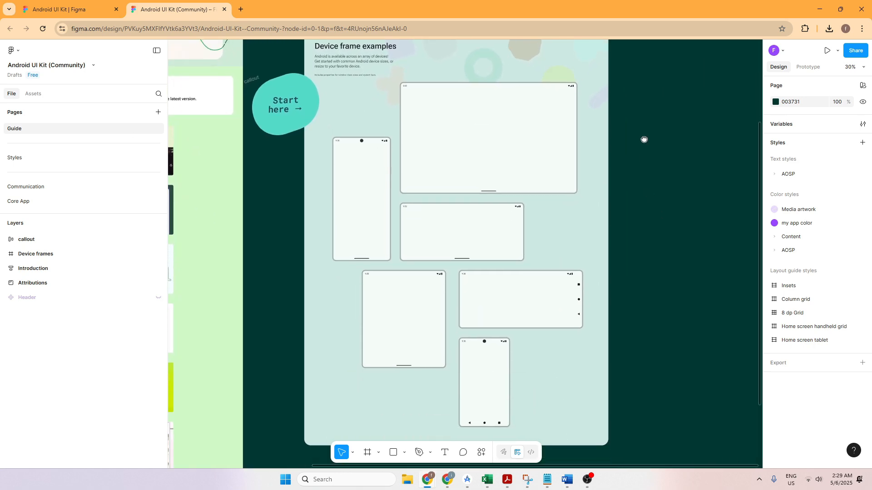
scroll(654, 178, "up", 2)
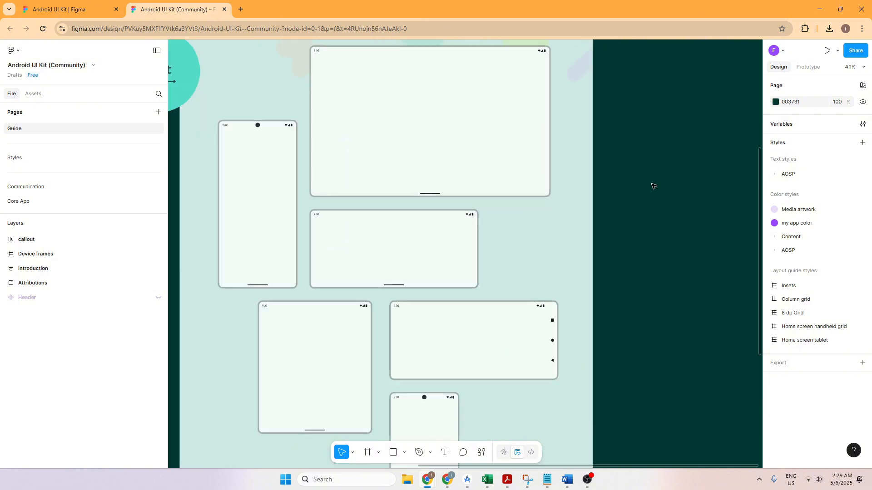
Step: Copy the Unfolded device frame from the kit's device frame examples
left_click(353, 318)
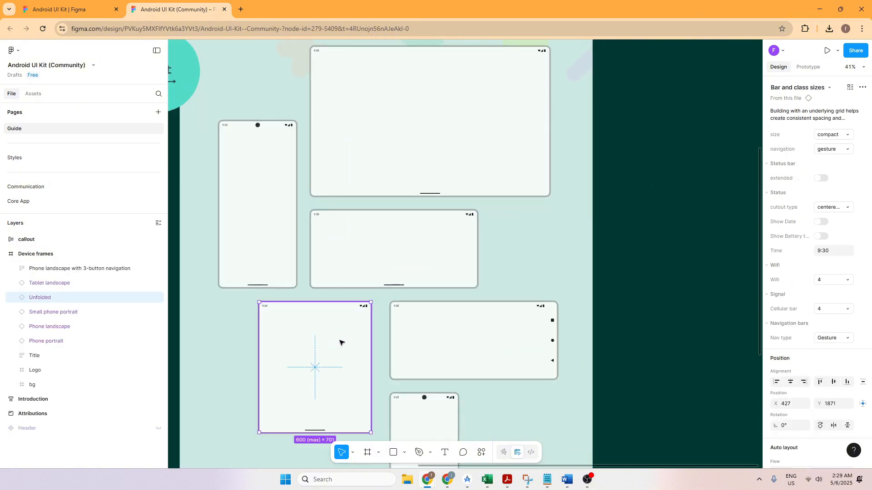
scroll(422, 278, "up", 2)
scroll(615, 107, "down", 3)
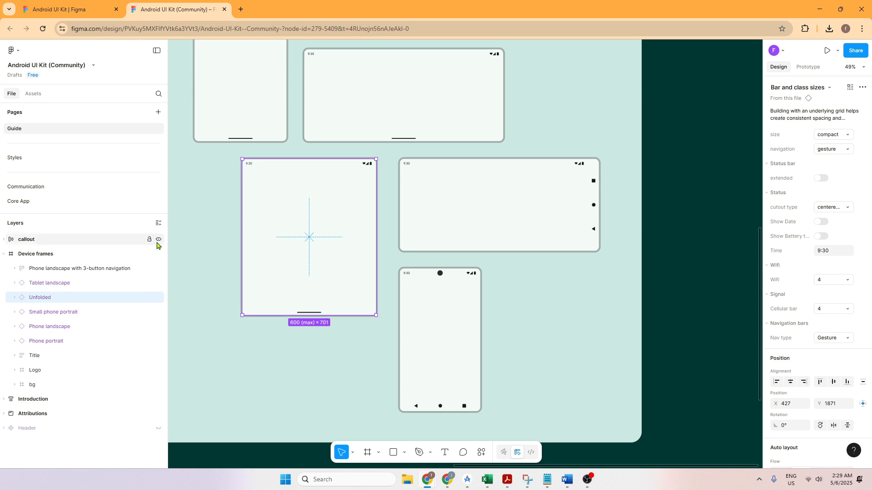
right_click(44, 298)
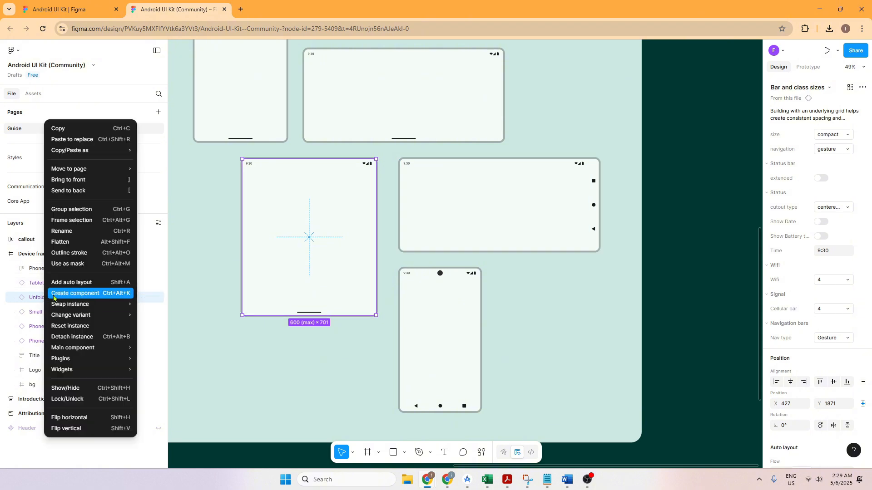
left_click(59, 130)
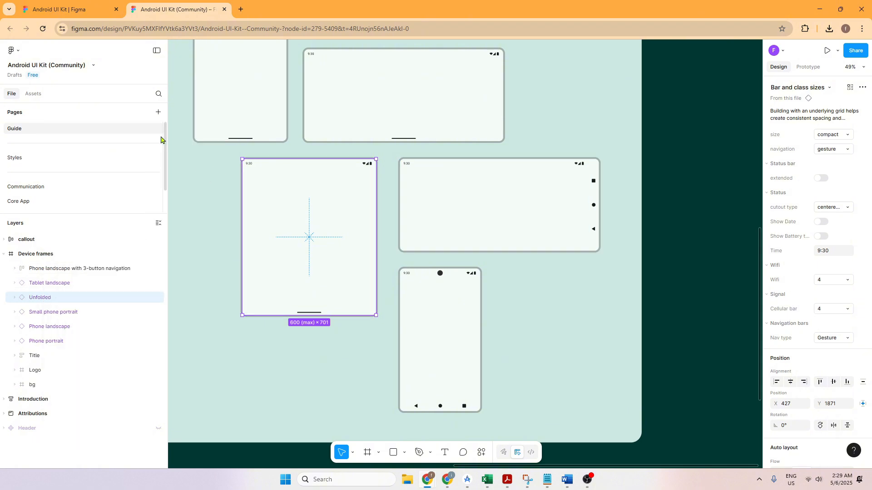
Step: Create a new, empty design file from the Android UI Kit file
left_click(18, 52)
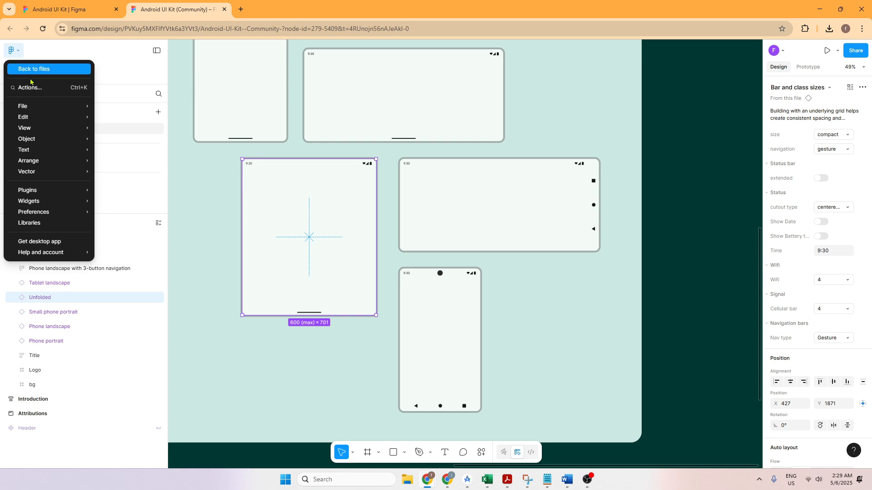
mouse_move(32, 106)
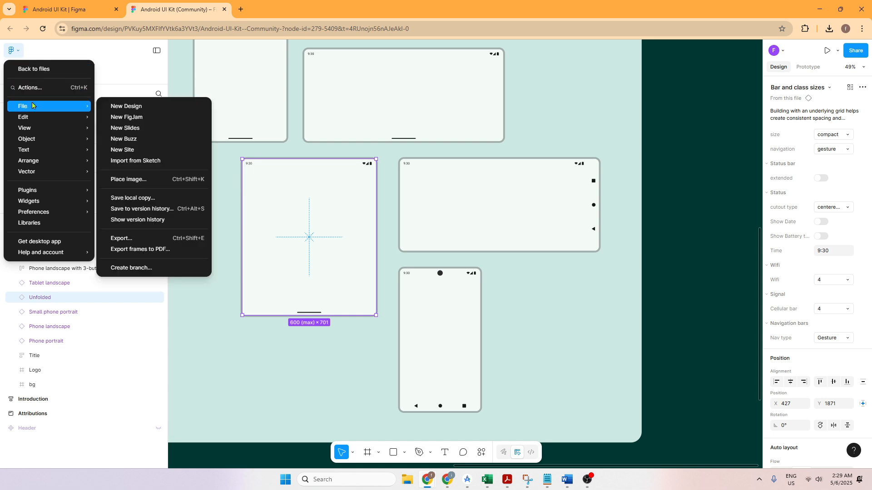
left_click(119, 108)
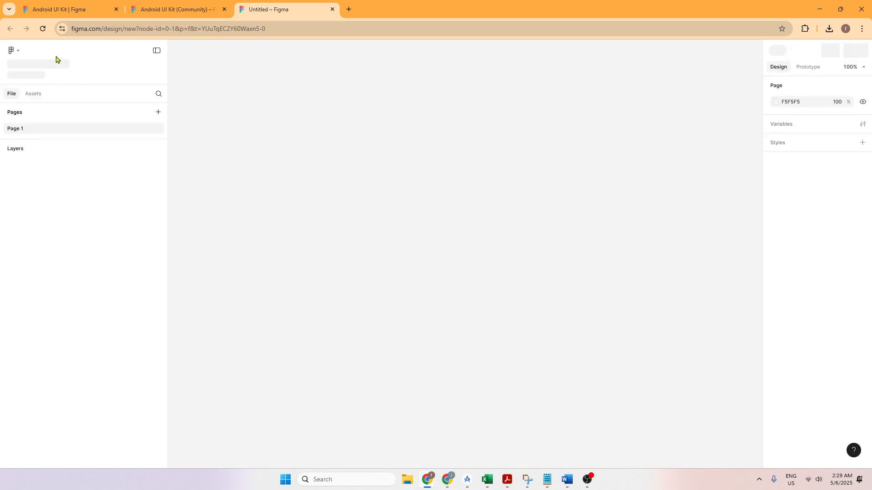
Step: Rename the new file as "Shopee Tweak - " followed by the designer's first name, magnifying the screen while naming it
left_click(24, 65)
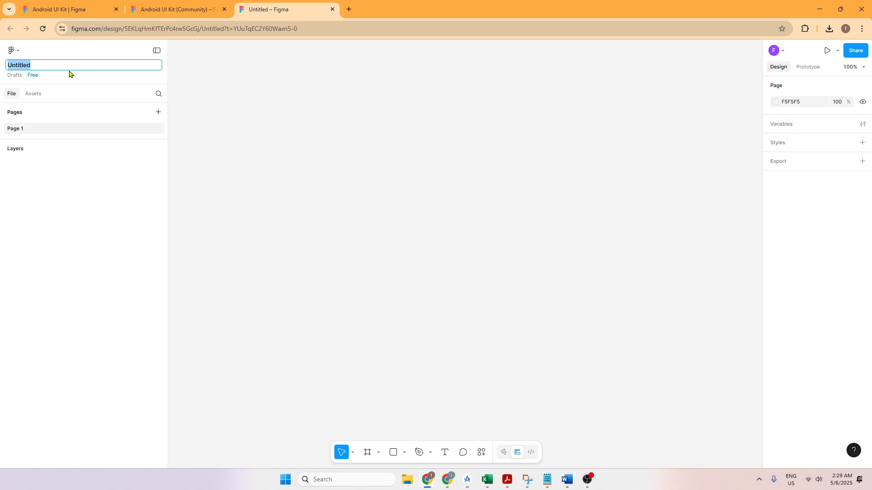
key("super+plus")
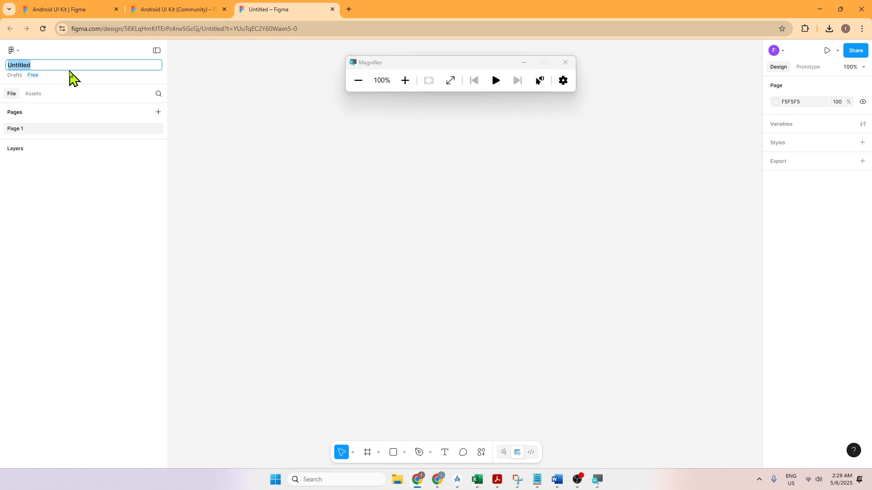
key("super+plus")
key("super+plus")
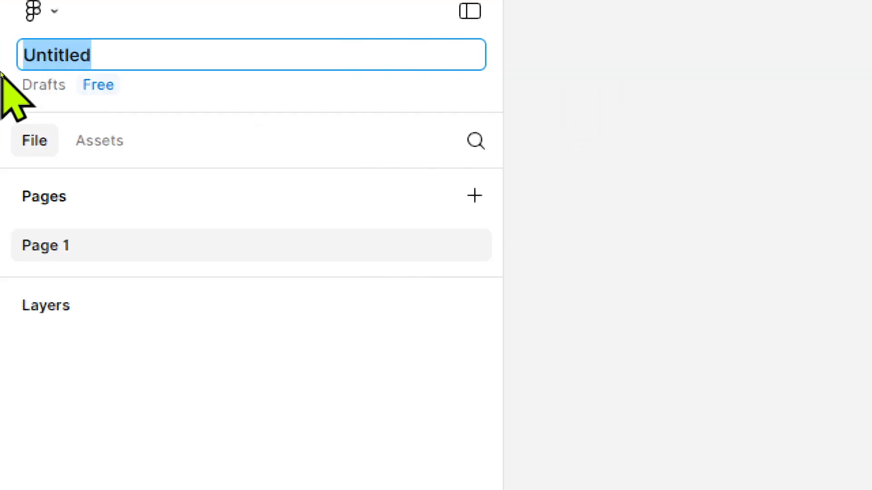
type("Shopee T")
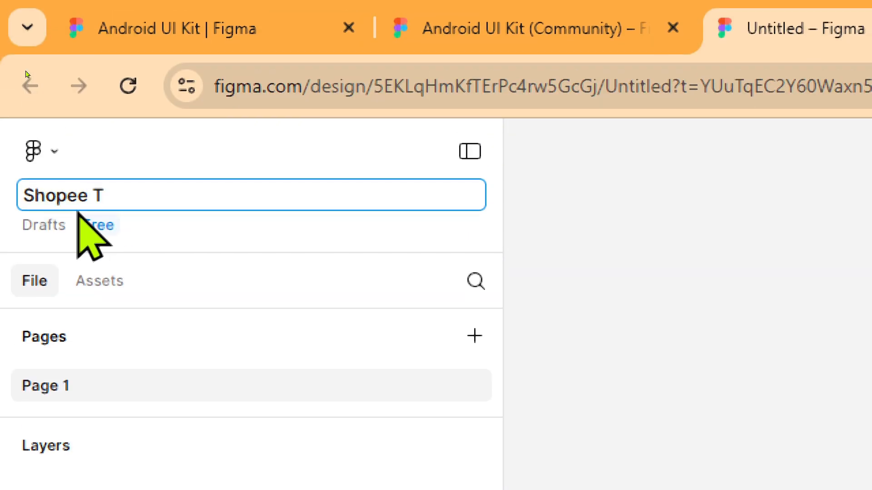
type("weak ")
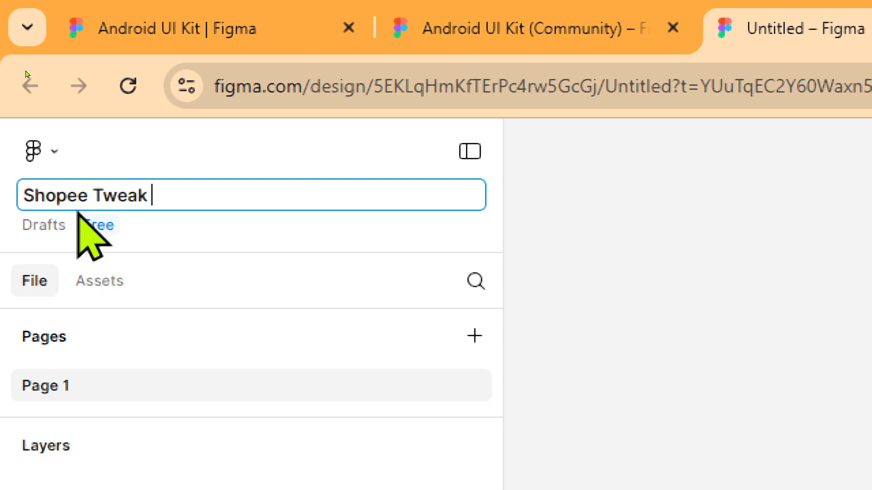
type("- Imran")
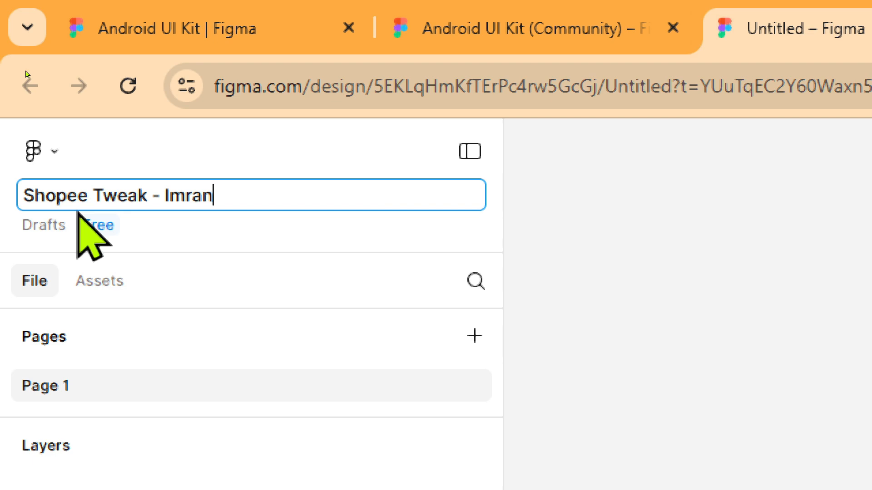
key("Return")
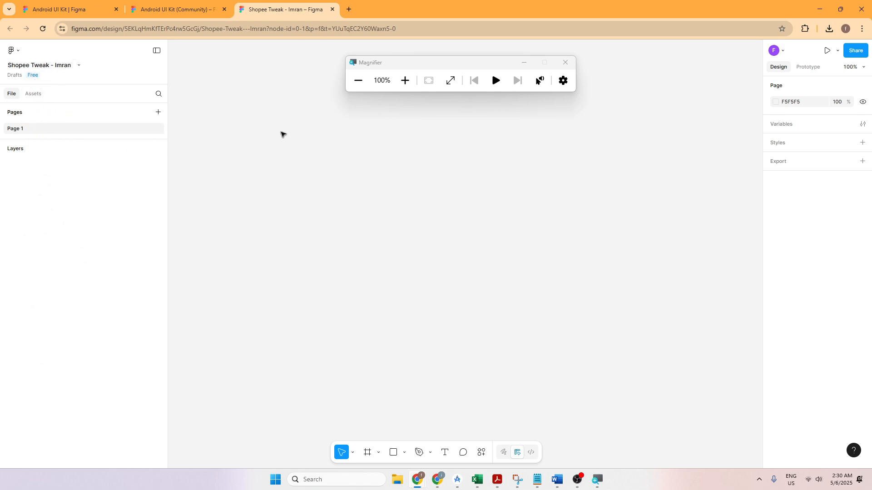
Step: Paste the Unfolded device frame from the Android UI Kit into Page 1 of the Shopee Tweak file, copying it again from the kit
key("ctrl+v")
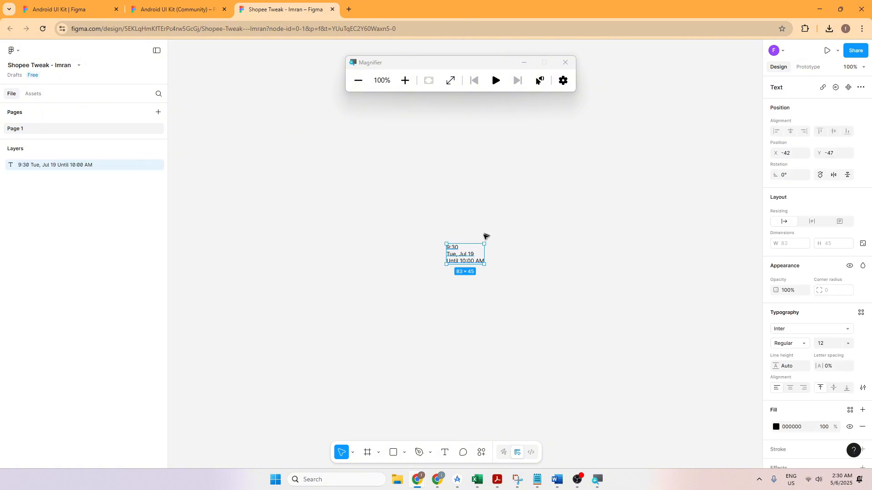
left_click(432, 213)
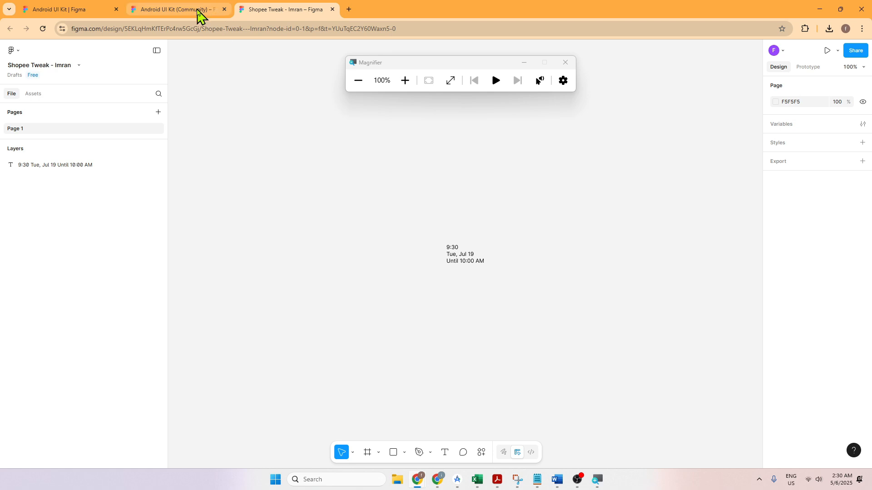
left_click(199, 11)
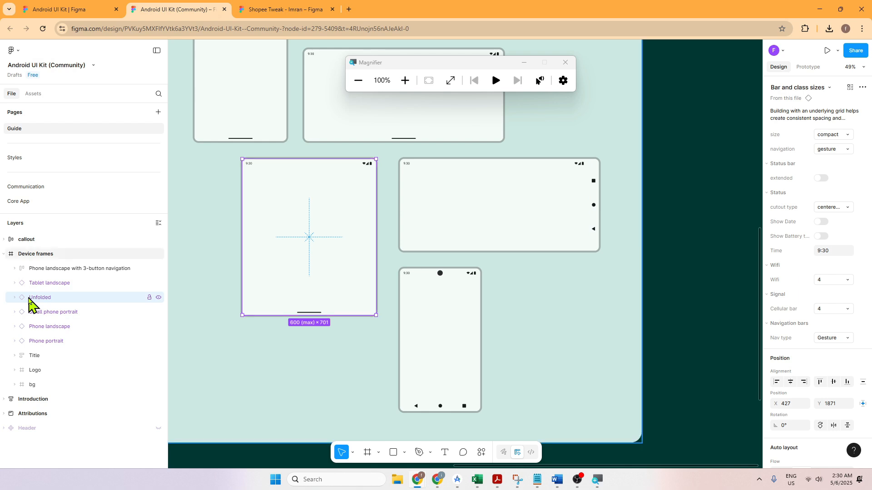
left_click(263, 10)
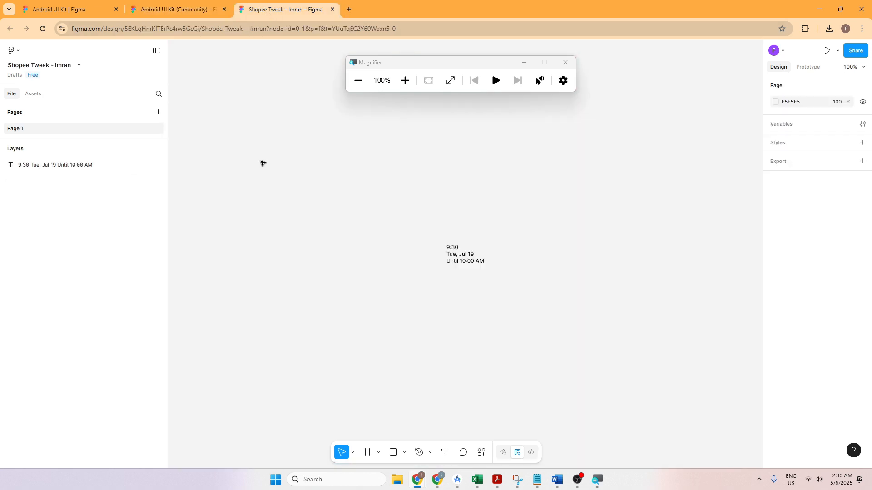
key("ctrl+v")
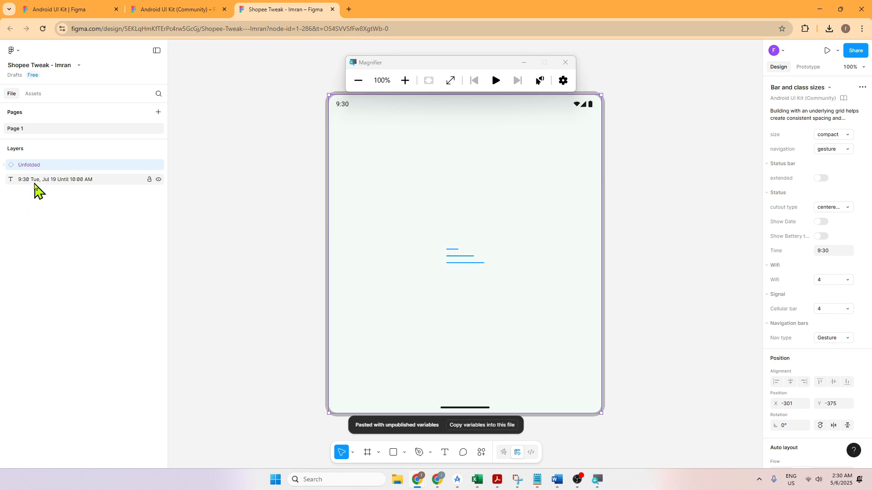
Step: Inspect the pasted text and Unfolded layers, and compare the frame with its original in the Android UI Kit
left_click(35, 184)
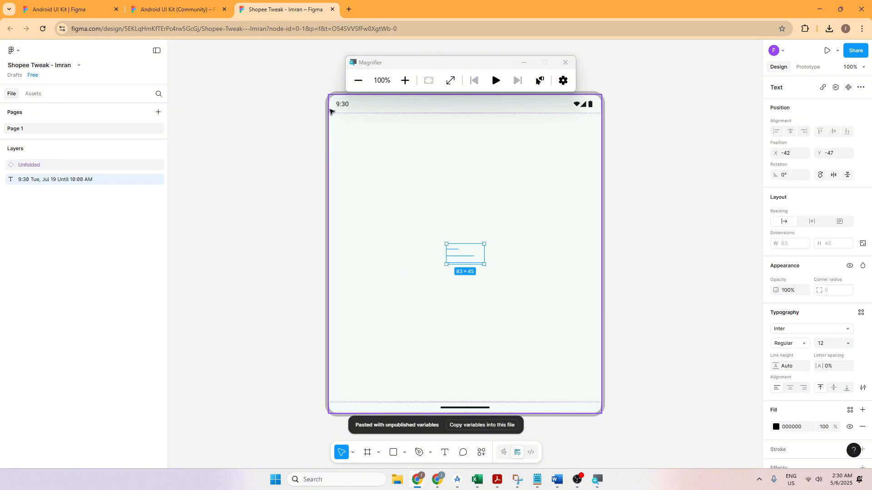
left_click(51, 166)
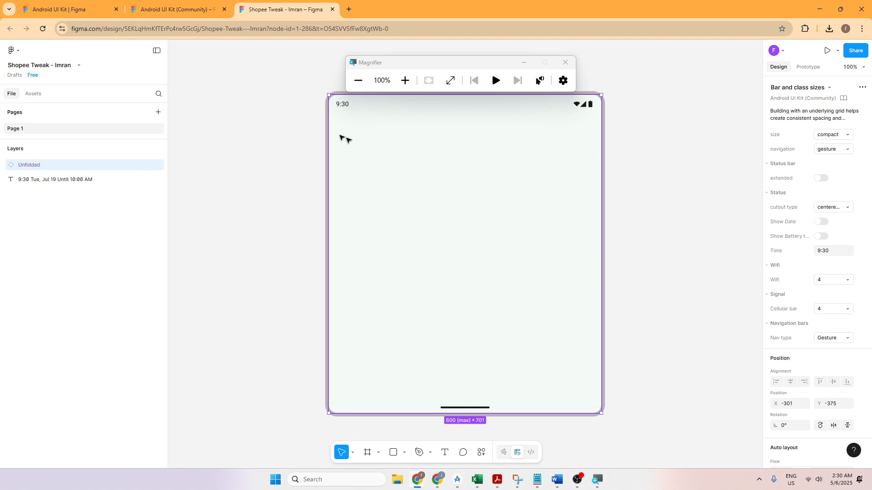
left_click(151, 13)
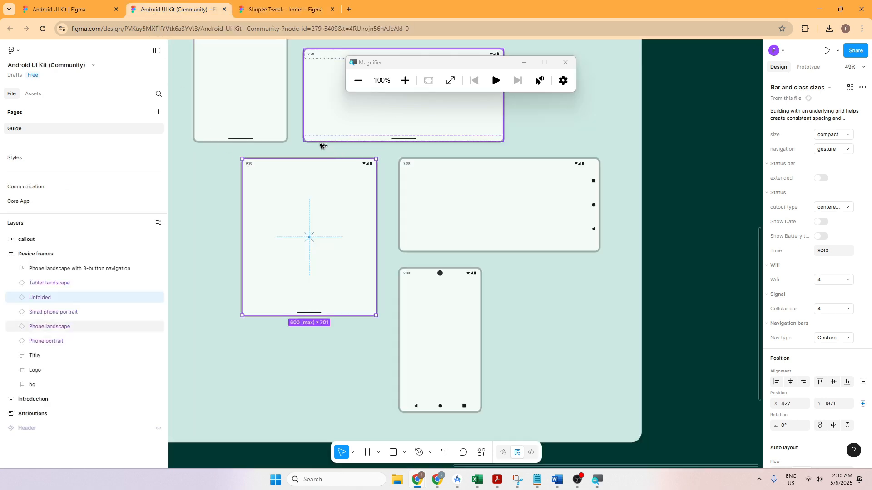
left_click(313, 11)
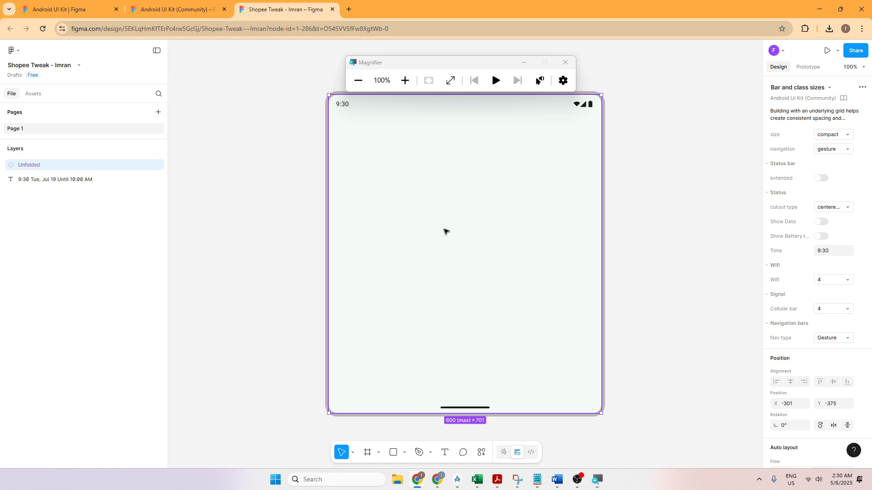
left_click_drag(446, 231, 337, 214)
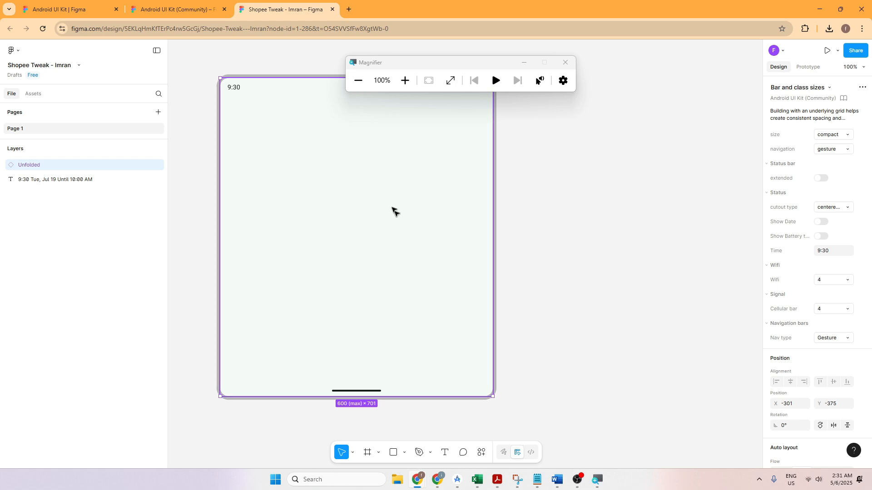
left_click_drag(480, 65, 550, 44)
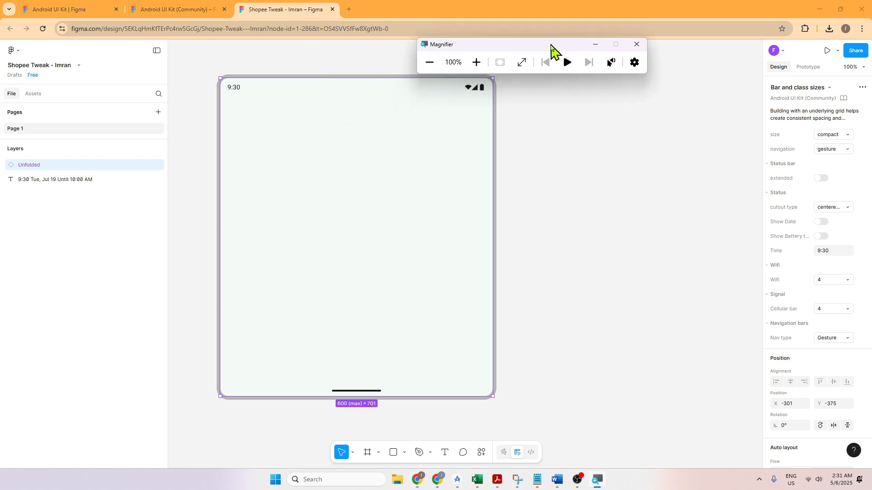
Step: Copy the calculateaspectratio.com link from the assignment document and open it in a new browser tab
left_click(814, 8)
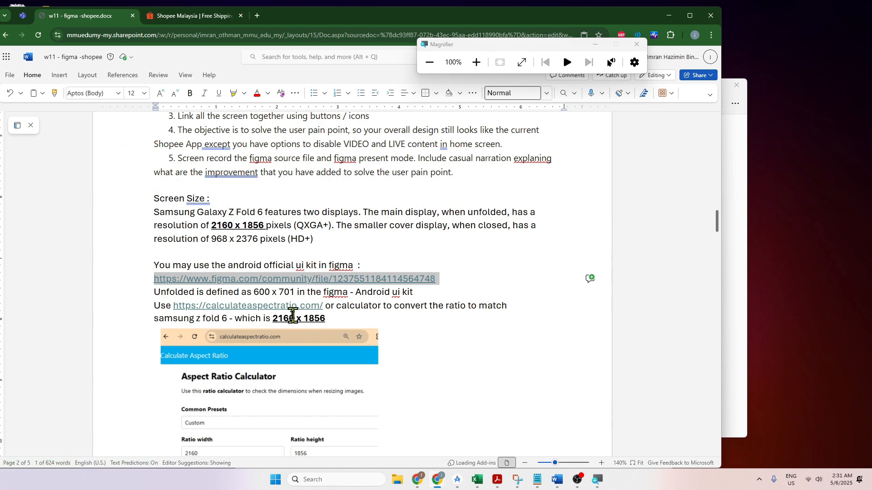
scroll(292, 315, "down", 3)
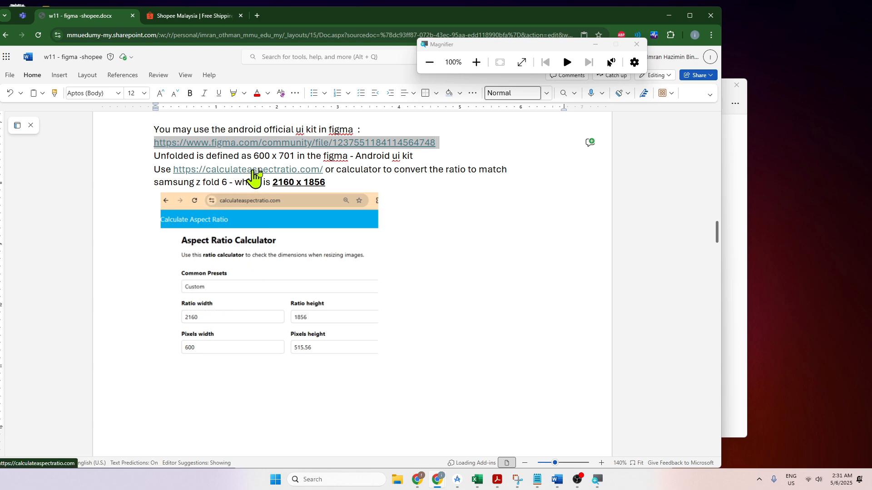
left_click(324, 170)
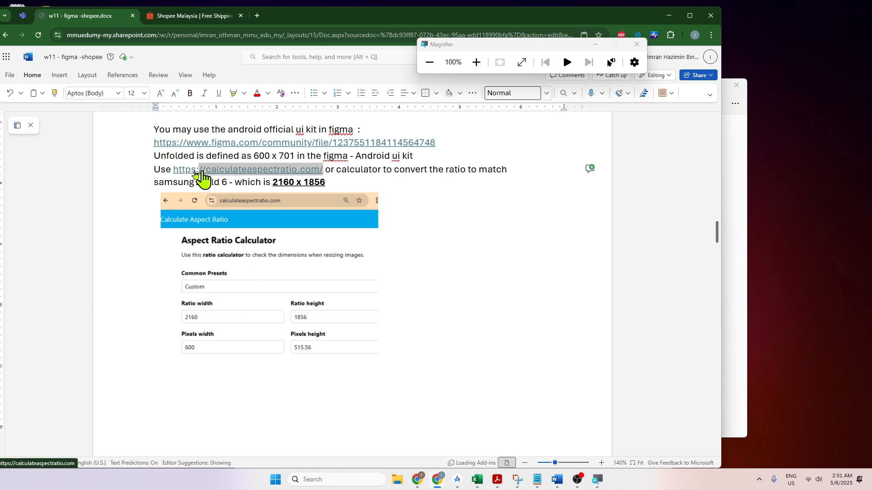
double_click(177, 171)
key("ctrl+c")
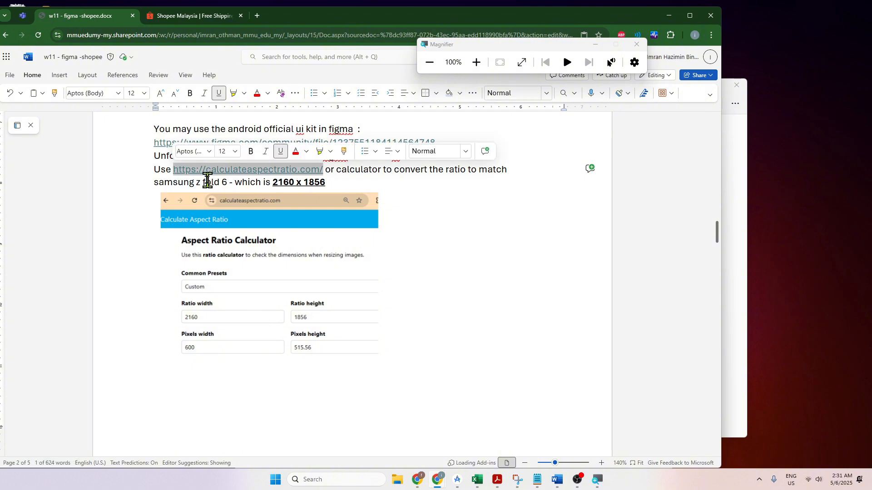
left_click(257, 16)
left_click(271, 35)
key("ctrl+v")
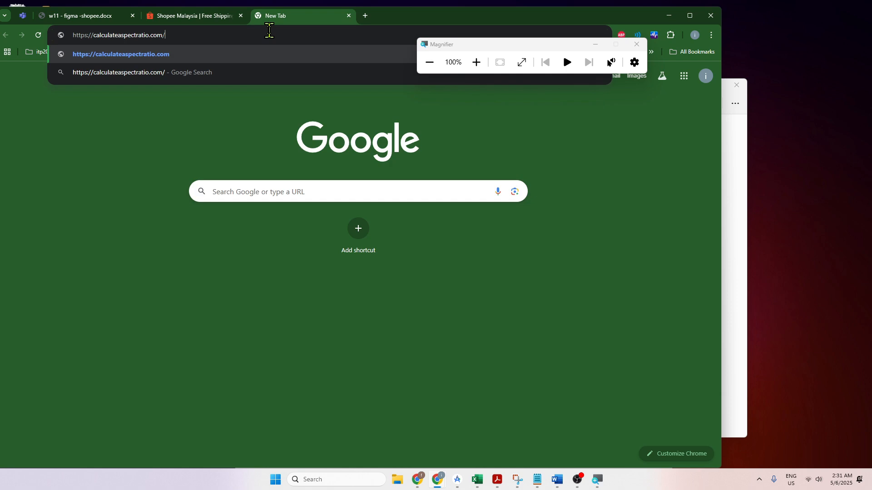
key("Return")
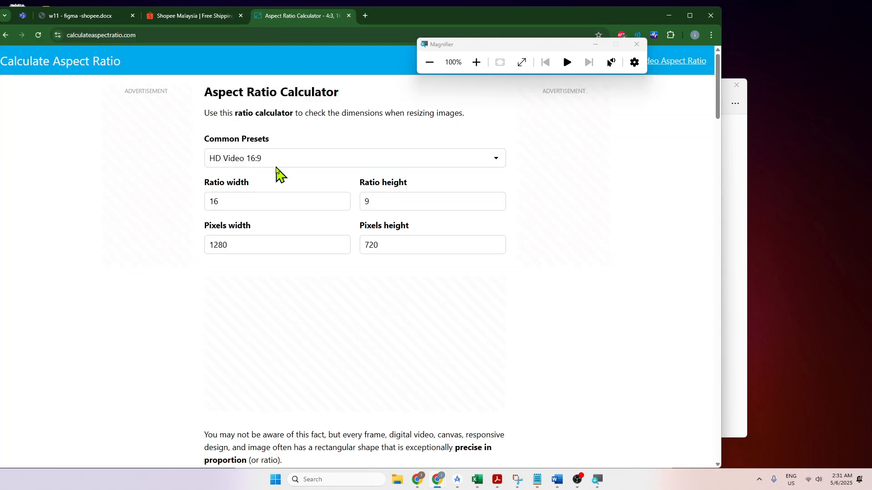
Step: Examine the calculator's ratio and pixel fields, and compare them with the 2160 x 1856 resolution and sample calculation in the assignment document
left_click(391, 201)
left_click(289, 203)
left_click(278, 241)
left_click_drag(399, 243, 356, 232)
left_click(324, 201)
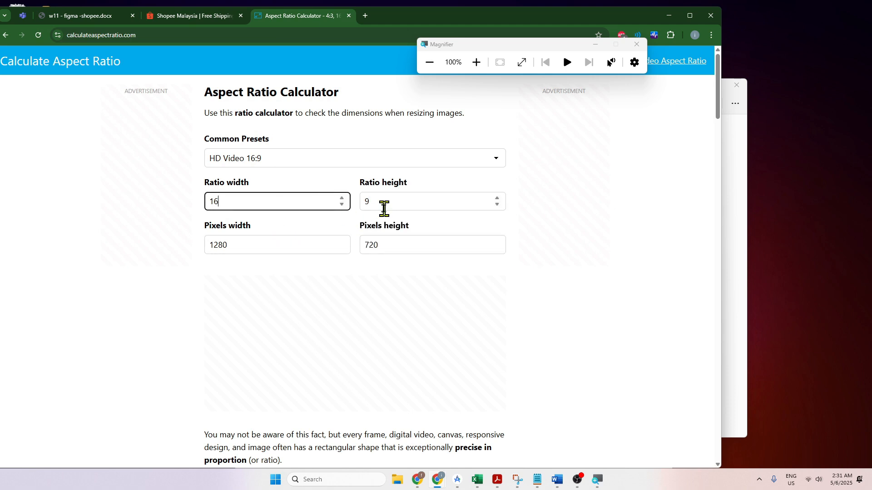
left_click(101, 17)
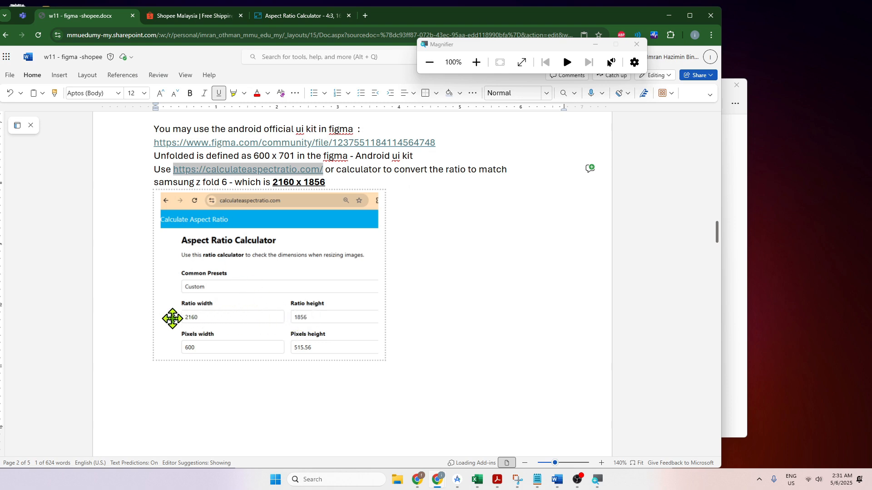
scroll(323, 308, "up", 2)
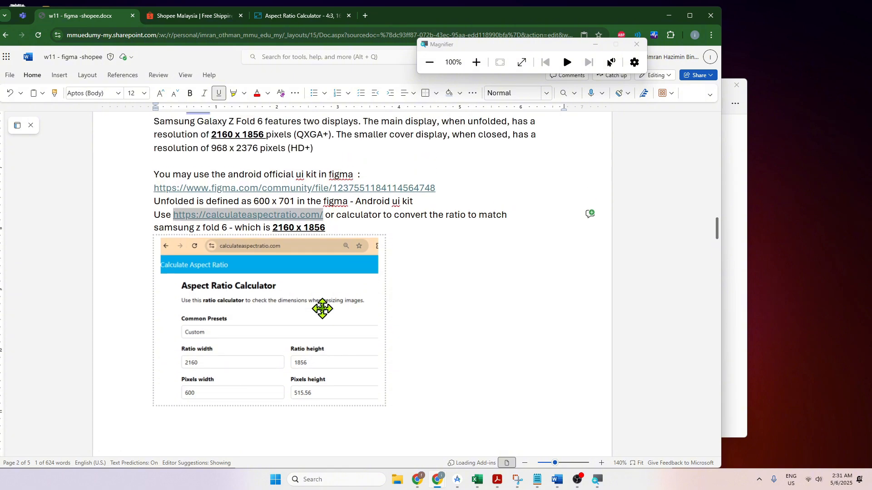
scroll(322, 308, "up", 2)
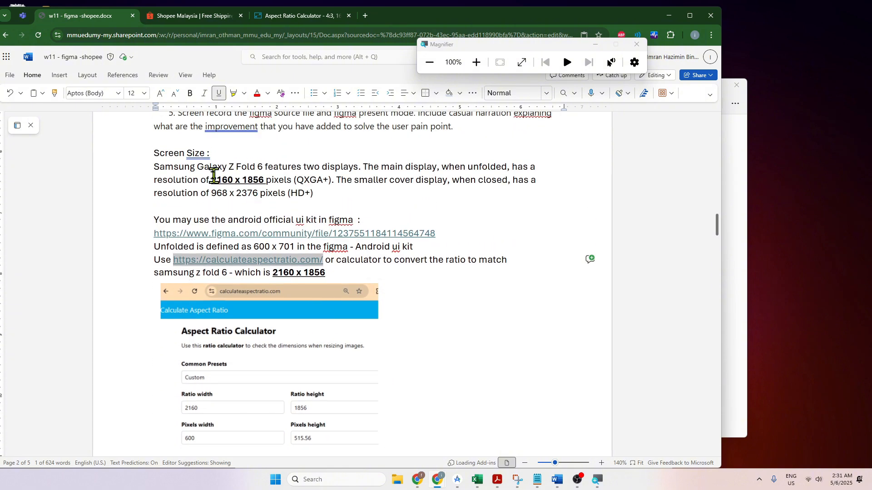
left_click(209, 177)
left_click_drag(210, 178, 269, 180)
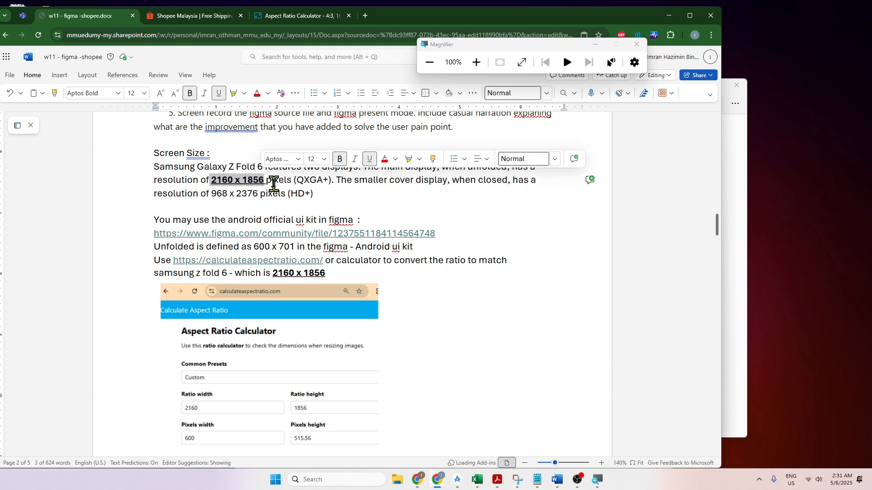
scroll(274, 184, "down", 3)
left_click(192, 306)
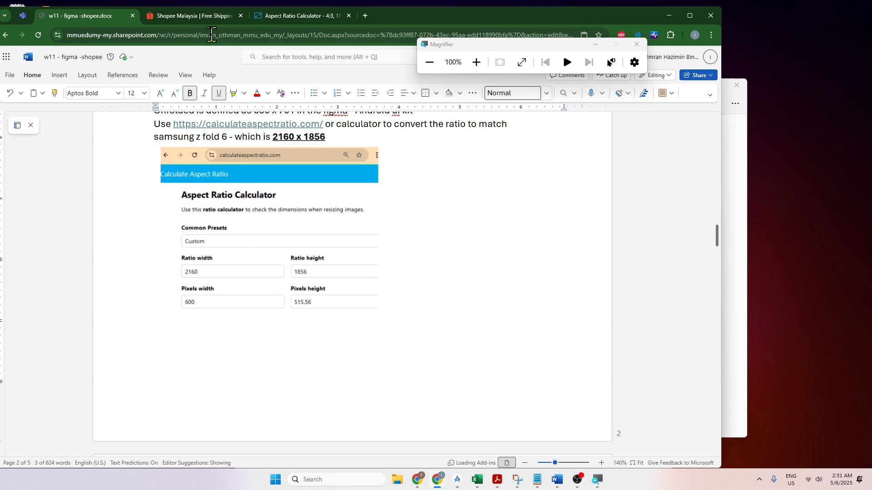
Step: Switch back to the Shopee Tweak file in Figma and set the Unfolded frame's height to 516, magnifying the screen while editing
left_click(291, 16)
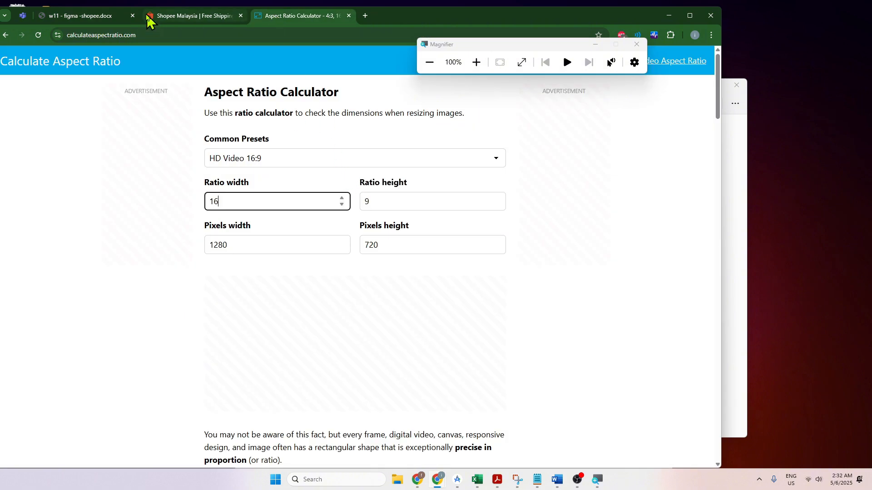
left_click(666, 16)
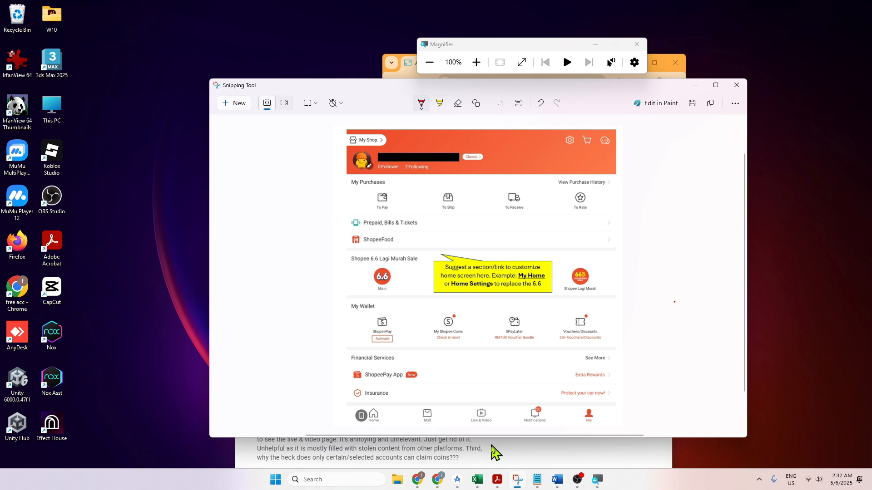
mouse_move(417, 477)
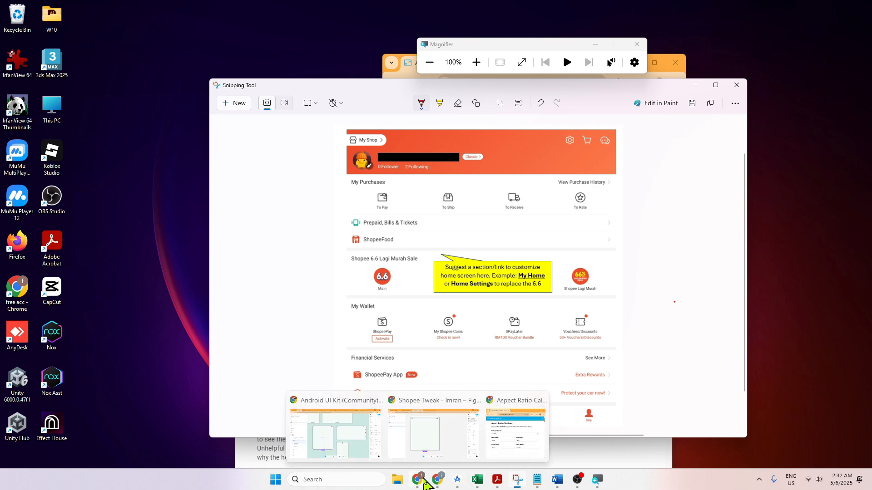
left_click(425, 459)
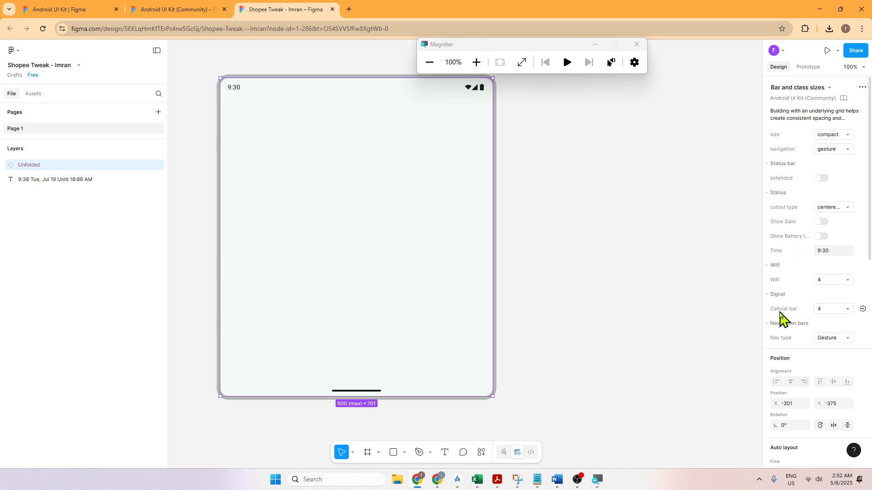
key("super+plus")
key("super+plus")
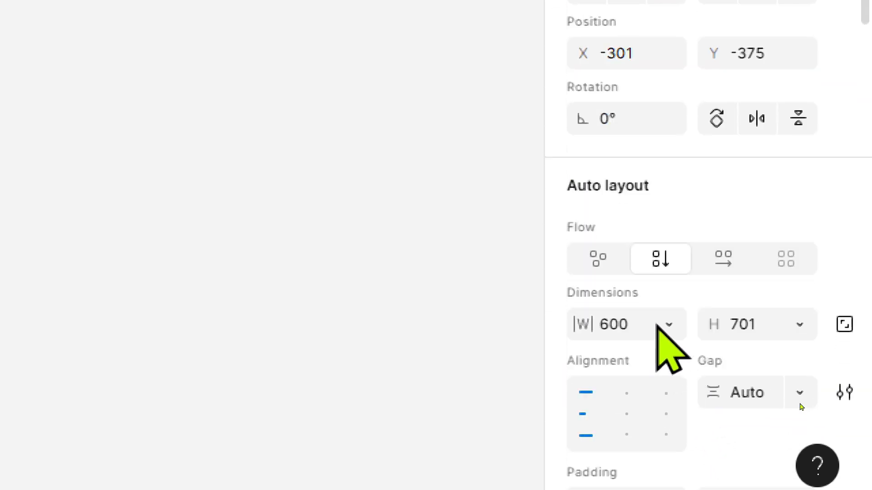
left_click(764, 322)
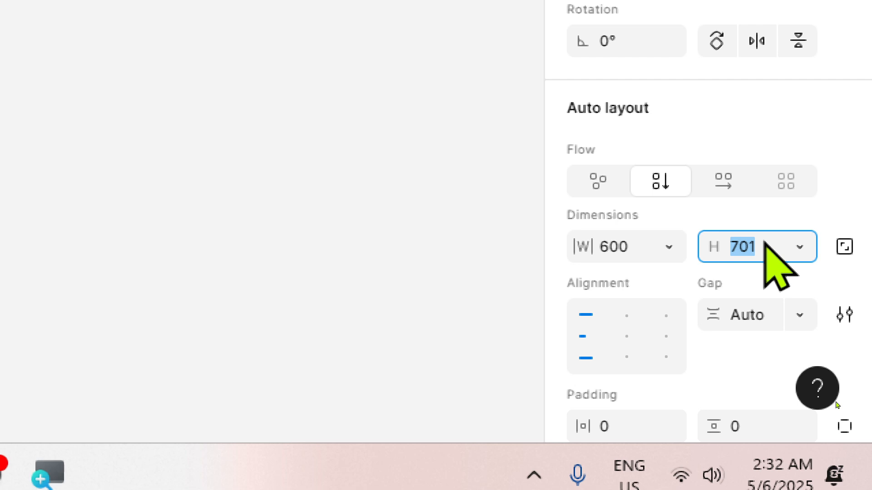
type("516")
key("Return")
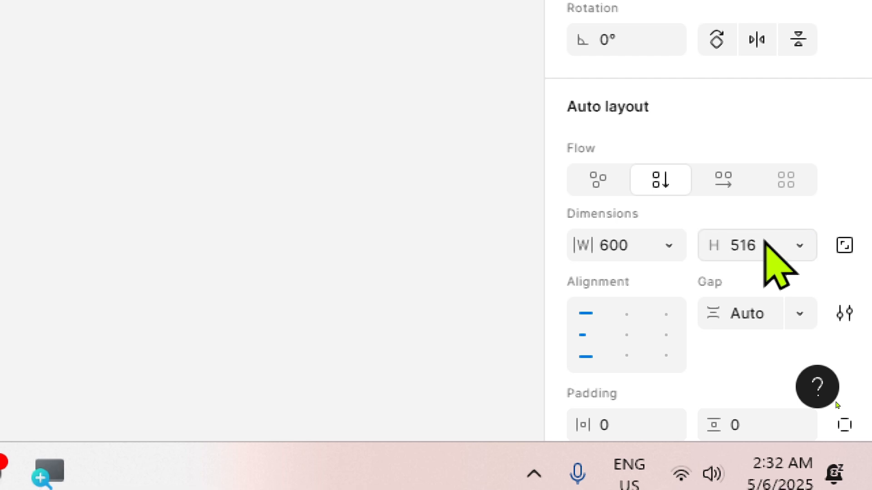
key("super+minus")
key("super+minus")
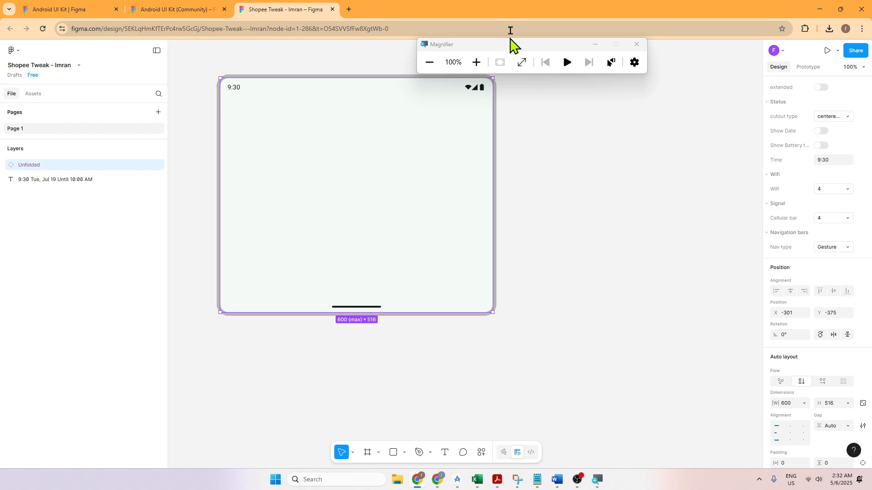
Step: Reduce the Figma window, reopen the assignment document and narrow its browser window so both can be viewed side by side
double_click(504, 11)
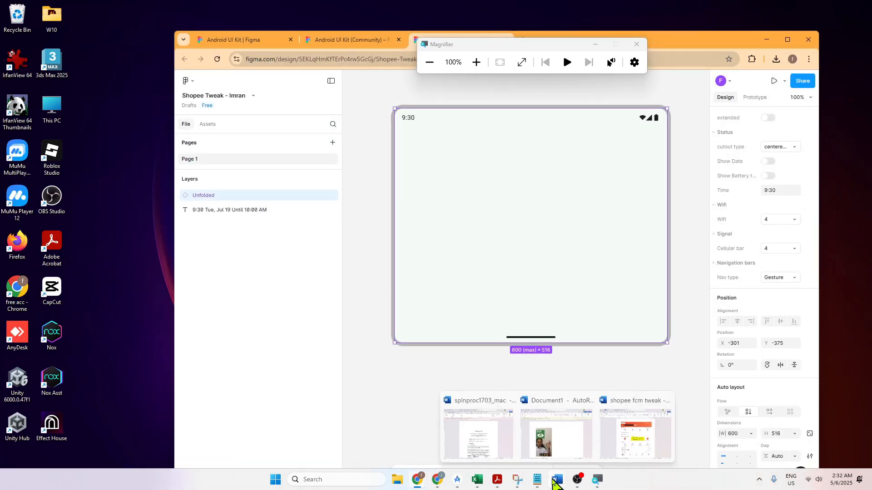
mouse_move(438, 483)
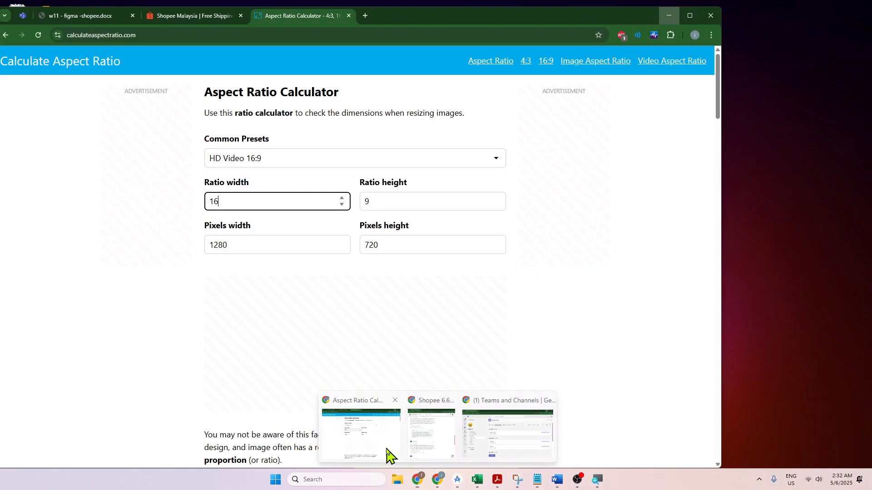
left_click(388, 454)
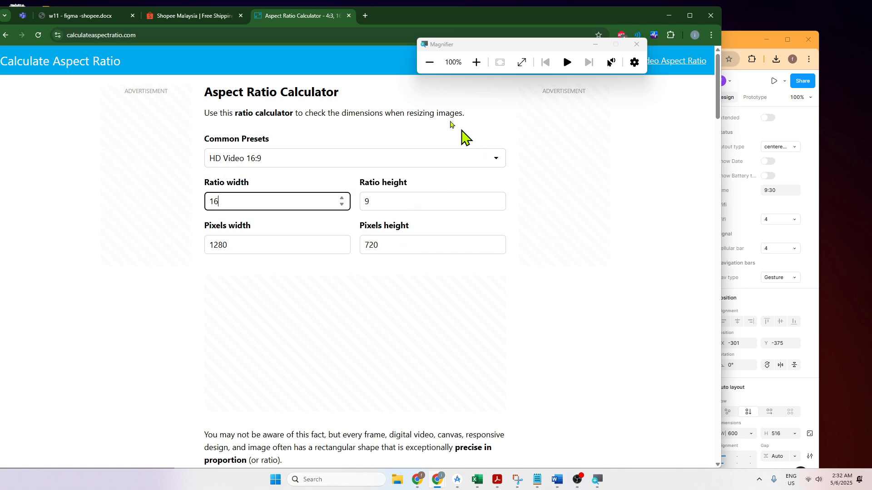
left_click(80, 16)
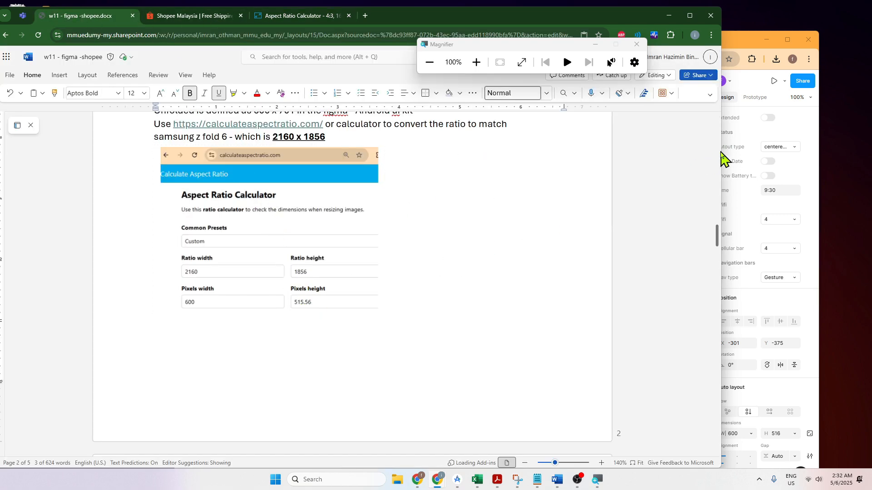
scroll(722, 151, "up", 5)
left_click_drag(720, 150, 556, 163)
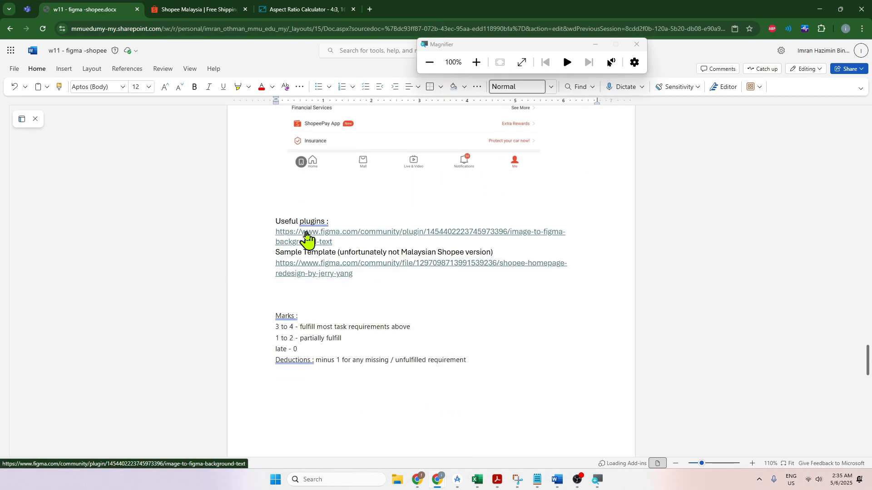
Step: Copy the image-to-figma-background-text plugin link from the assignment document and open it in a new tab of the Figma browser window
triple_click(328, 243)
key("ctrl+c")
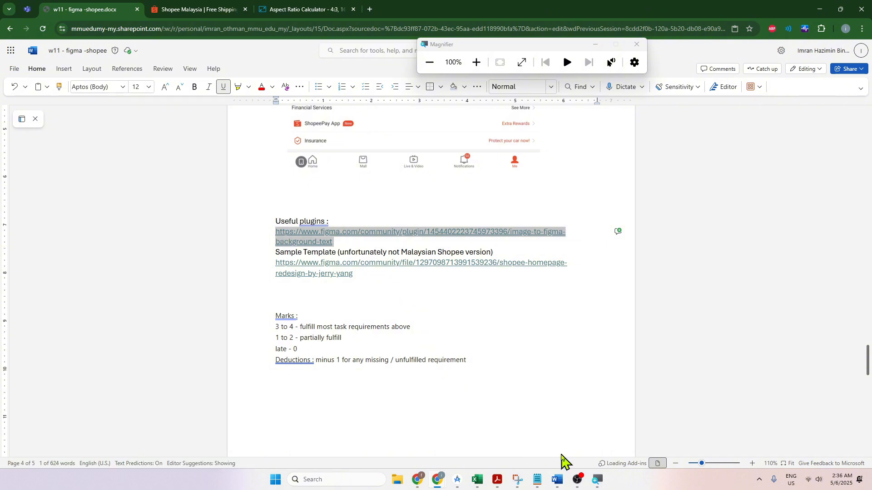
mouse_move(576, 488)
mouse_move(479, 485)
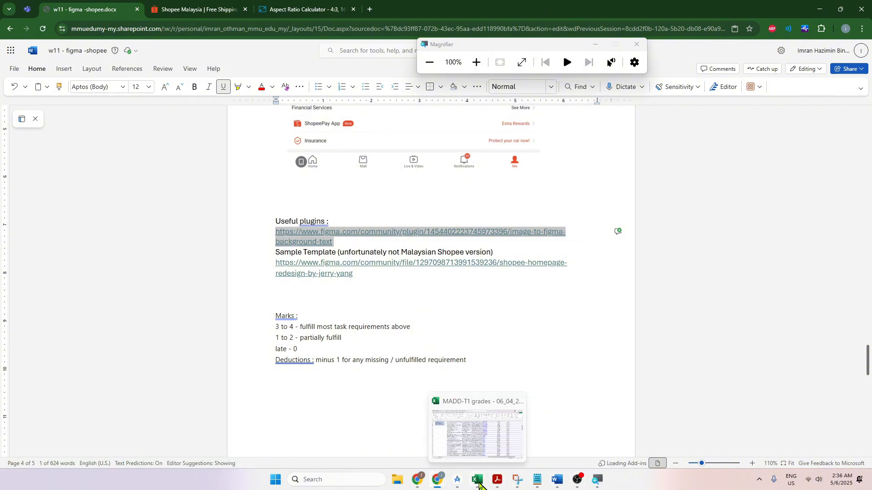
mouse_move(443, 483)
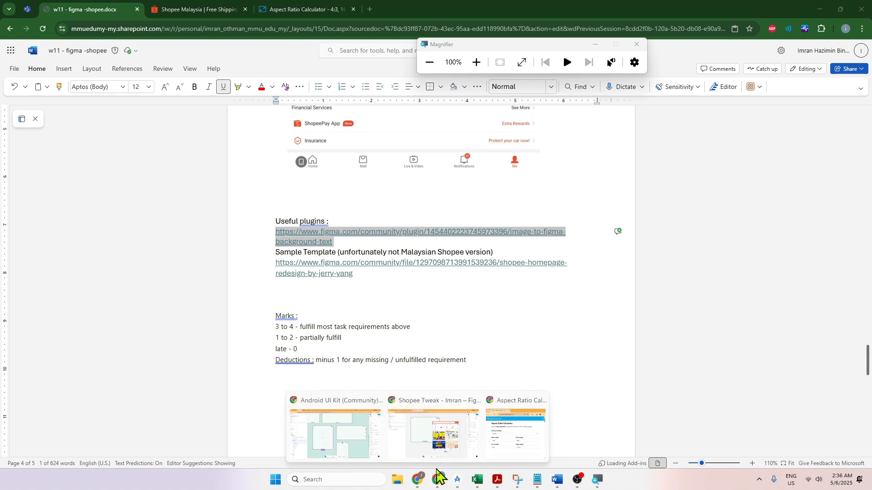
left_click(433, 447)
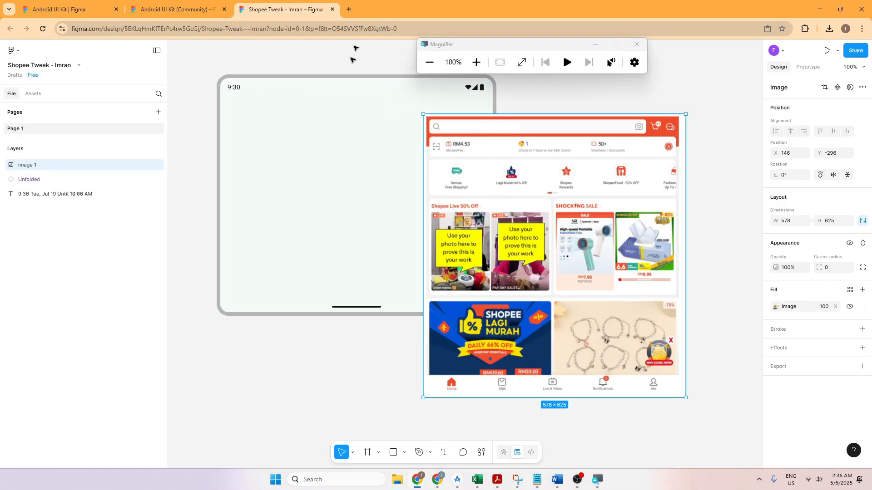
left_click(350, 10)
left_click(369, 25)
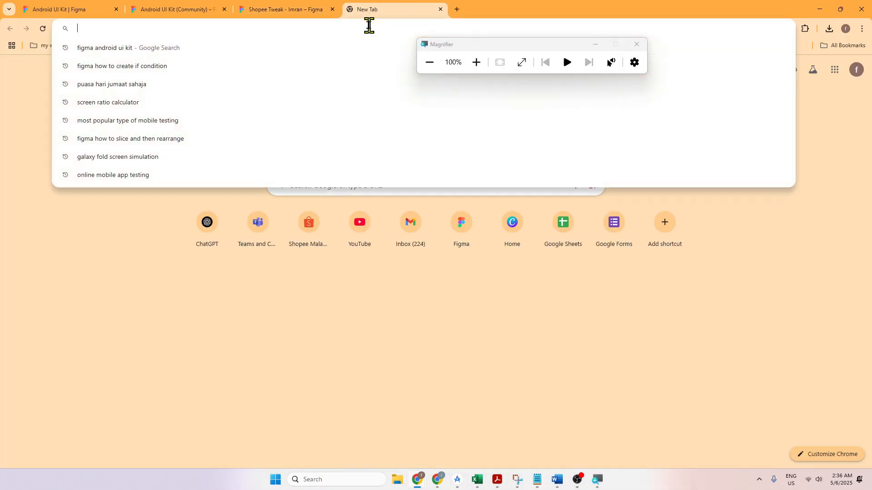
key("ctrl+v")
key("Return")
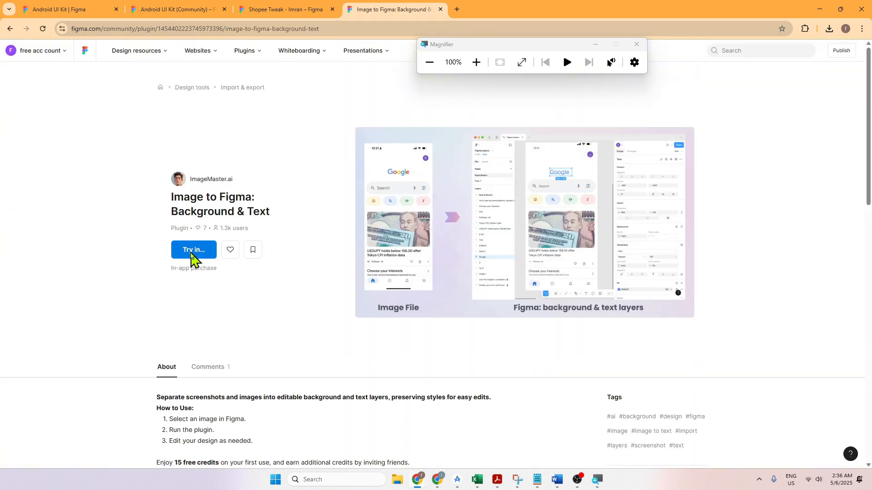
Step: Run the Image to Figma: Background & Text plugin in the Shopee Tweak file, accepting the third-party payment notice
left_click(193, 252)
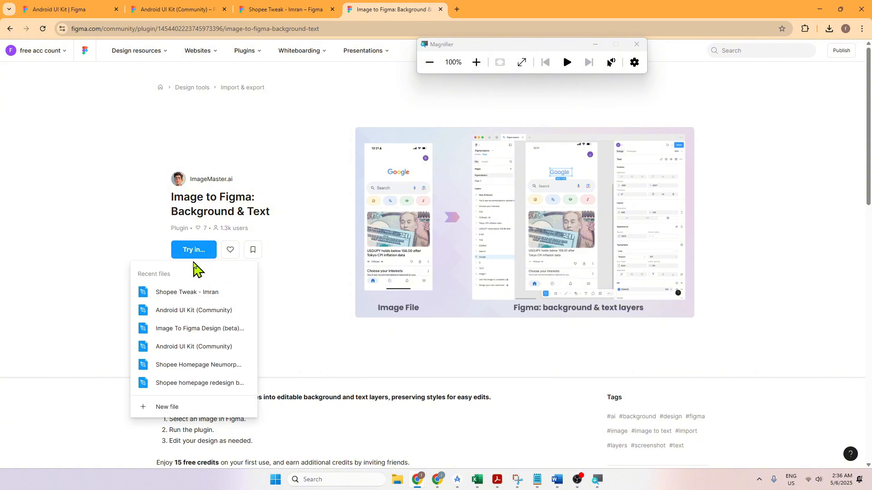
left_click(194, 292)
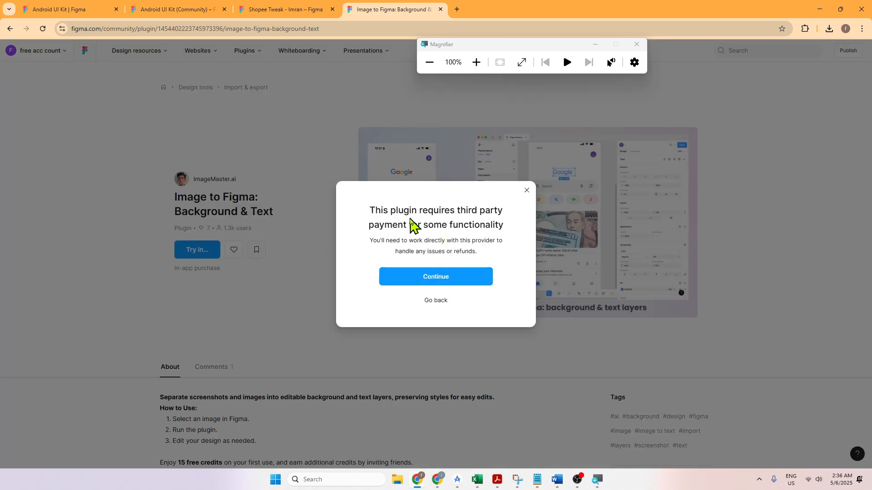
left_click(441, 279)
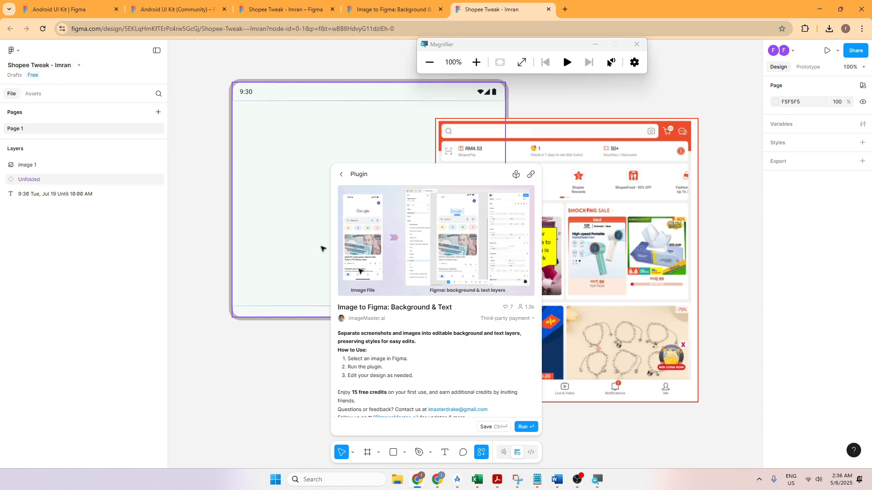
left_click(524, 426)
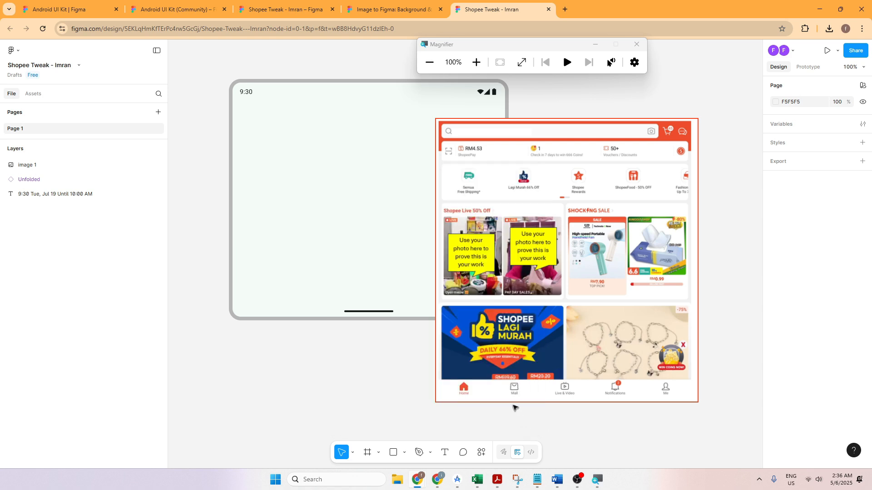
Step: Try to import the pasted Shopee screenshot with the Image to Figma plugin, and close the plugin
left_click(507, 275)
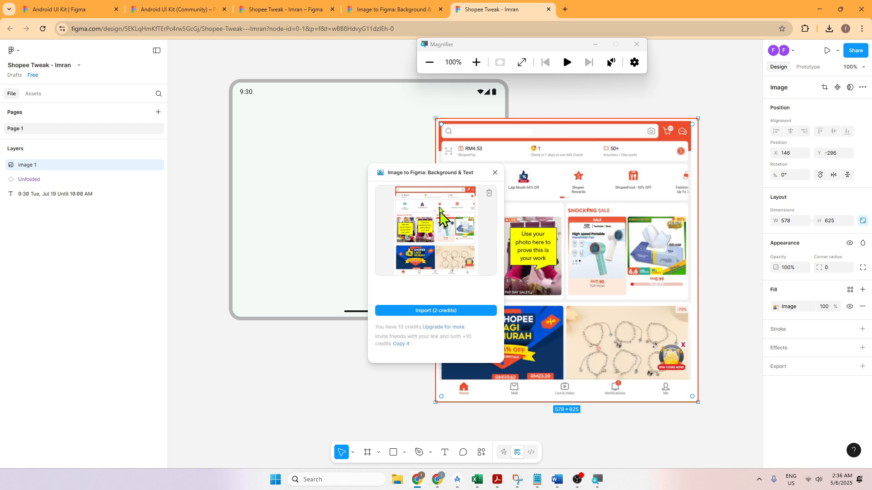
left_click(438, 314)
left_click(442, 313)
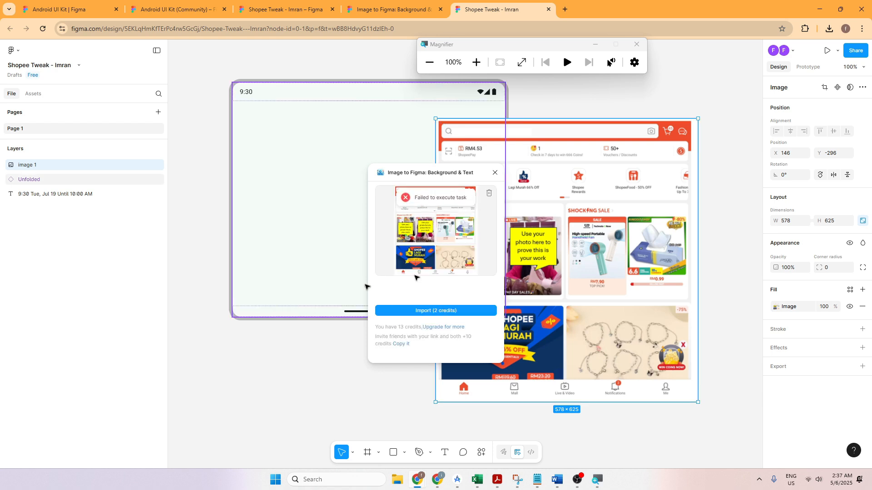
left_click(495, 173)
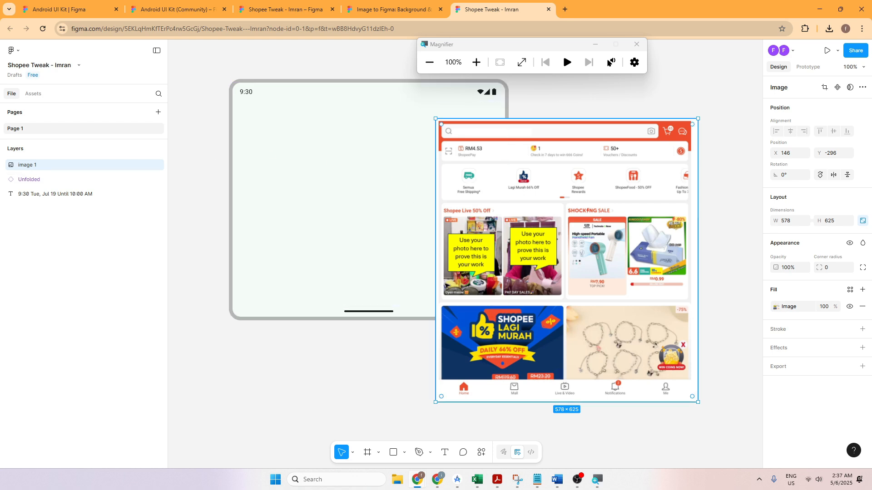
left_click(352, 404)
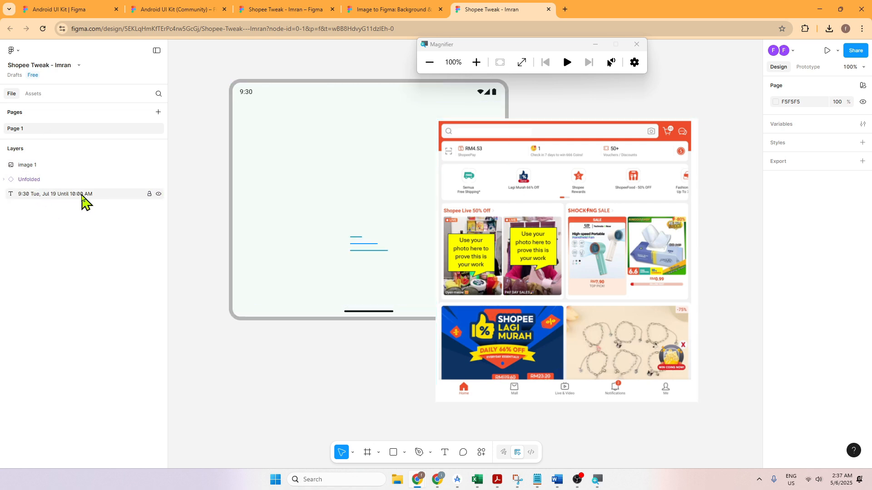
Step: Place the Media (3) Shopee screenshot from the Downloads folder onto the Shopee Tweak canvas
right_click(211, 220)
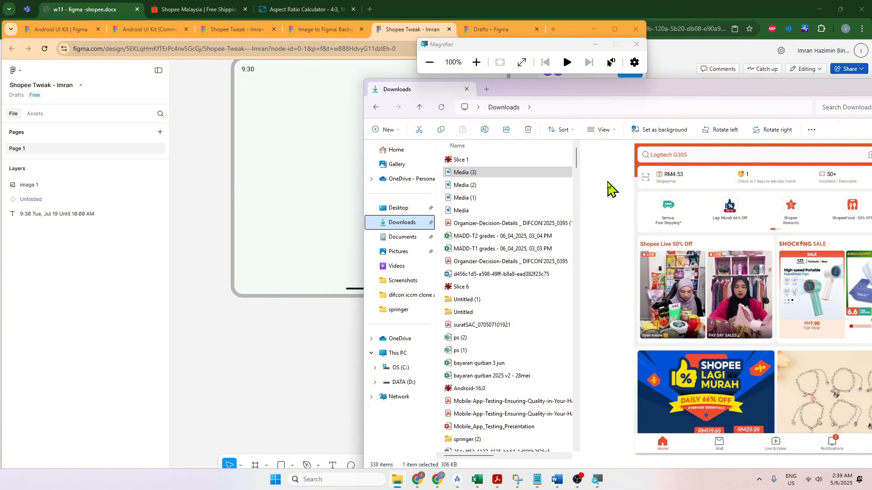
left_click_drag(461, 172, 278, 172)
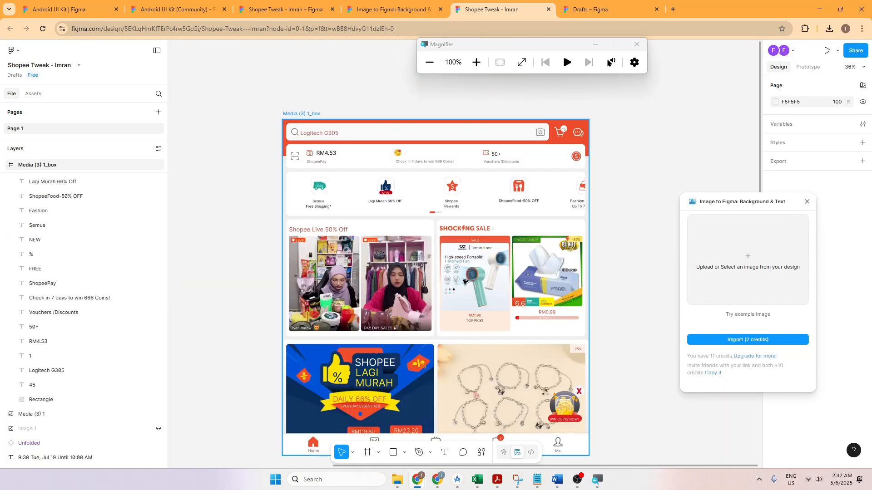
Step: Draw a slice about 1587 x 245 around the shortcut icon row in Media (3) 1_box and export it as a 1x PNG
left_click(378, 453)
left_click(392, 430)
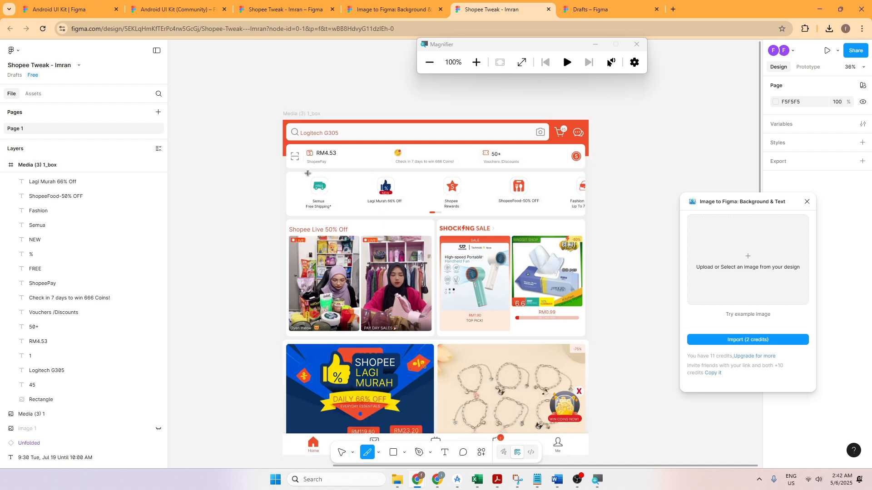
left_click_drag(291, 175, 552, 215)
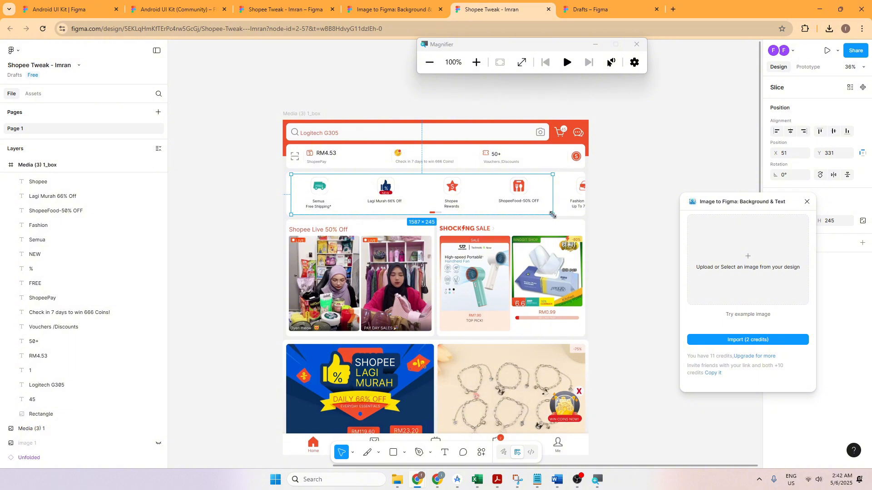
left_click_drag(733, 206, 666, 226)
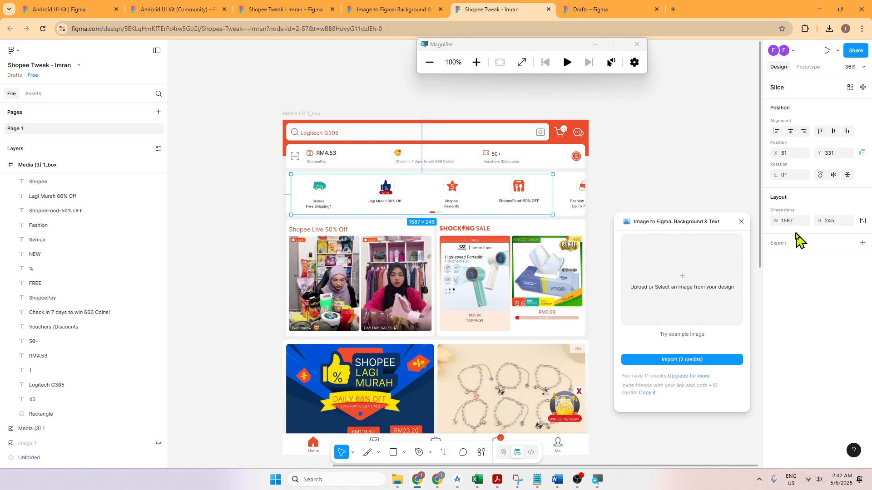
left_click(791, 249)
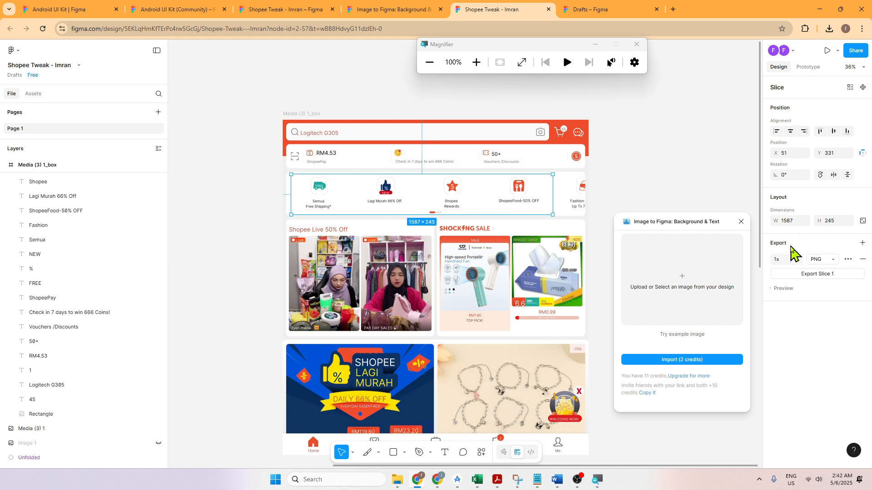
left_click(816, 274)
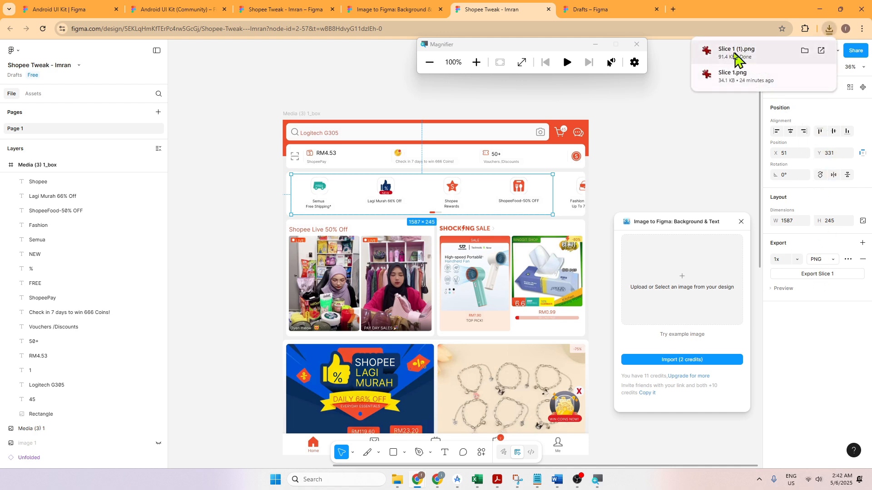
Step: Place the downloaded Slice 1 (1).png over the Unfolded frame and scale it down to about 562 x 87
left_click_drag(735, 56, 227, 136)
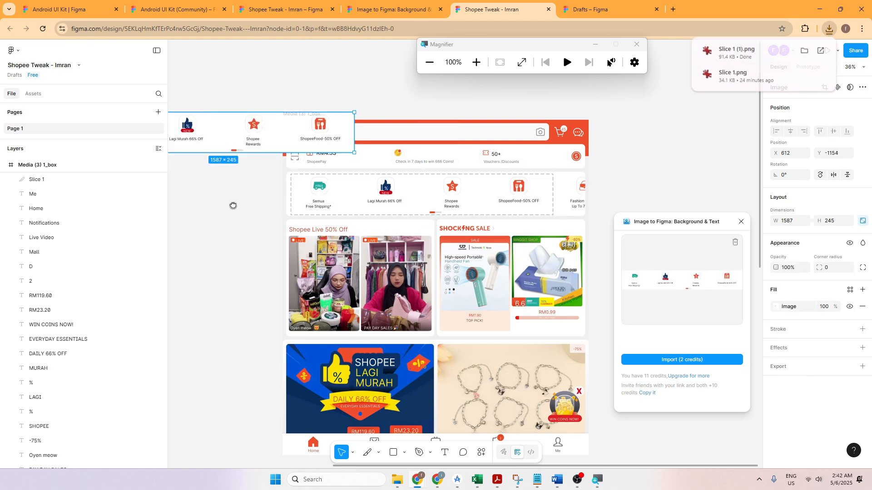
left_click_drag(234, 205, 567, 211)
left_click_drag(540, 136, 366, 267)
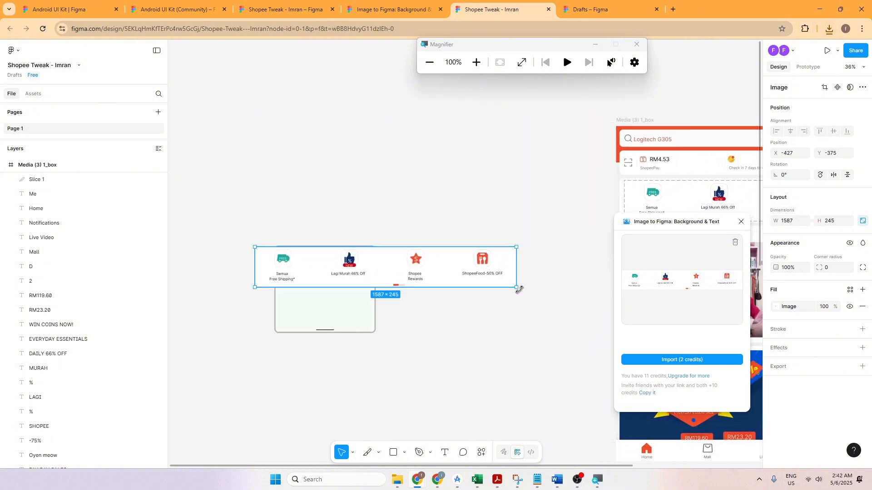
left_click_drag(518, 287, 361, 284)
left_click(631, 207)
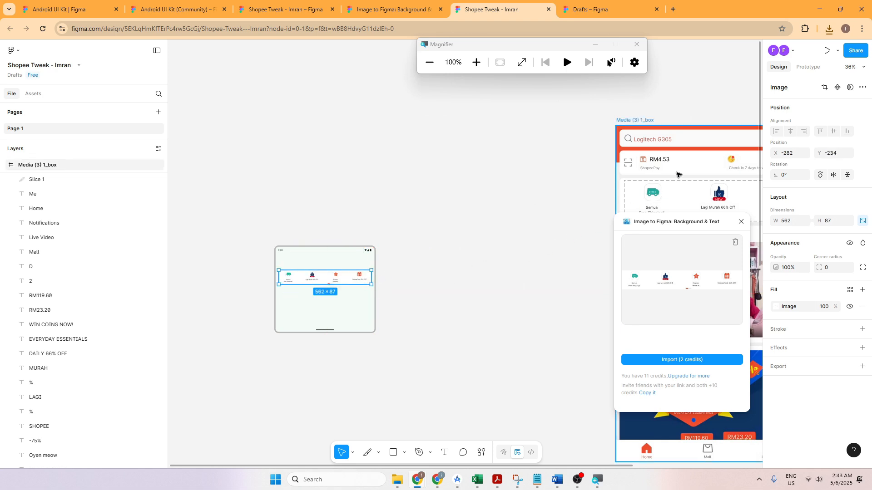
Step: Reposition the icon row image within the Unfolded frame to about X -287, Y -248
scroll(358, 259, "up", 5)
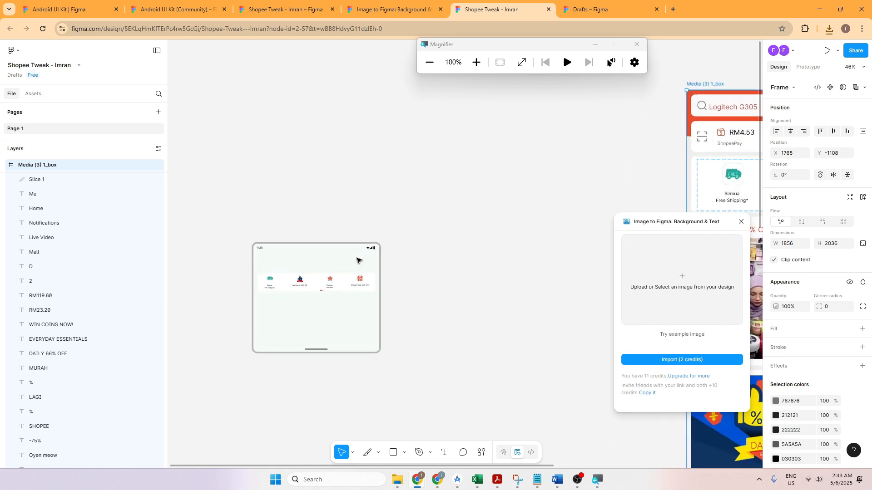
left_click_drag(339, 185, 451, 174)
key("ctrl+v")
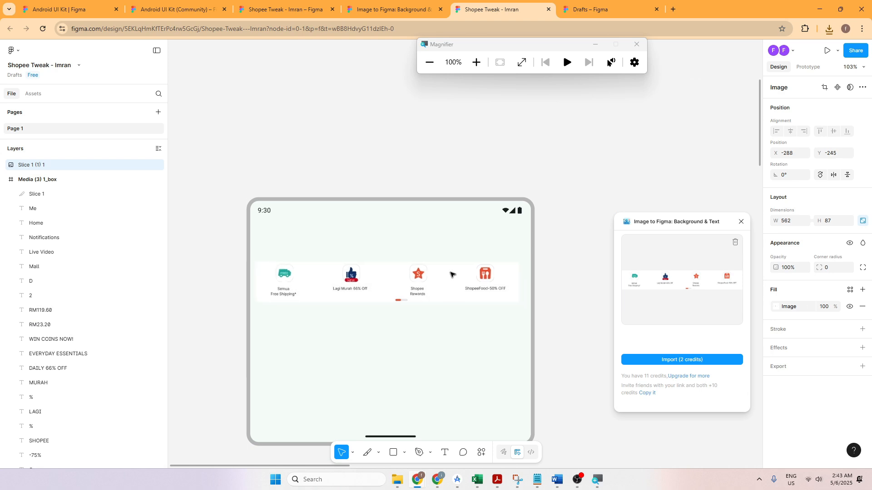
left_click_drag(457, 274, 452, 277)
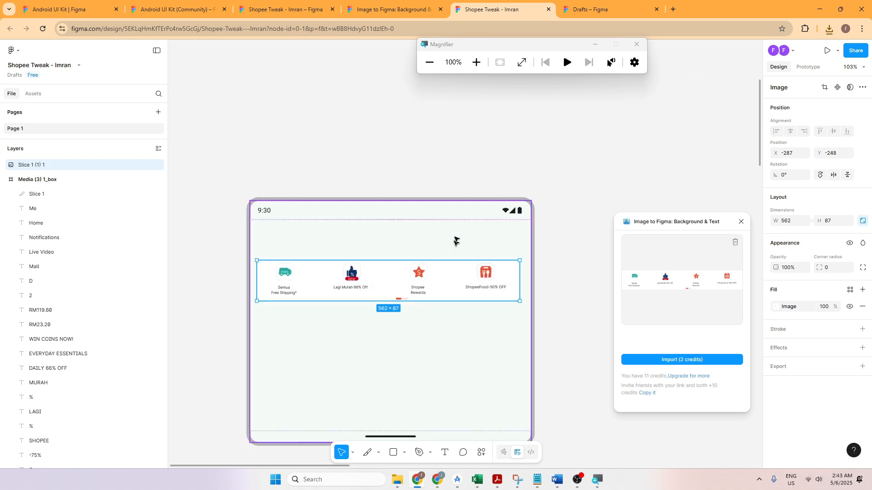
left_click(461, 163)
left_click(447, 281)
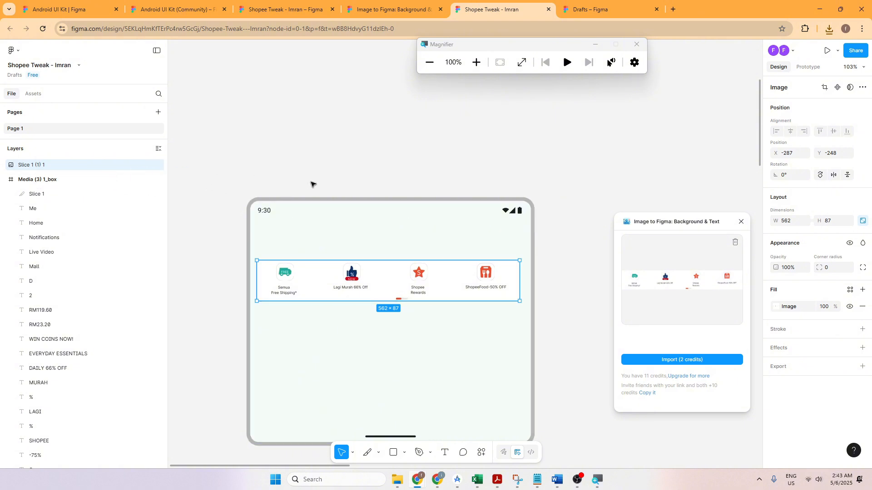
Step: Wrap the Unfolded instance in a new frame with Frame selection
left_click(323, 206)
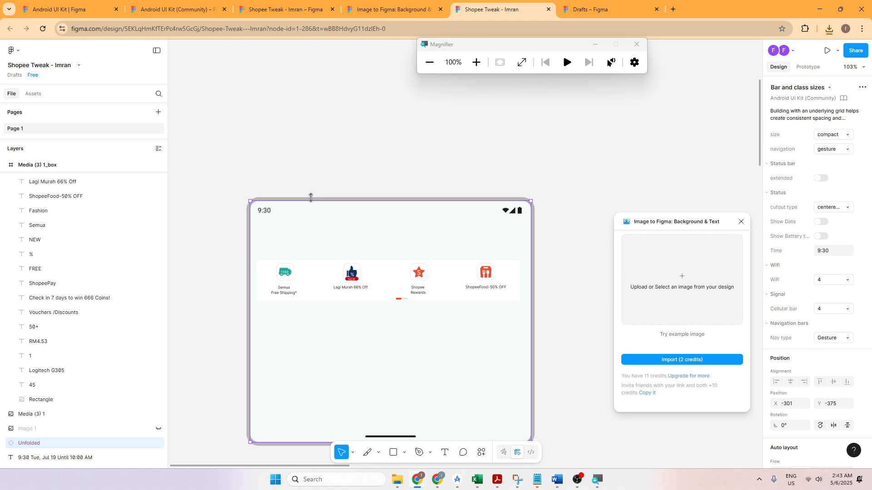
left_click(231, 189)
left_click(284, 201)
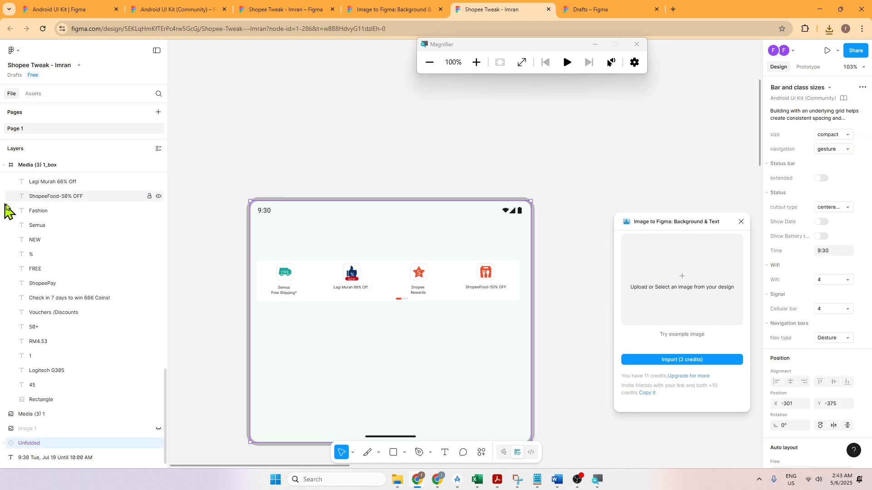
right_click(53, 444)
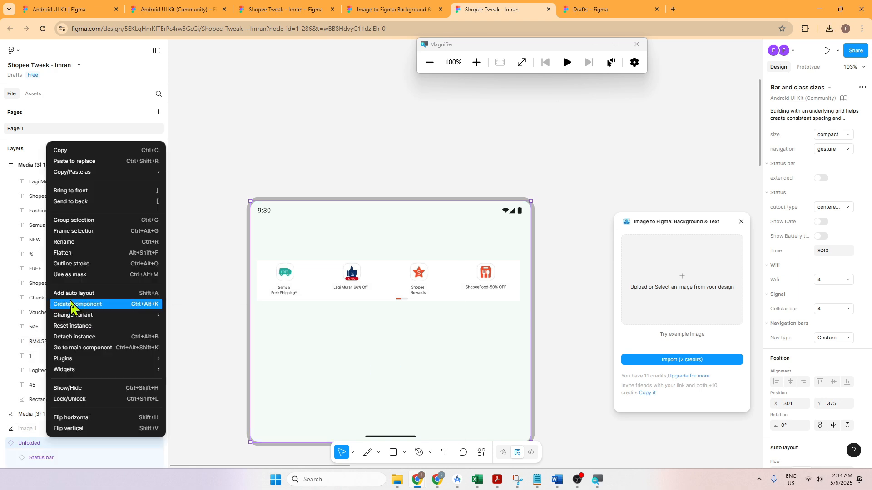
left_click(74, 232)
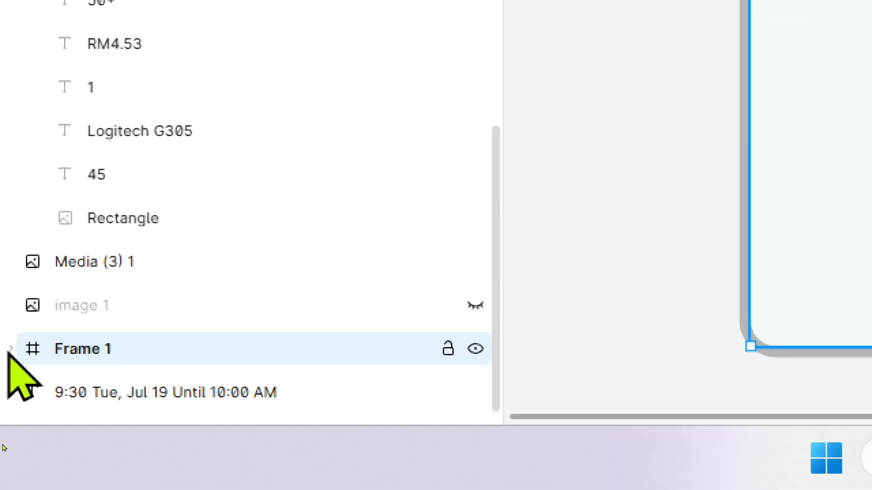
Step: Expand the new frame around Unfolded in the layers and rename it Home
left_click(11, 467)
left_click(86, 393)
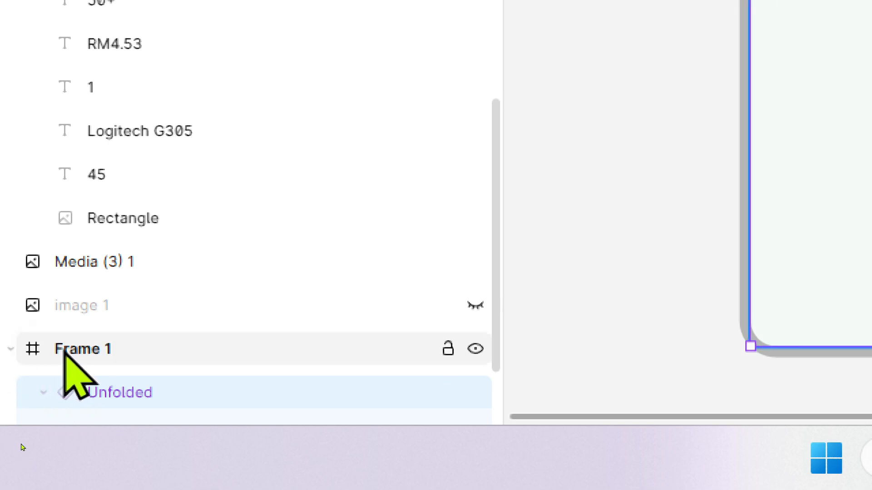
left_click(59, 351)
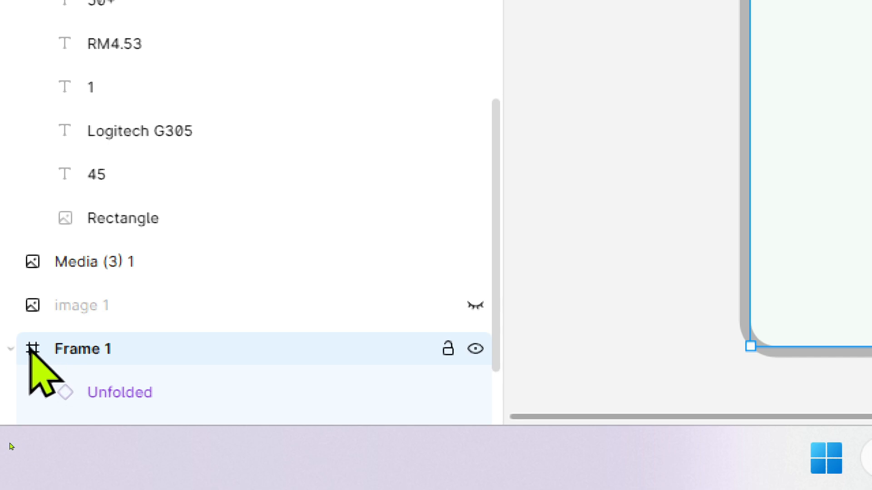
double_click(64, 351)
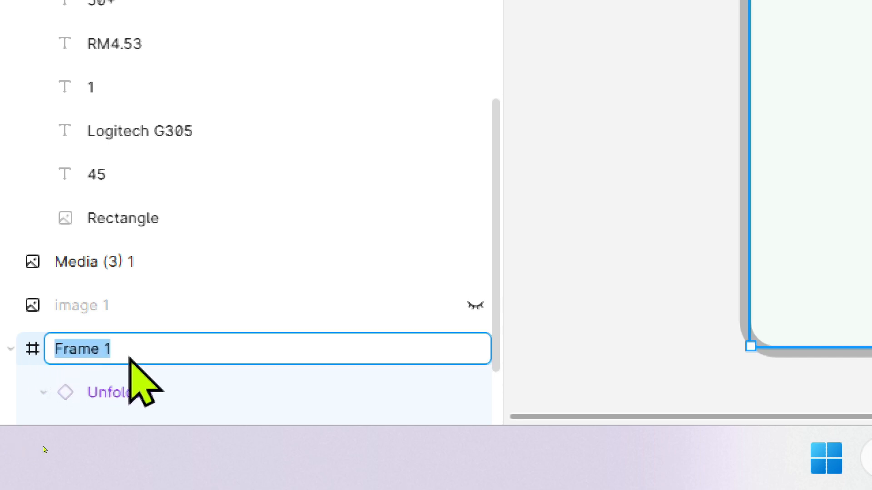
type("Home")
key("Return")
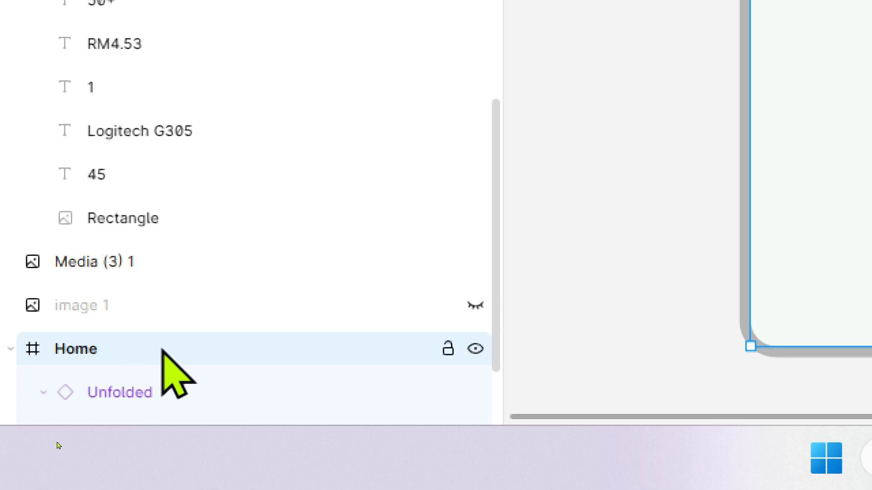
left_click(123, 398)
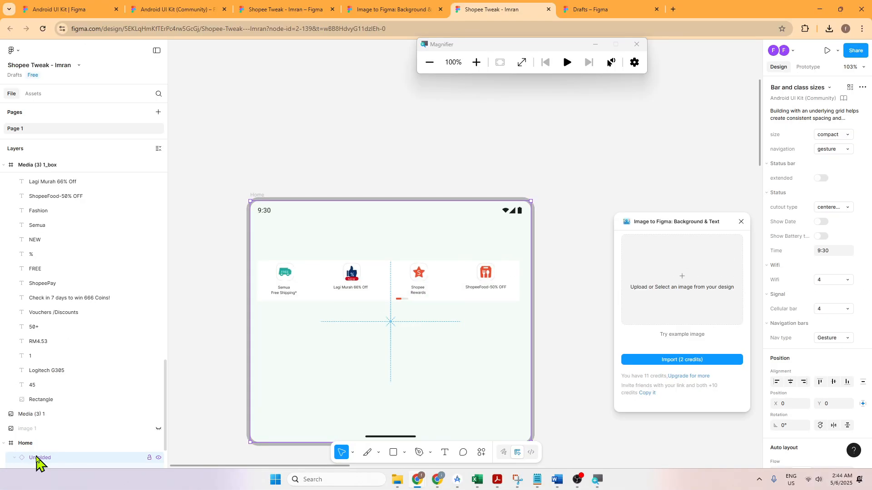
left_click(26, 447)
right_click(25, 449)
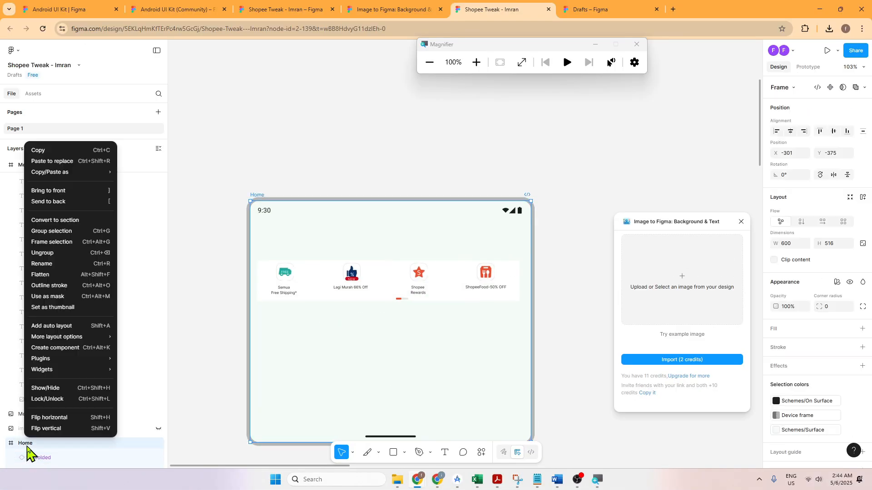
key("Escape")
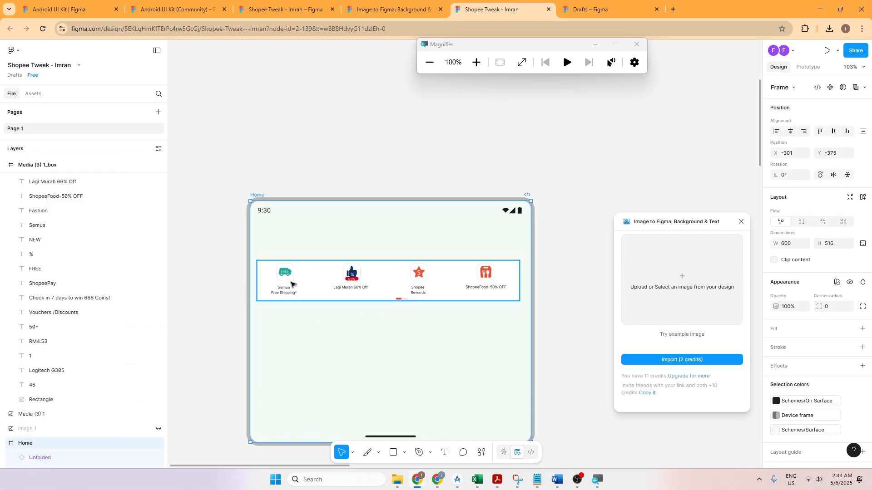
right_click(44, 448)
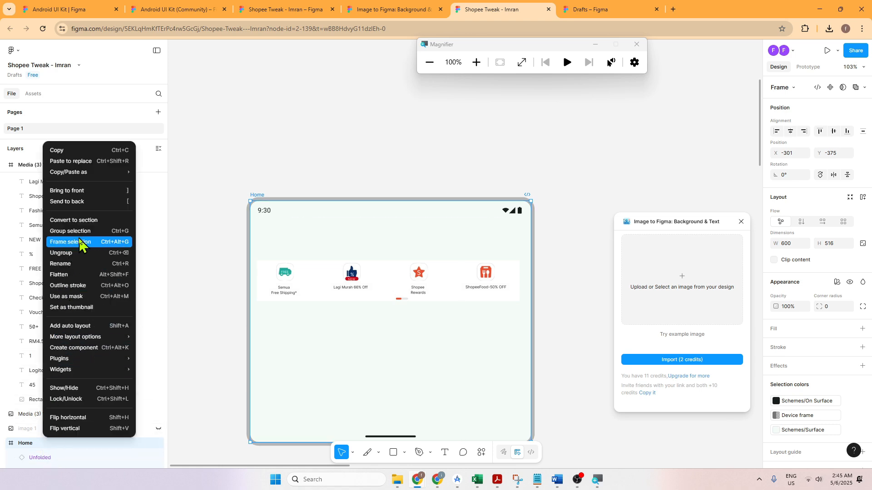
mouse_move(87, 175)
mouse_move(150, 176)
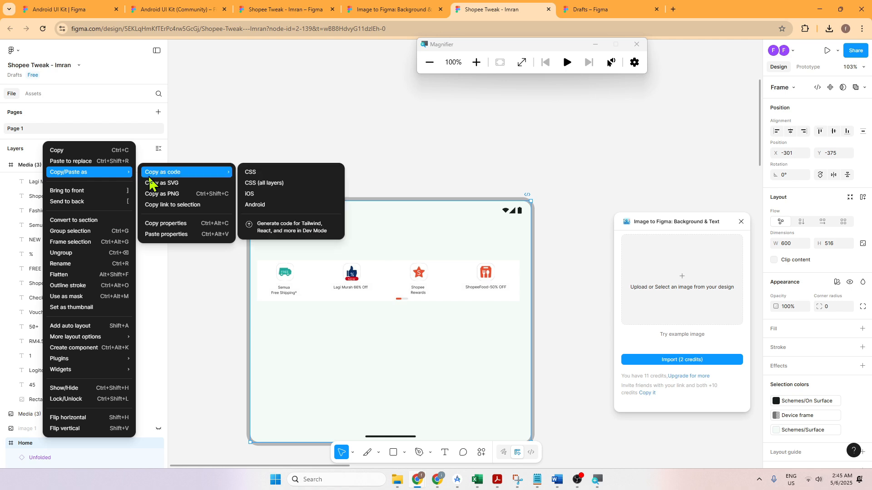
left_click(213, 354)
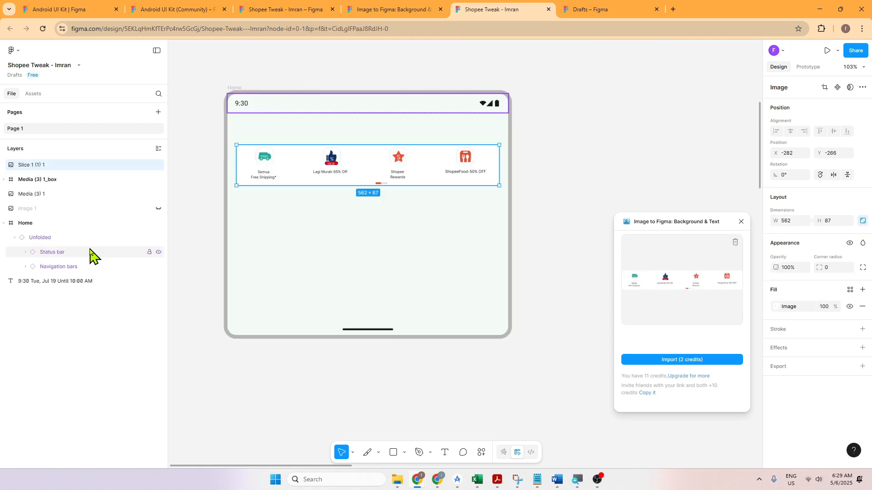
Step: Copy the Home frame and paste three duplicates of it in a row beside the original
left_click(30, 224)
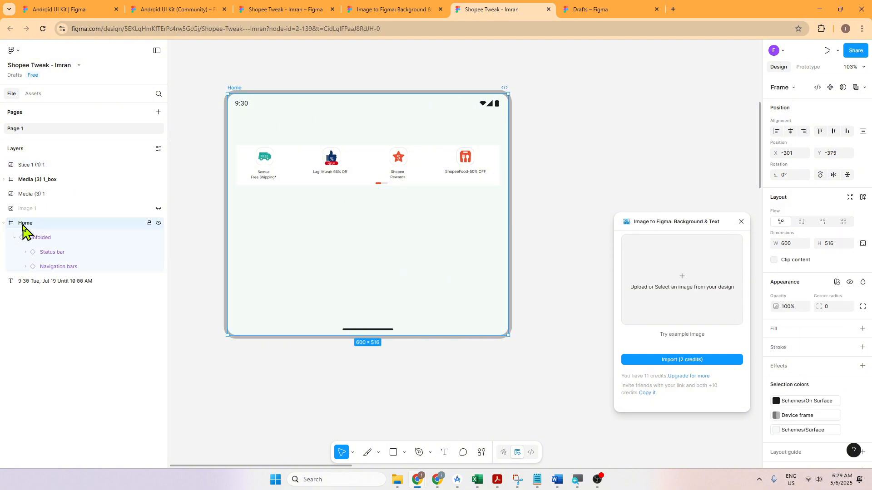
right_click(24, 231)
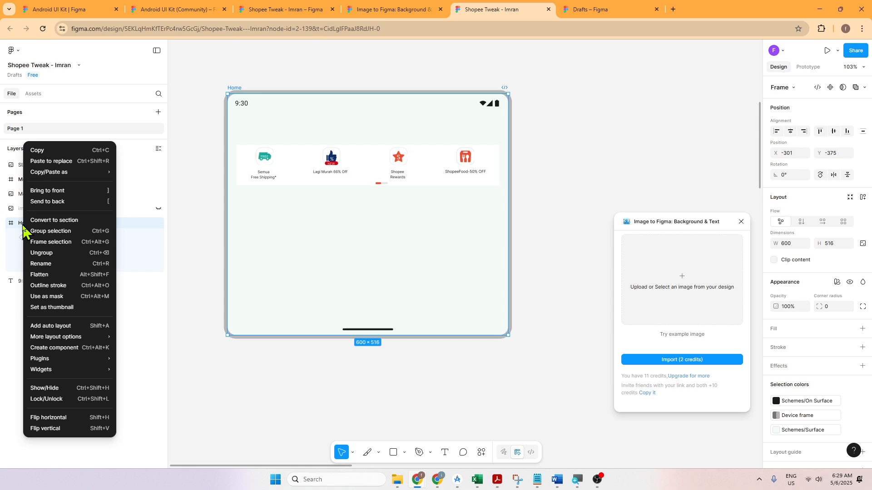
left_click(35, 150)
right_click(19, 225)
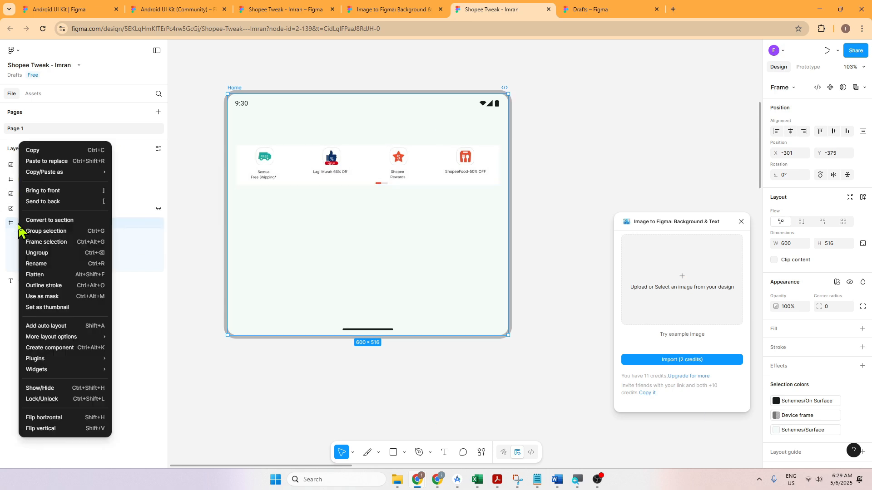
mouse_move(55, 177)
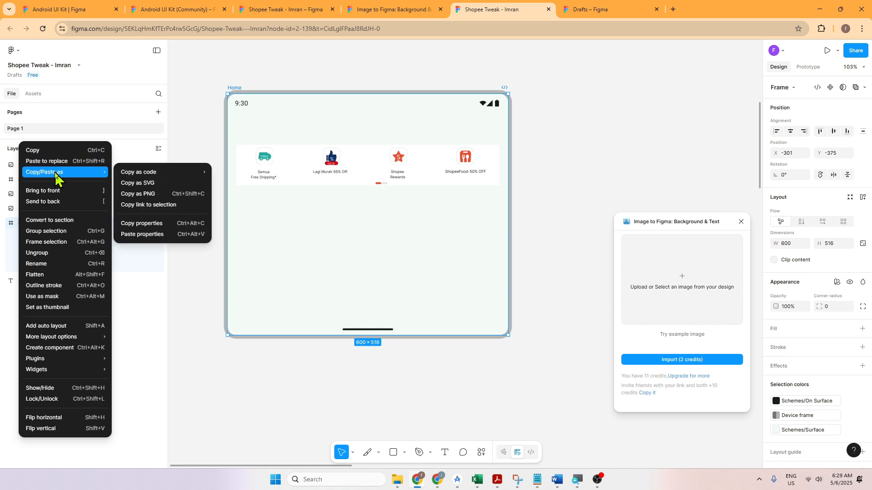
left_click(194, 298)
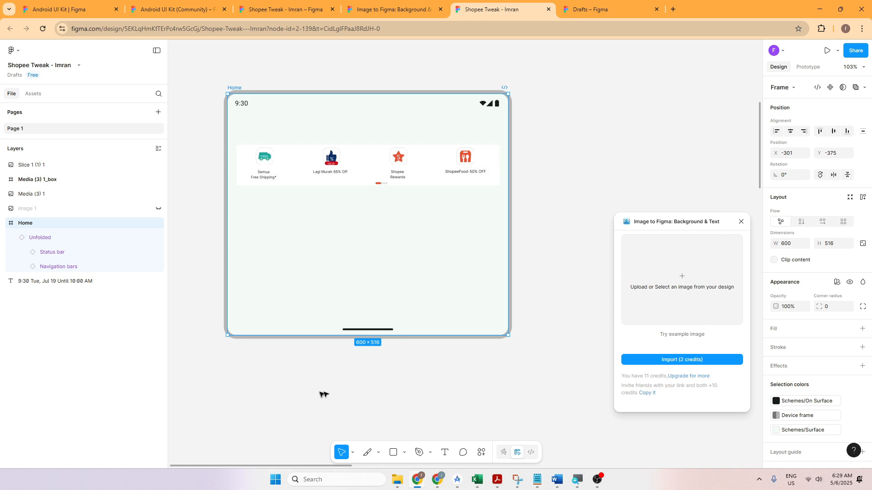
scroll(261, 269, "down", 1)
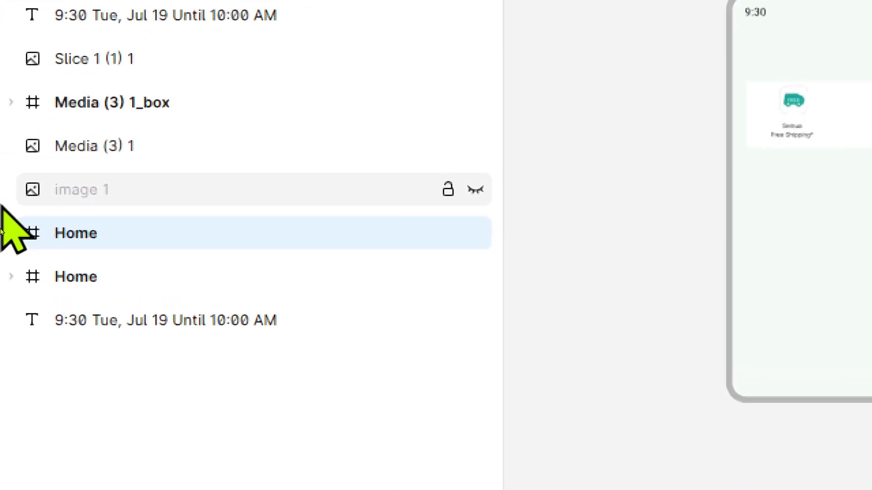
left_click(113, 265)
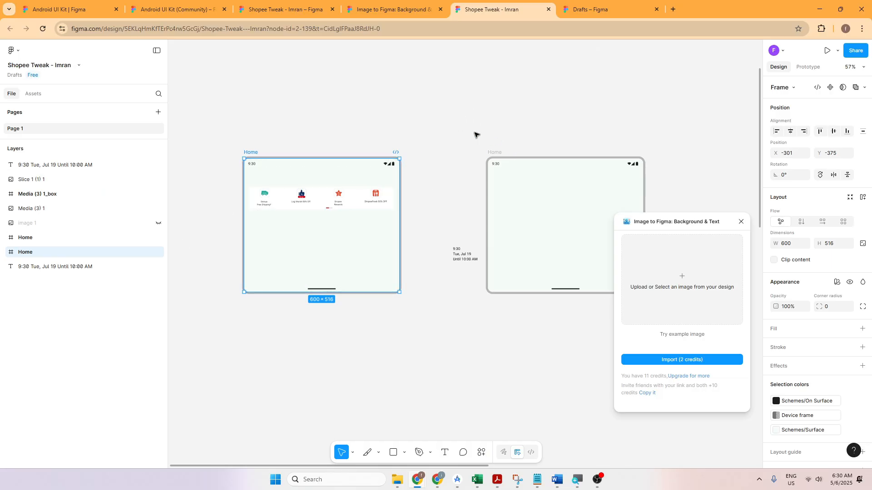
left_click(430, 120)
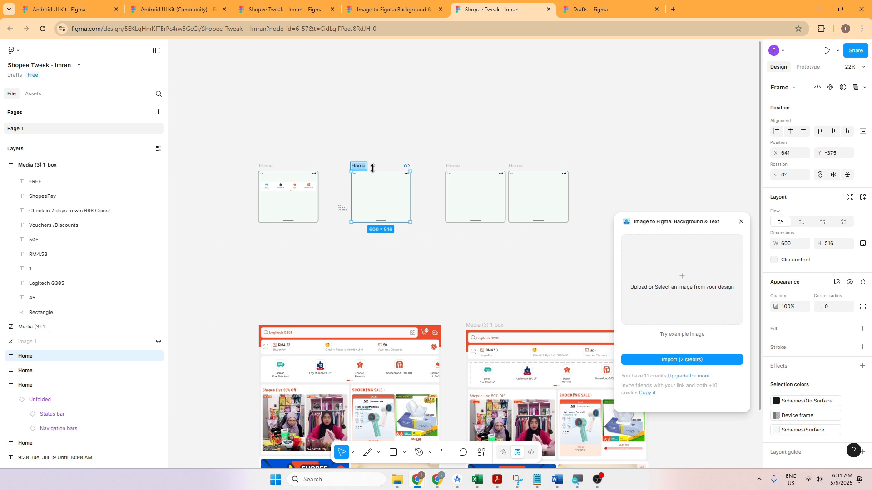
Step: Rename the three duplicated Home frames Me, Video&Live and Home-v2
left_click(458, 167)
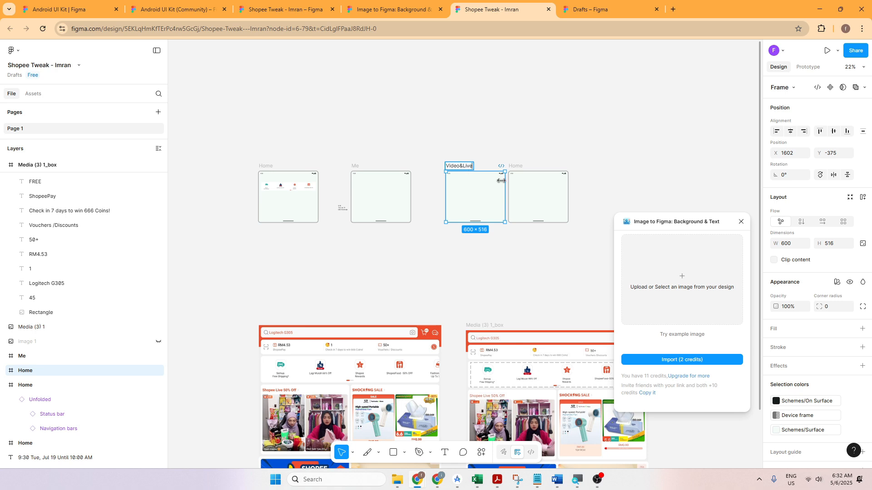
scroll(501, 180, "up", 3, "ctrl")
left_click(517, 159)
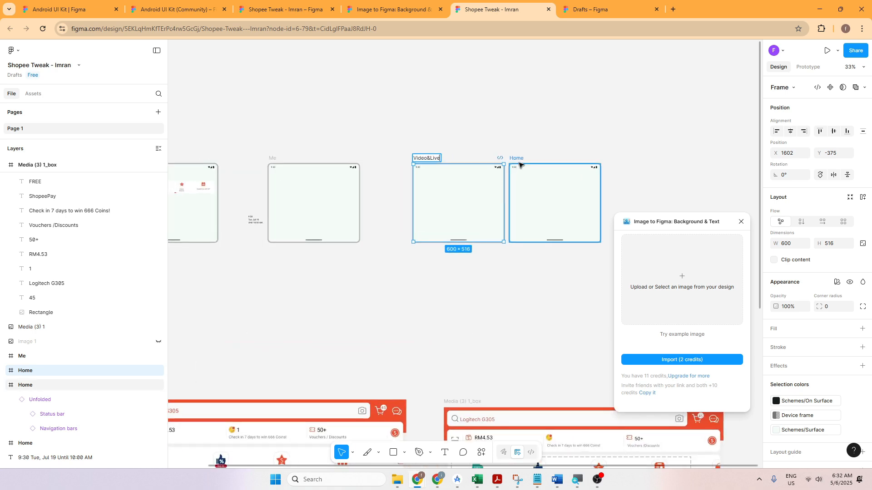
left_click(524, 159)
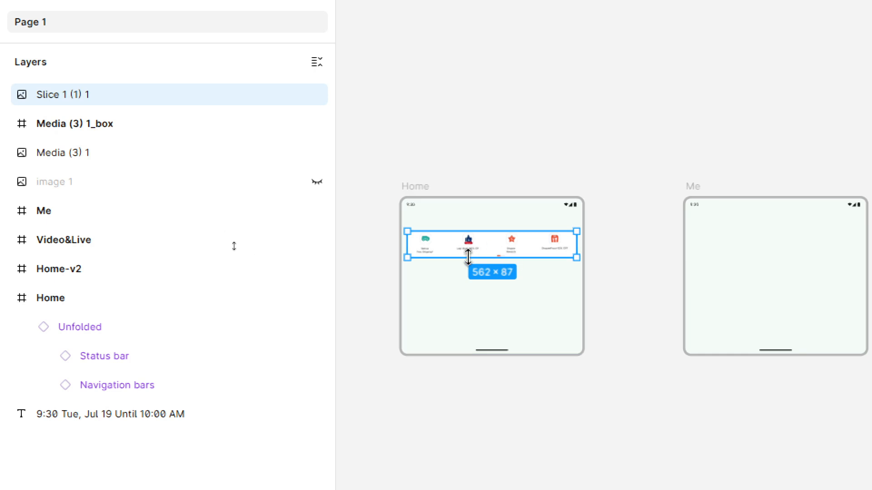
Step: Rename the Slice 1 (1) 1 image layer main menu and nest it inside the original Home frame
right_click(55, 96)
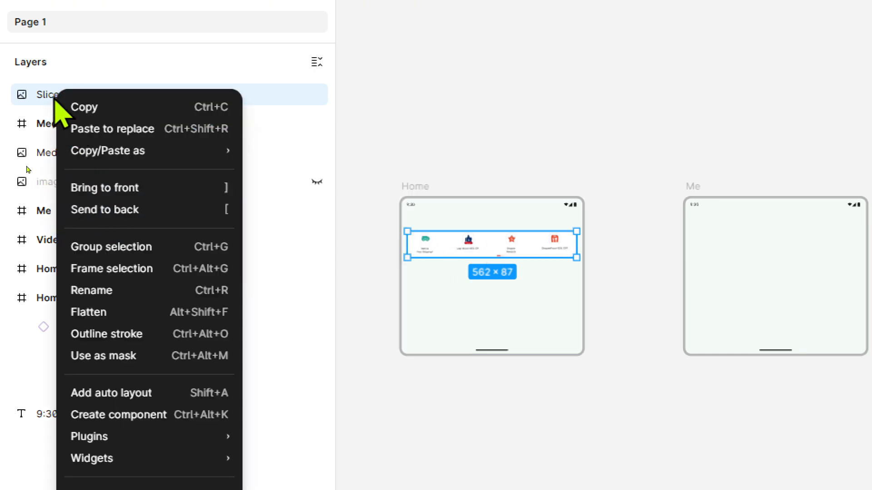
left_click(51, 95)
double_click(64, 95)
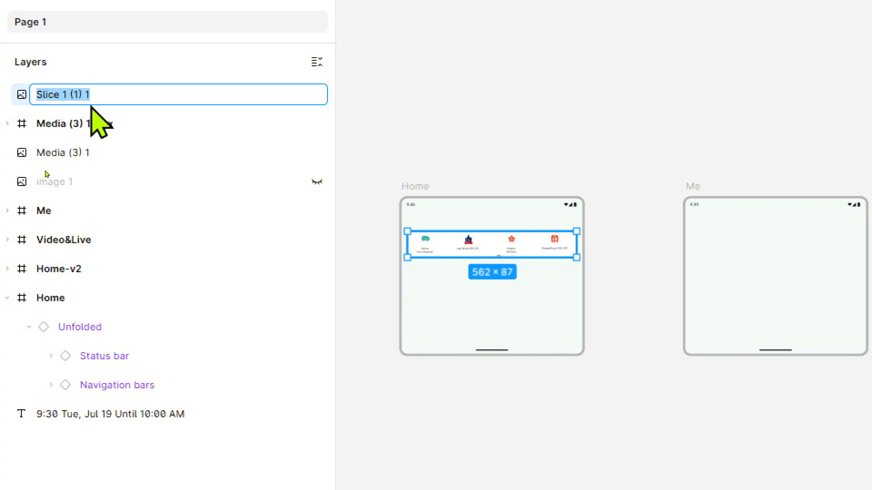
type("main ")
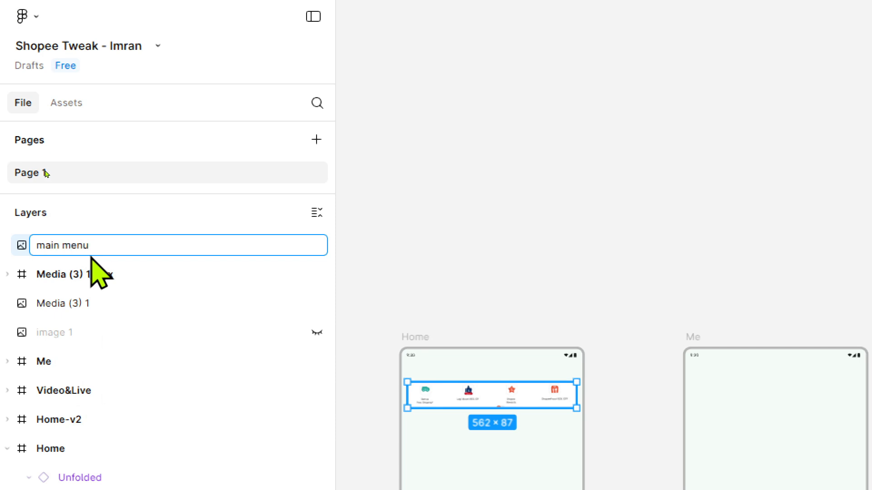
type("menu")
key("Return")
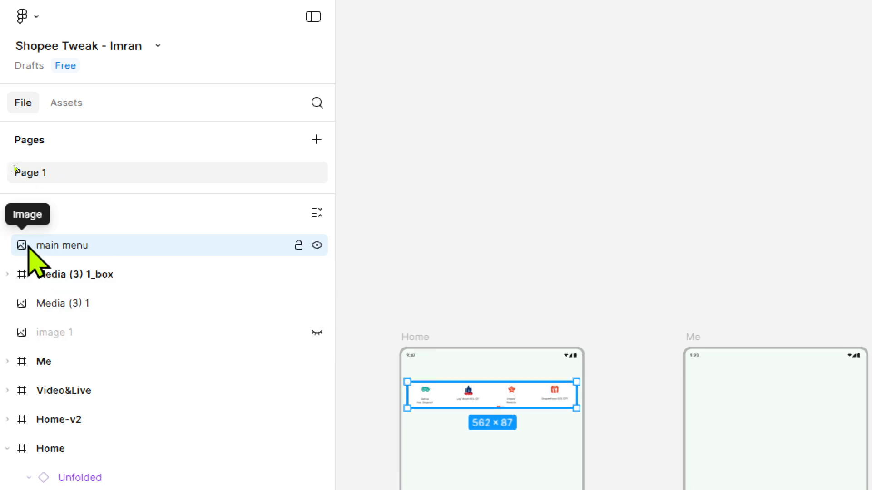
left_click_drag(28, 247, 60, 441)
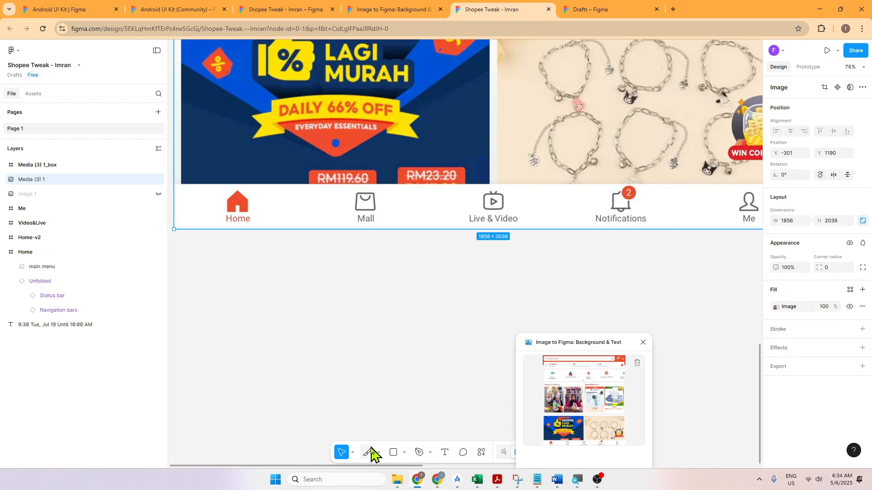
Step: Draw a slice of about 131 x 122 around the Home icon in the Media (3) 1 screenshot's navigation bar
left_click(378, 453)
left_click(387, 427)
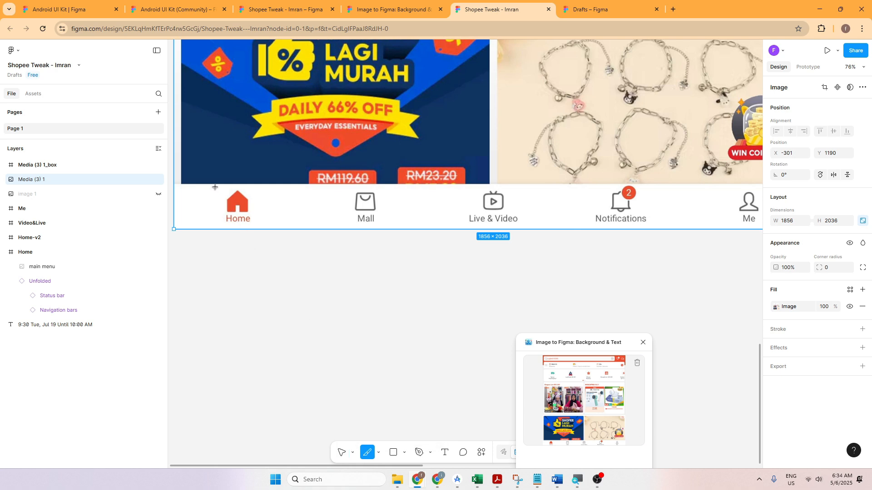
left_click_drag(215, 187, 260, 229)
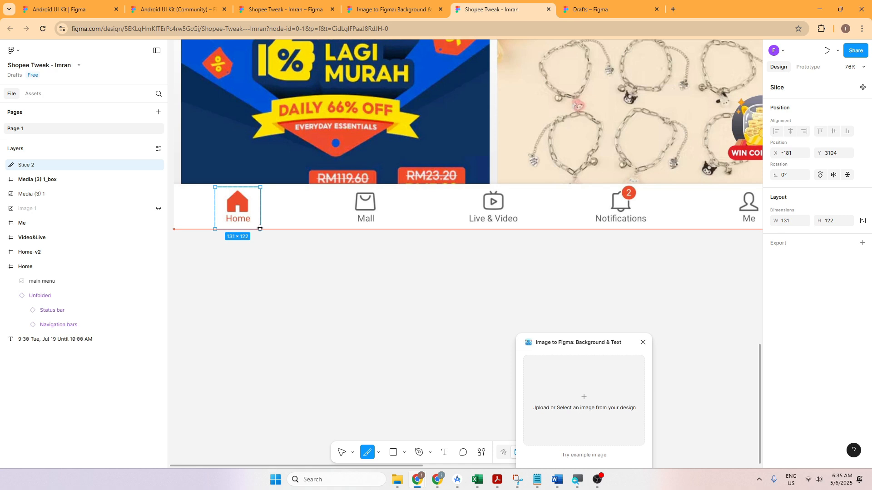
left_click_drag(260, 228, 260, 229)
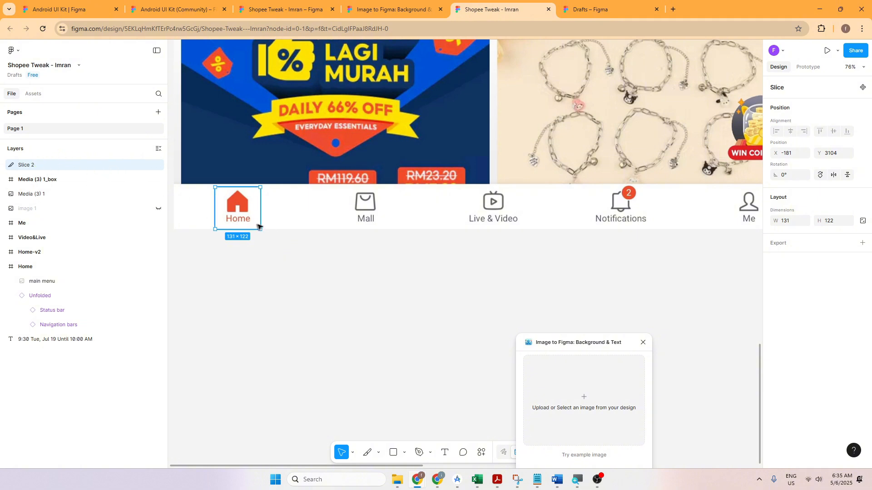
Step: Duplicate the Home icon slice, place the copy over Live & Video and widen it to about 190 x 122
key("ctrl+d")
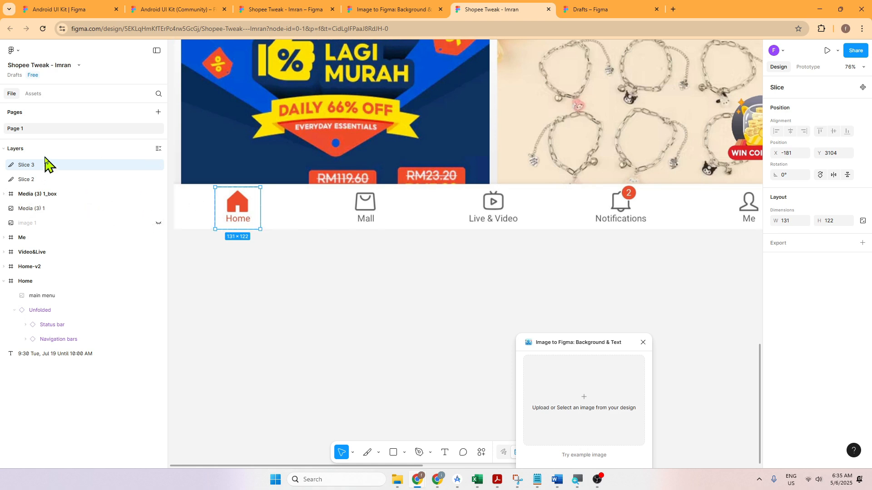
left_click_drag(231, 207, 488, 205)
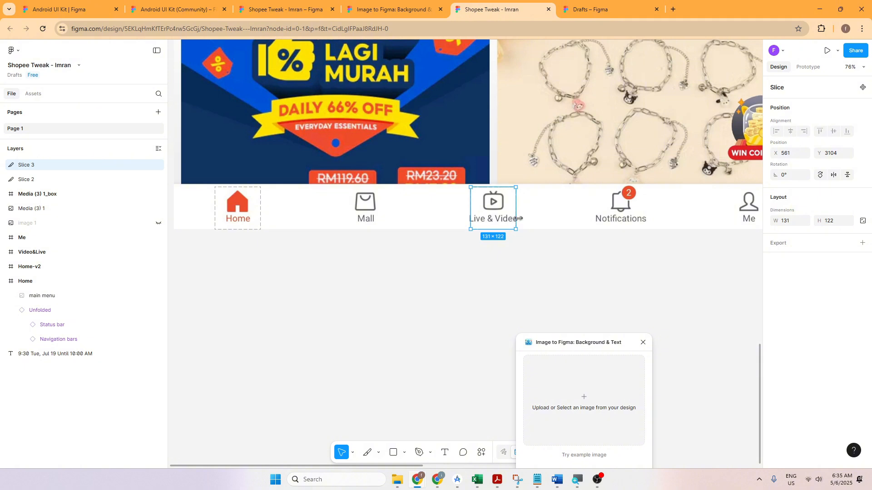
left_click_drag(518, 219, 525, 217)
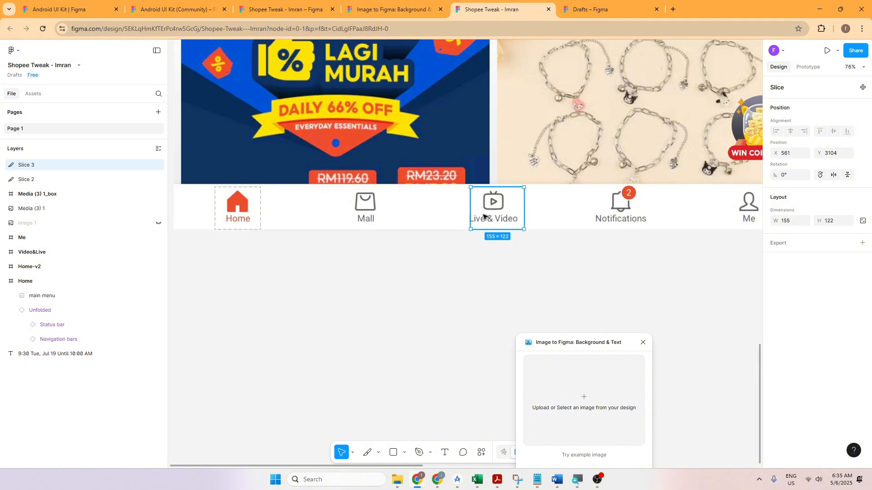
left_click_drag(471, 215, 459, 214)
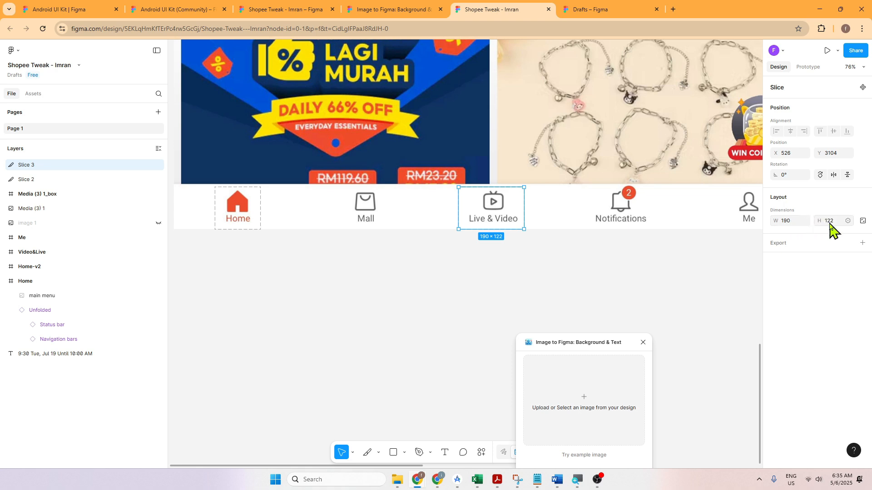
Step: Set the width of the slice around the Home icon to 190
left_click(254, 219)
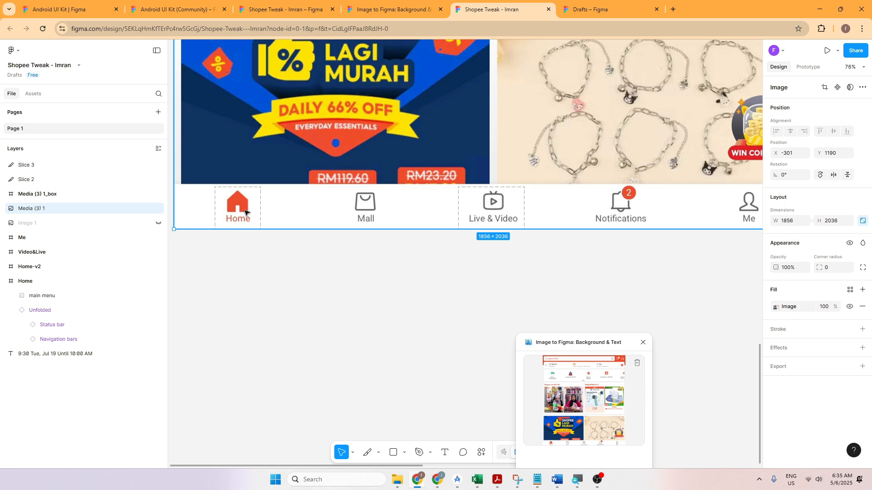
left_click(49, 166)
left_click(59, 180)
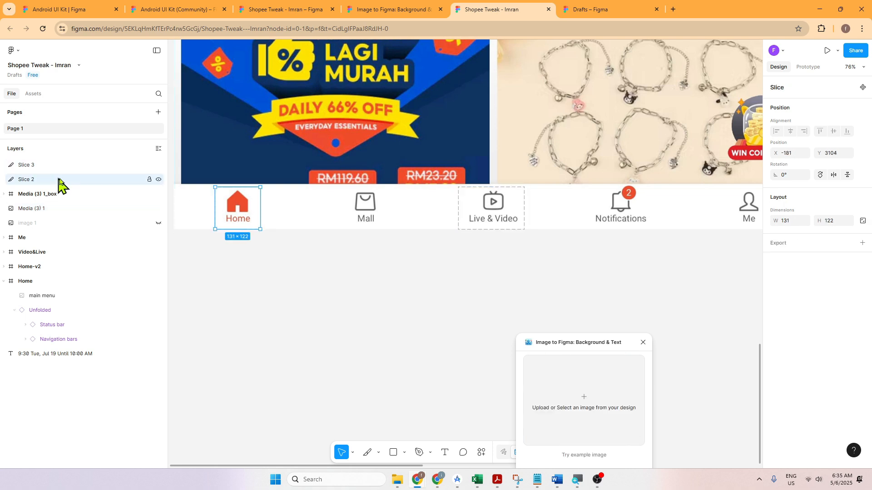
left_click(792, 224)
key("Return")
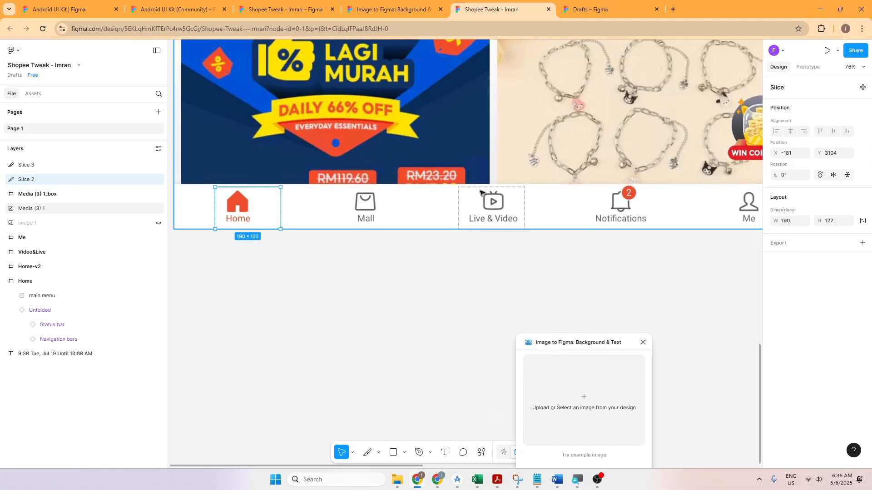
left_click(339, 253)
Step: Shift the Media (3) 1 screenshot to about X -307 and center Slice 2 over the Home icon at about X -211
left_click(274, 220)
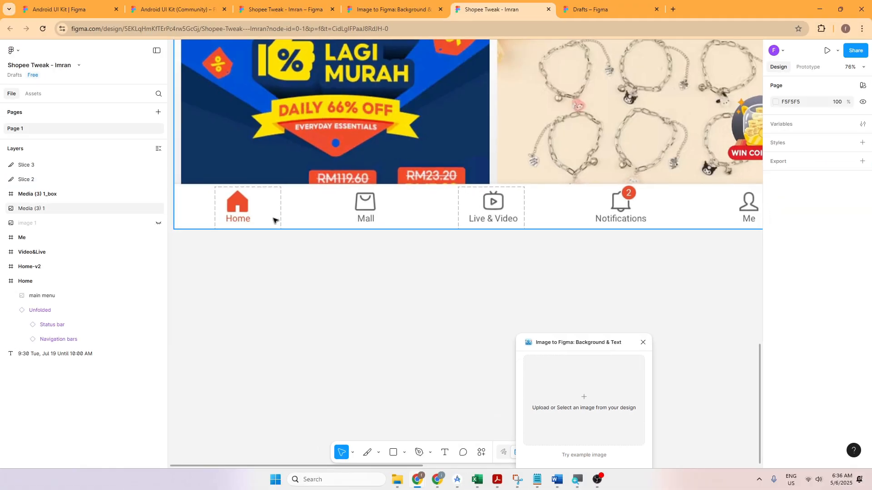
mouse_move(264, 221)
left_mouse_down()
mouse_move(252, 220)
mouse_move(259, 209)
left_mouse_up()
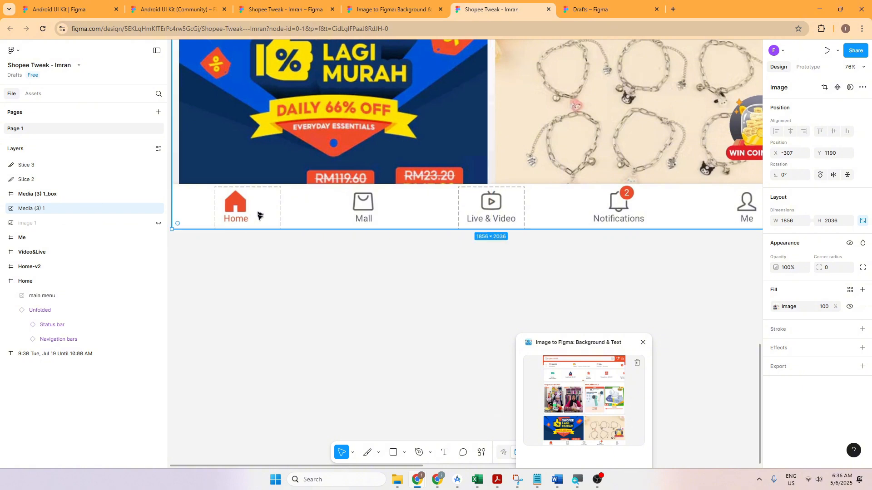
left_click(296, 263)
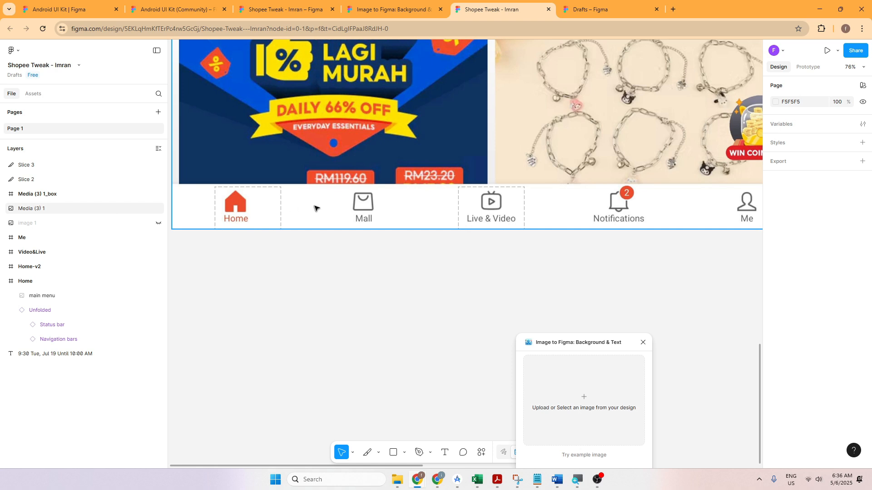
left_click(287, 201)
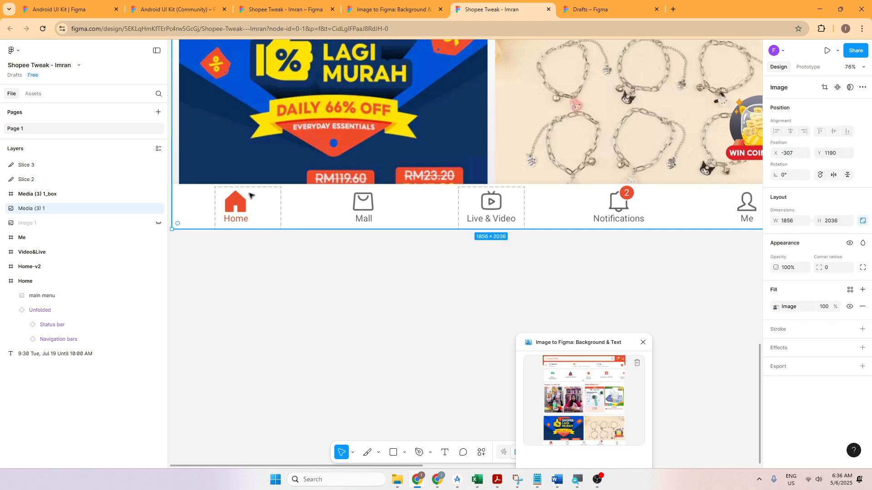
left_click(41, 181)
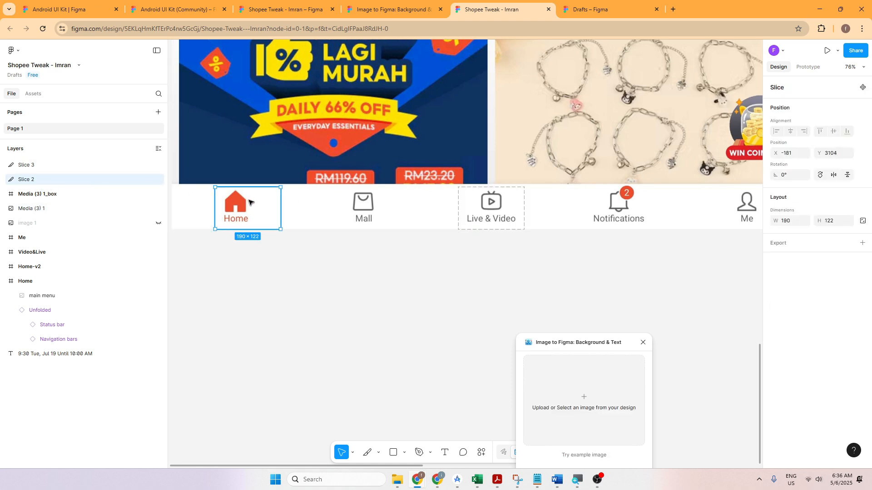
left_click_drag(248, 203, 239, 201)
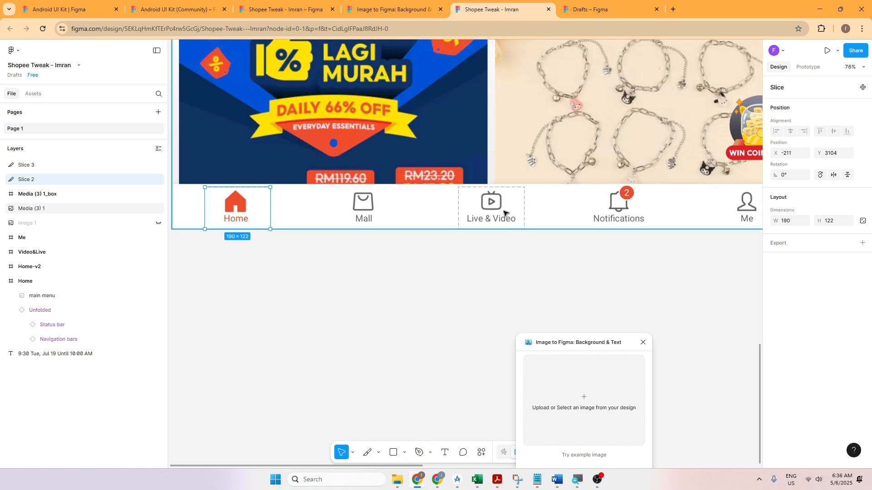
Step: Paste a copy of Slice 2 and place it over the Me icon at about X 1264, Y 3104
left_click_drag(505, 268, 322, 282)
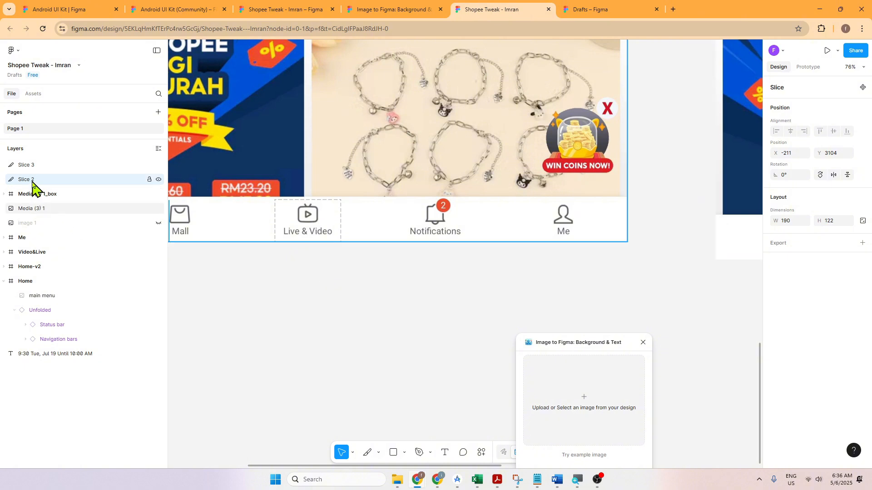
key("ctrl+v")
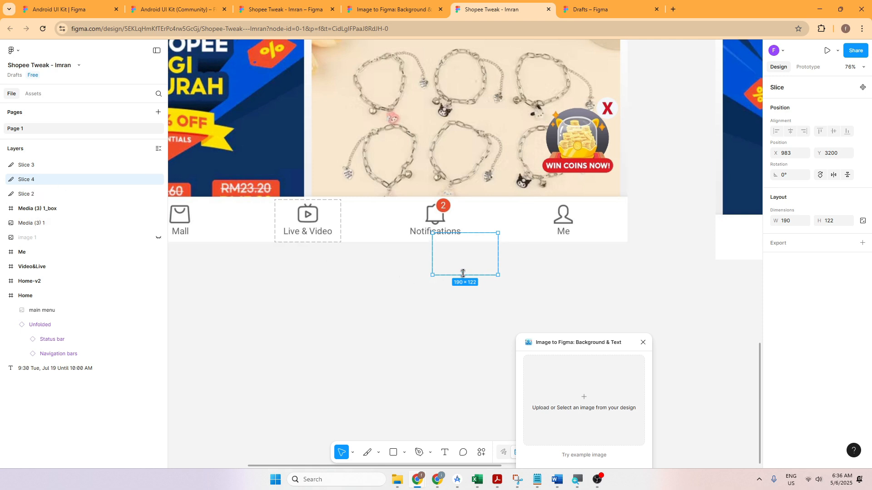
left_click_drag(459, 263, 556, 231)
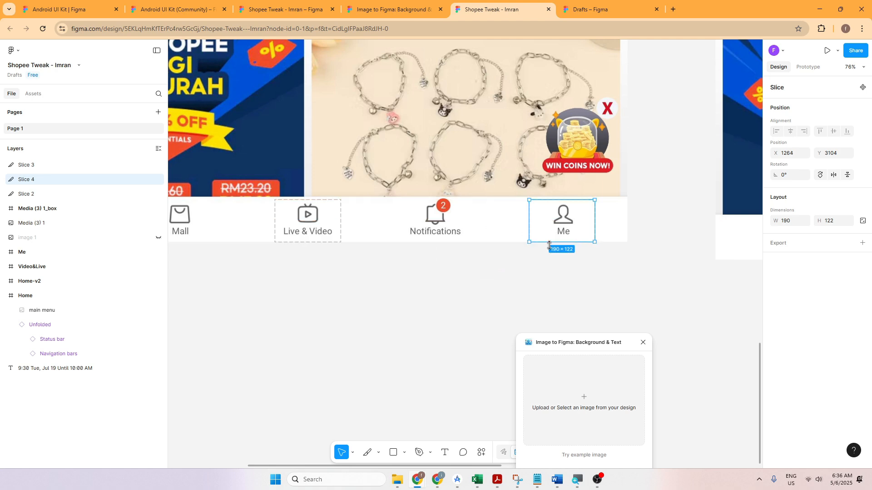
Step: Select Slice 2, Slice 3 and Slice 4 together and export the three layers as PNG at 1x
scroll(549, 250, "down", 2, "ctrl")
scroll(548, 250, "down", 4, "ctrl")
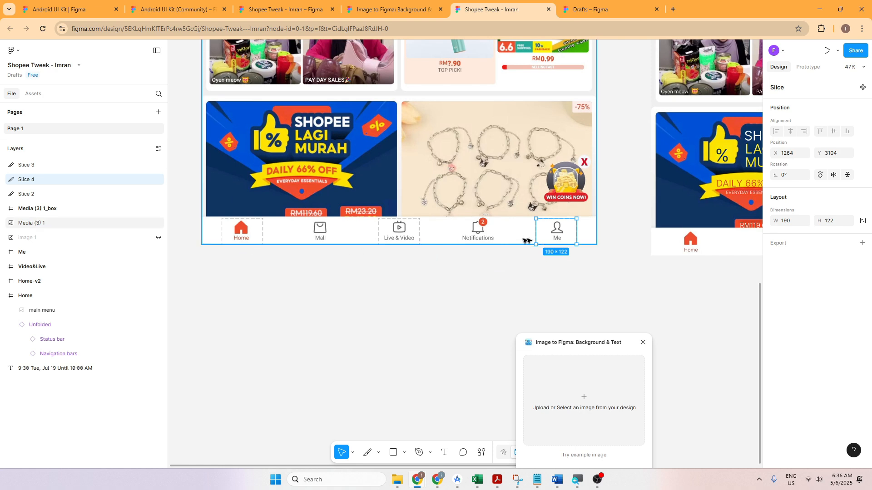
left_click(47, 167)
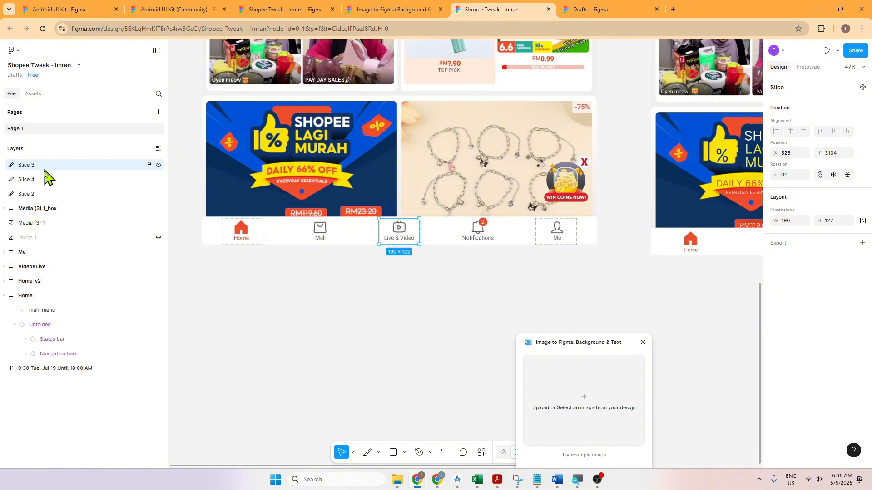
left_click(41, 180)
left_click(33, 194)
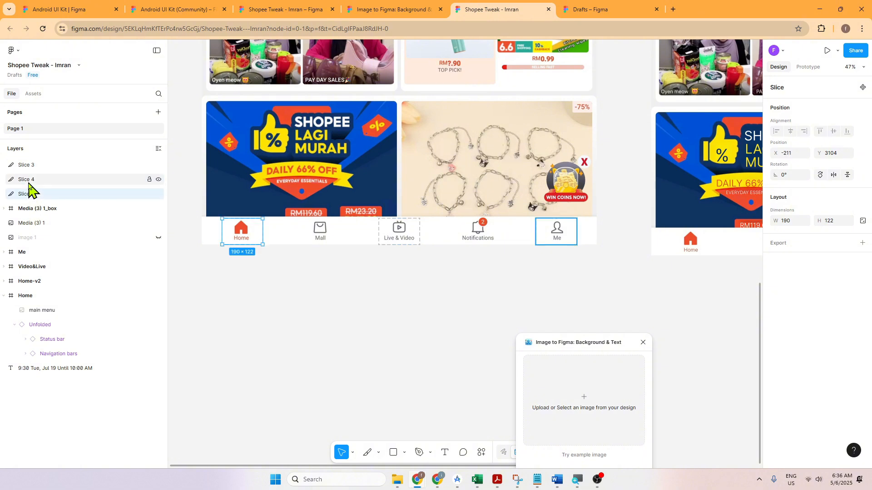
left_click(33, 184, "shift")
left_click(32, 171, "shift")
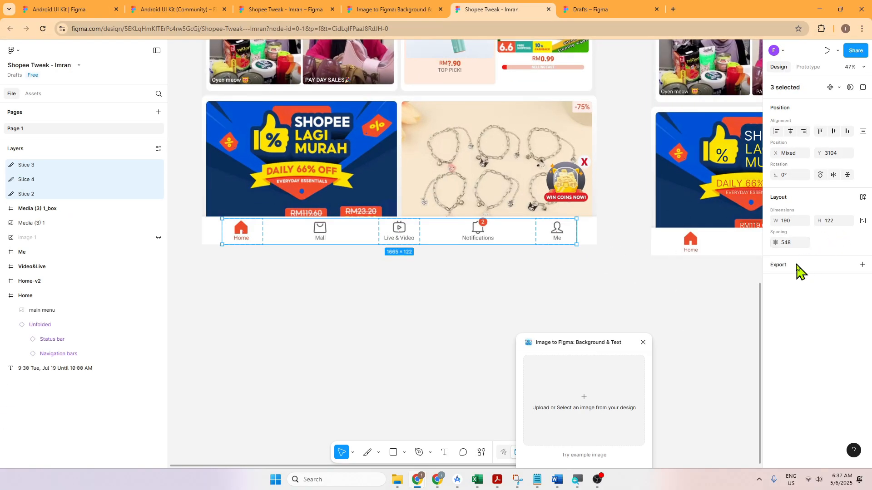
left_click(793, 267)
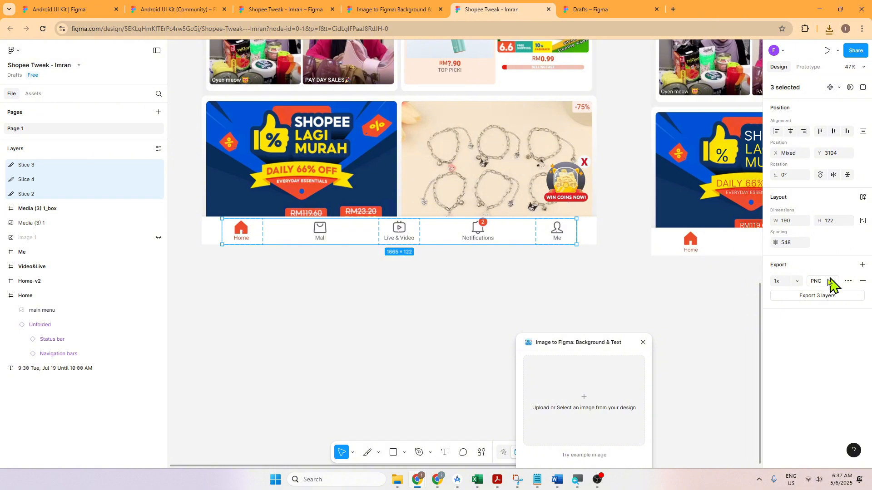
Step: Open the downloaded archive of exported slices and move its window off the Home icon area of the canvas
left_click(829, 29)
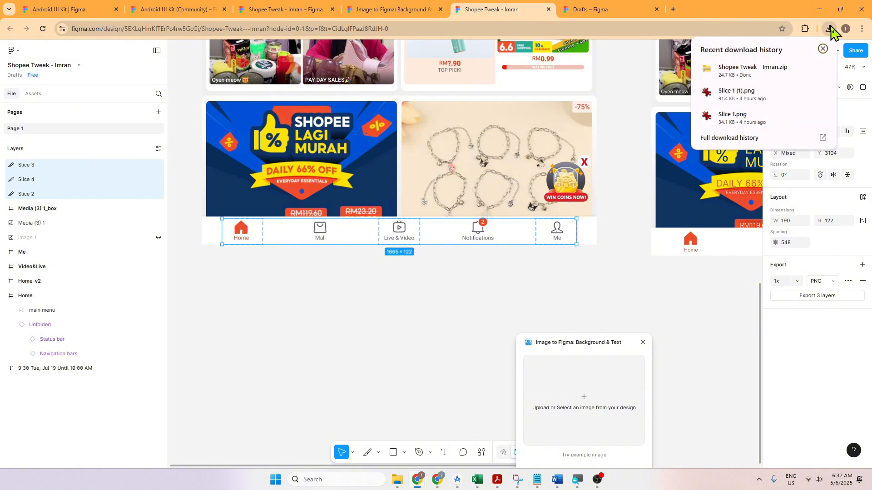
mouse_move(772, 69)
left_click(747, 76)
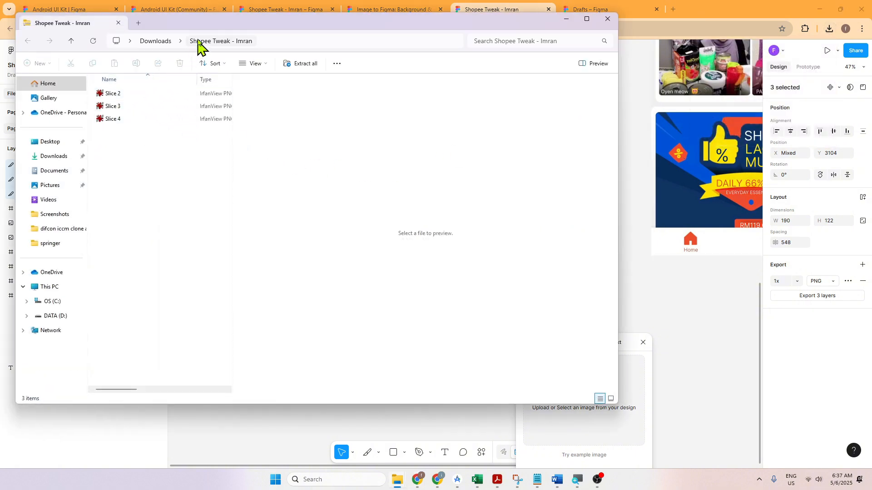
left_click_drag(204, 33, 535, 129)
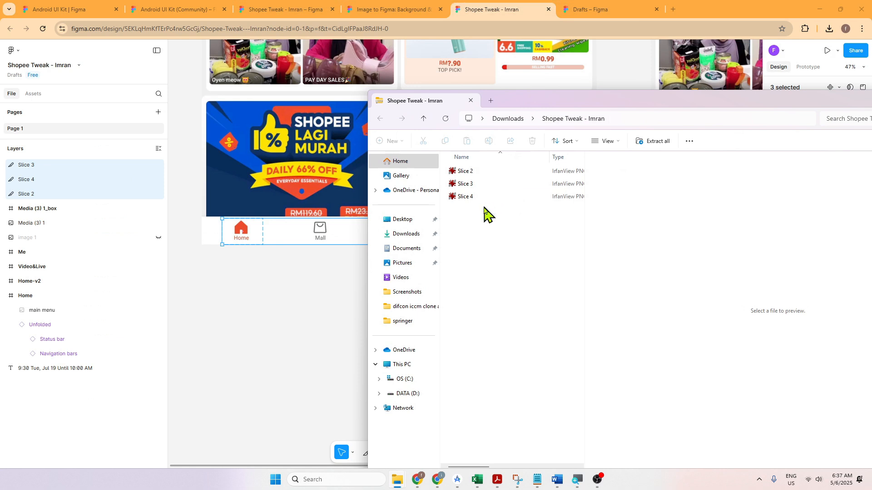
Step: Bring the Slice 2 Home icon image from the archive onto the canvas below the screenshot, at about X 112, Y 3470
left_click(473, 199)
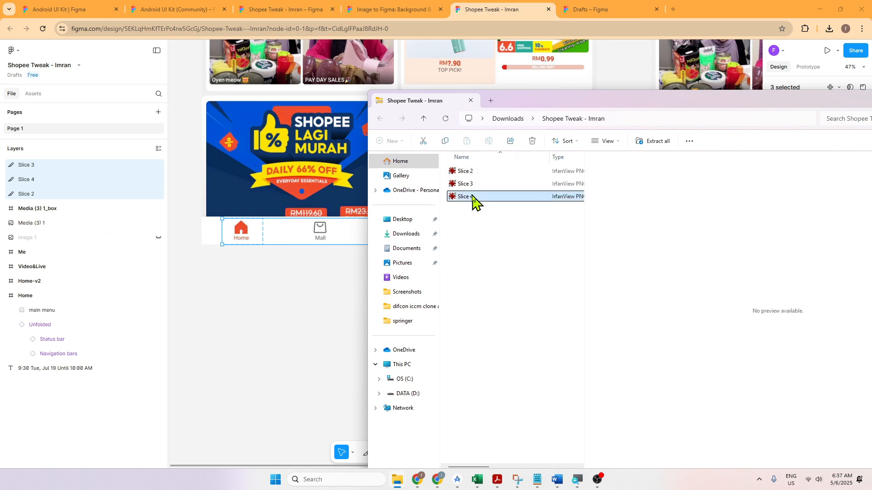
left_click(471, 174, "shift")
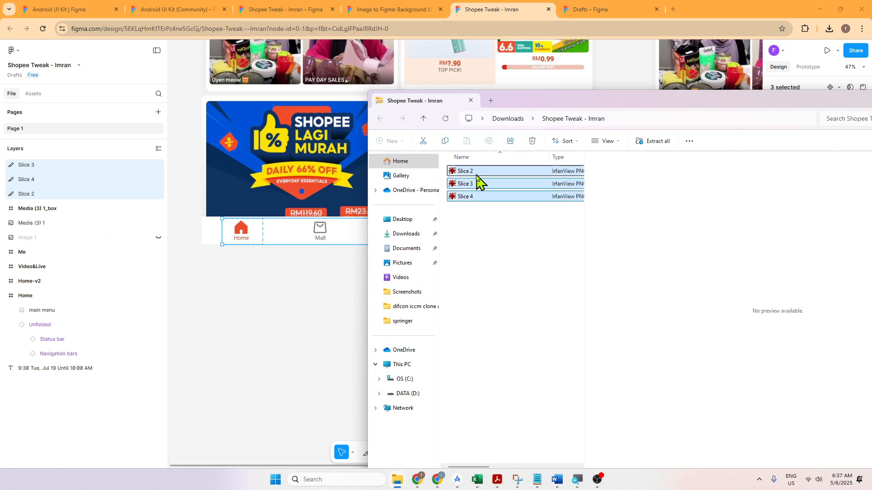
left_click_drag(473, 179, 278, 320)
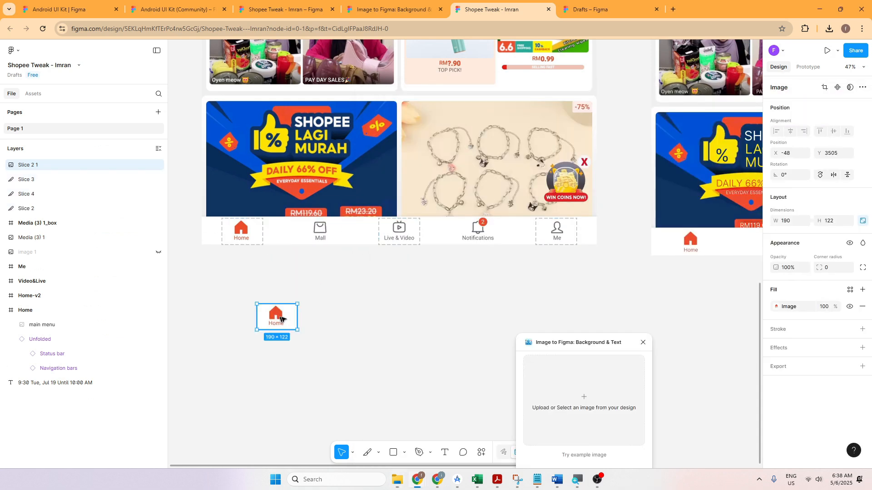
left_click_drag(375, 319, 303, 316)
left_click(379, 313)
left_click_drag(427, 321, 318, 320)
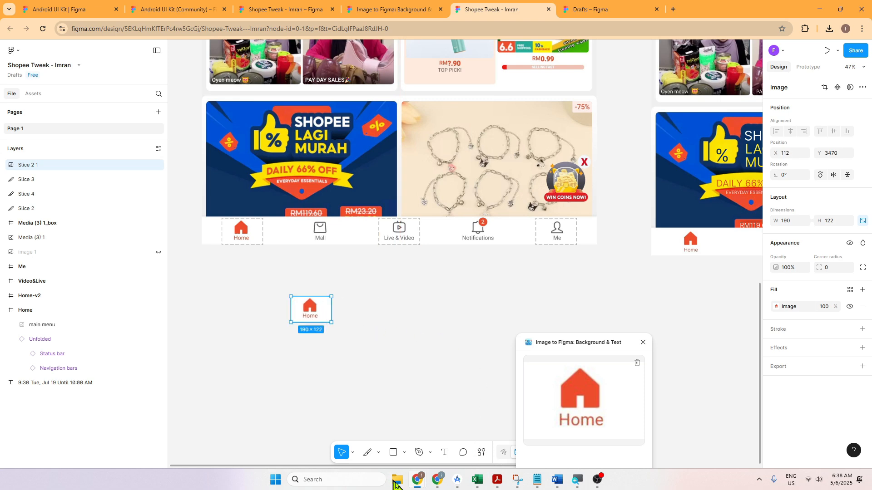
Step: Bring the Slice 3 Live & Video image from the archive to about X -247, Y 3443 and add the Slice 4 image below it
mouse_move(396, 482)
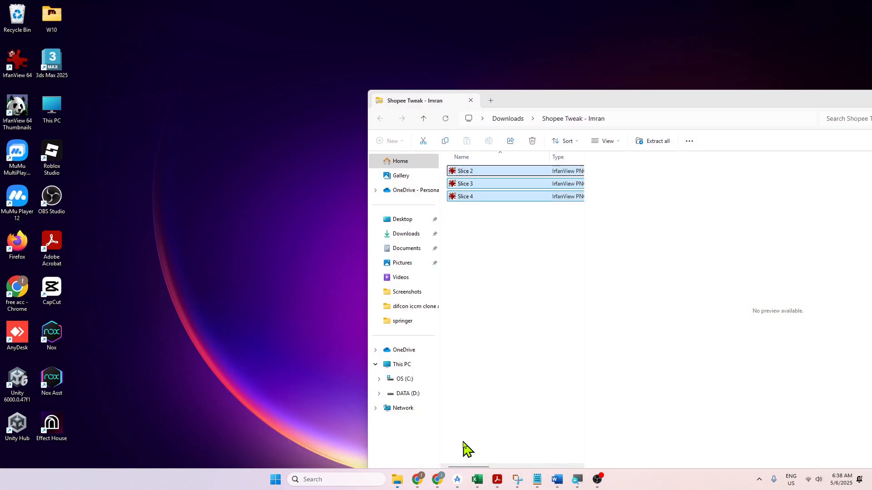
left_click(467, 447)
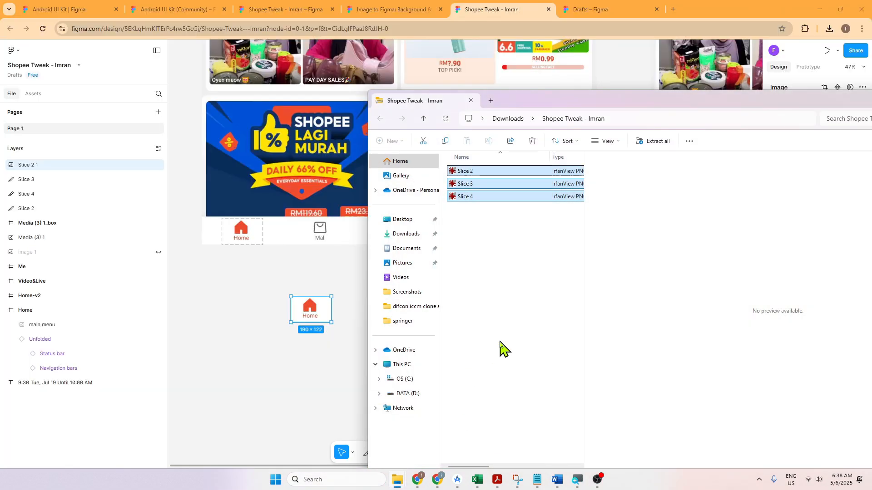
left_click(522, 263)
left_click(470, 184)
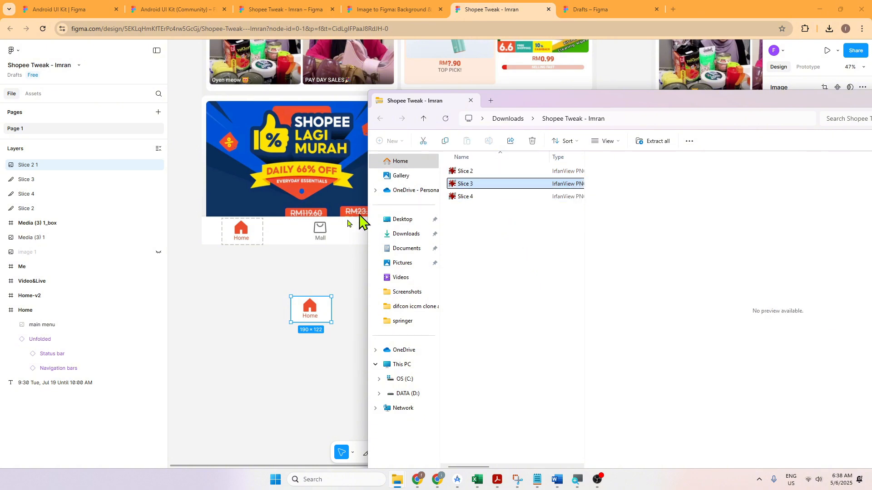
left_click_drag(359, 216, 234, 304)
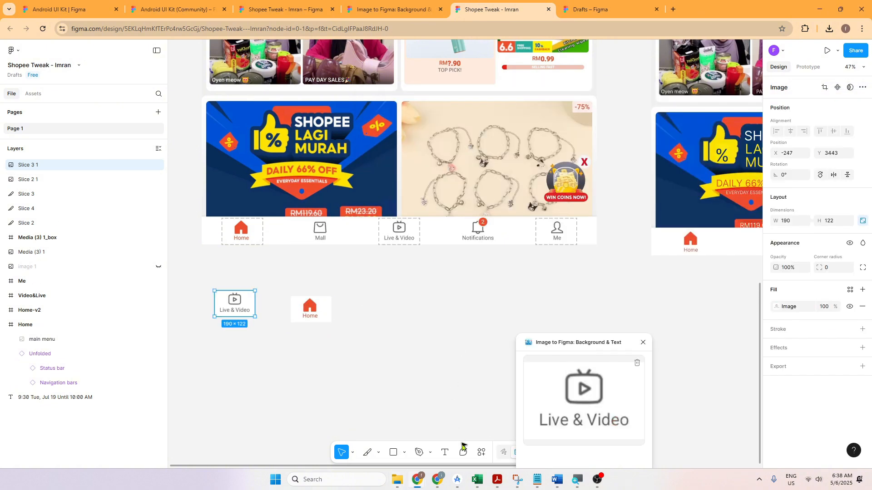
mouse_move(397, 483)
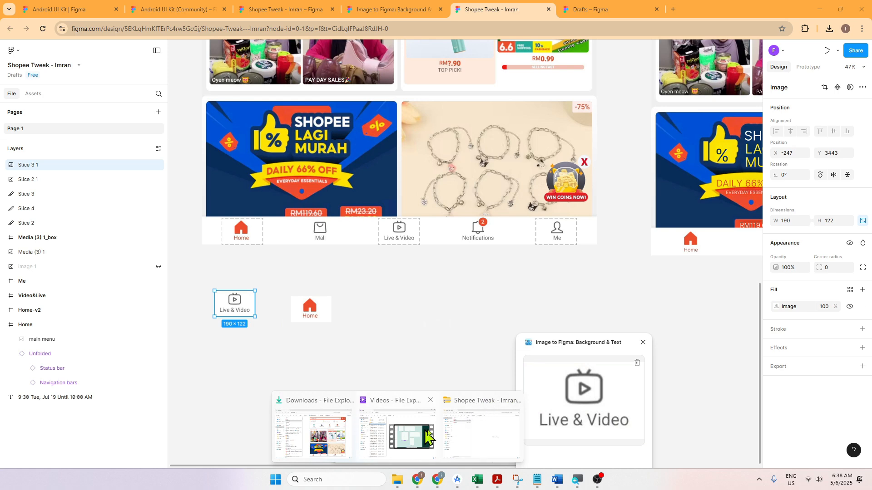
left_click(469, 418)
left_click_drag(470, 198, 267, 383)
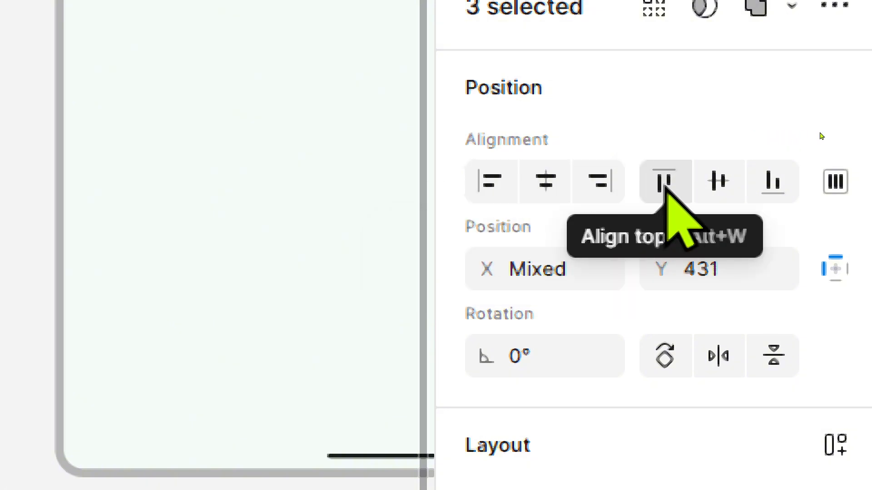
Step: Distribute the three navigation icons in the Home frame with equal horizontal spacing and shift the row slightly right
left_click(836, 181)
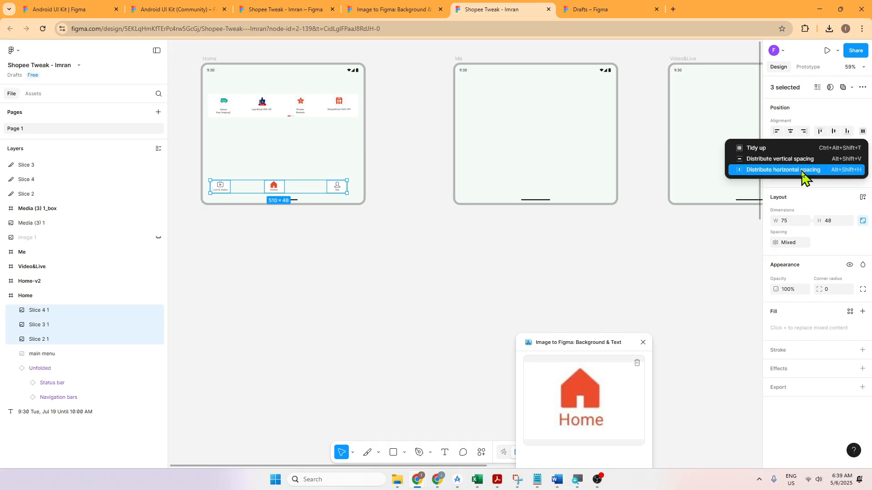
left_click(802, 171)
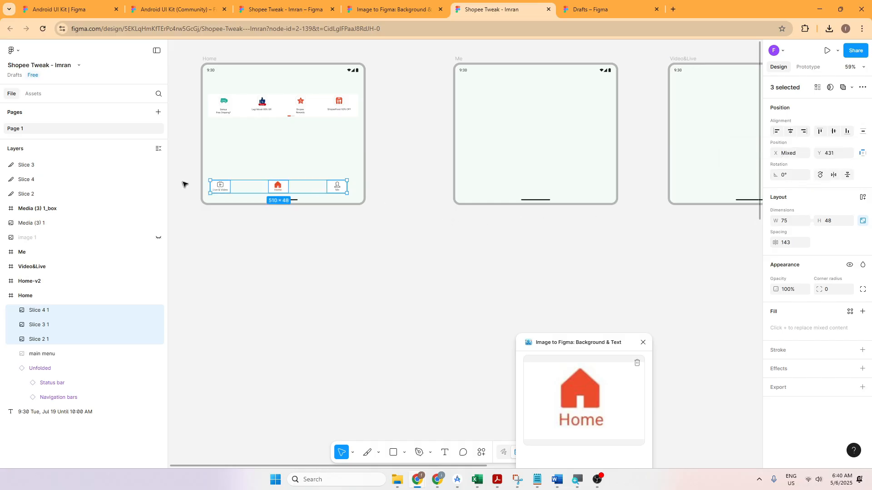
left_click_drag(278, 188, 282, 187)
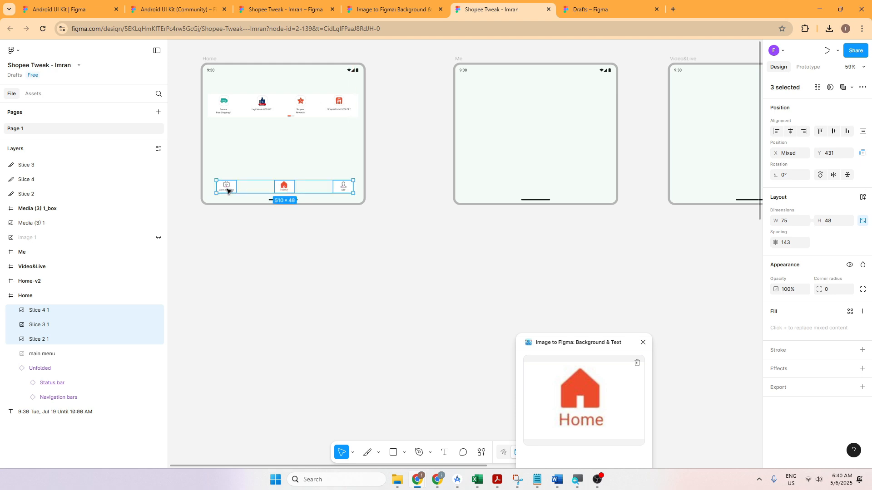
left_click(337, 229)
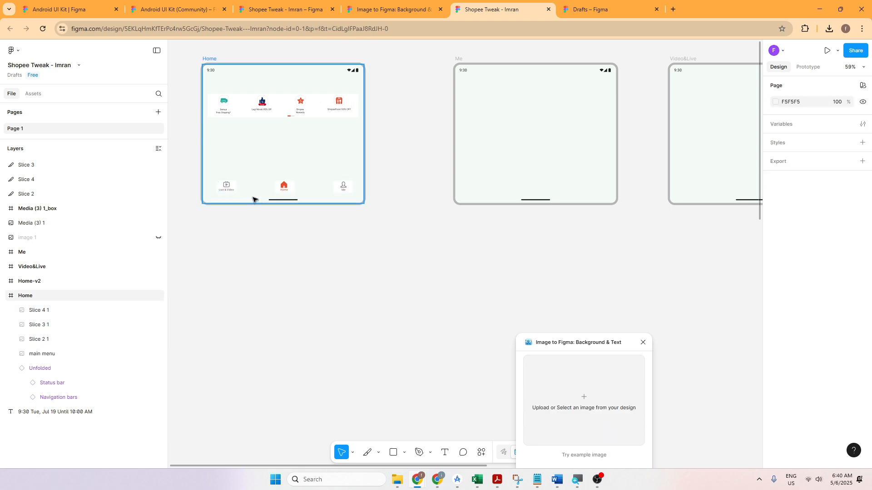
Step: Swap the first two navigation icons in the Home frame, placing Live & Video at about X 279 and Home at about X 63, Y 431
left_click(291, 189)
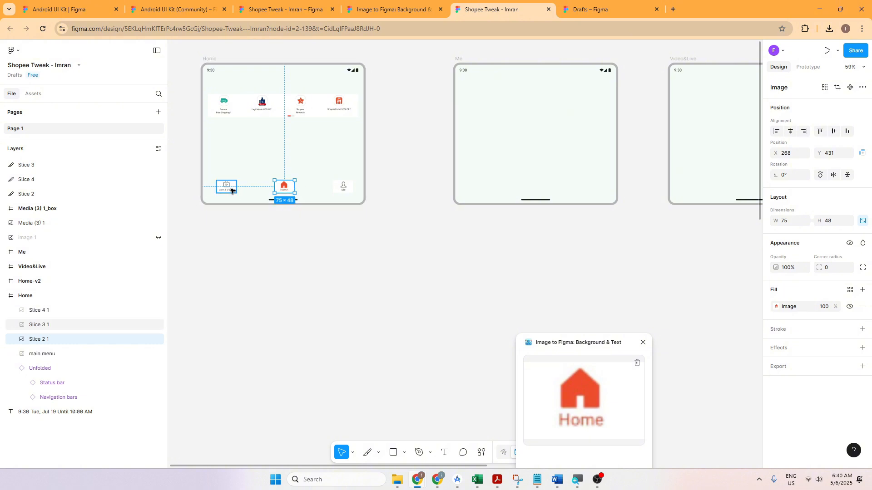
scroll(340, 235, "up", 5)
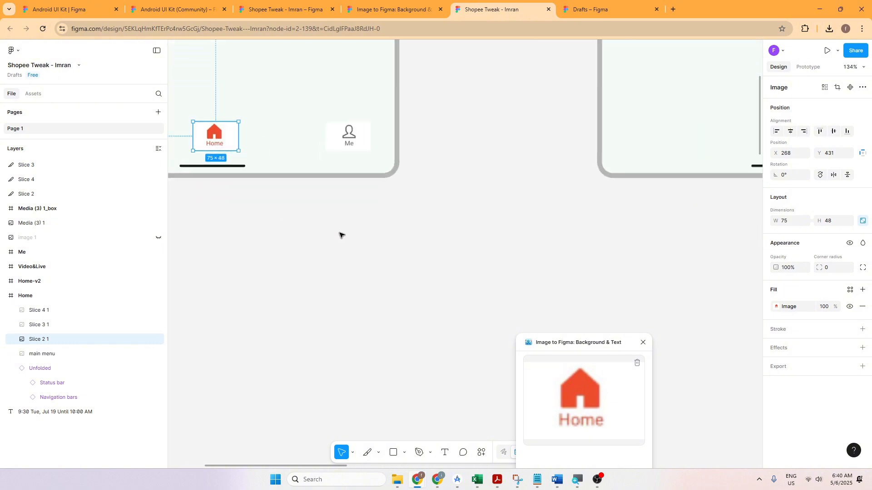
left_click_drag(326, 233, 444, 386)
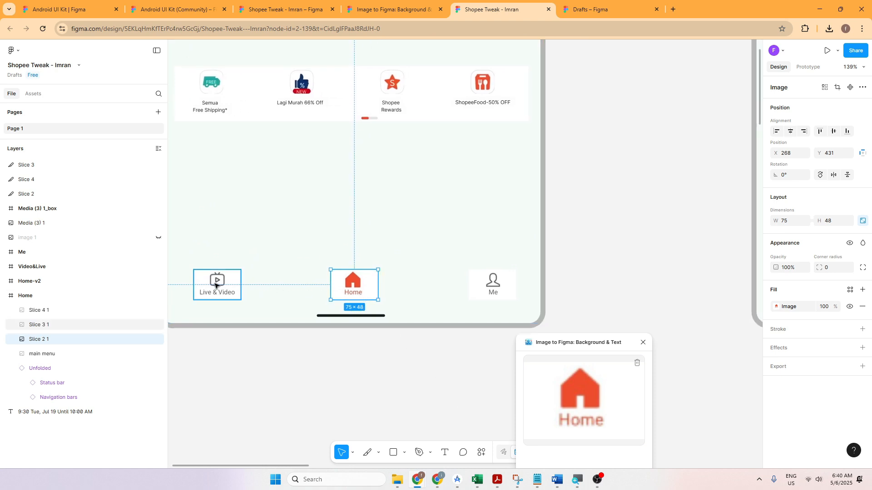
scroll(629, 210, "left", 5)
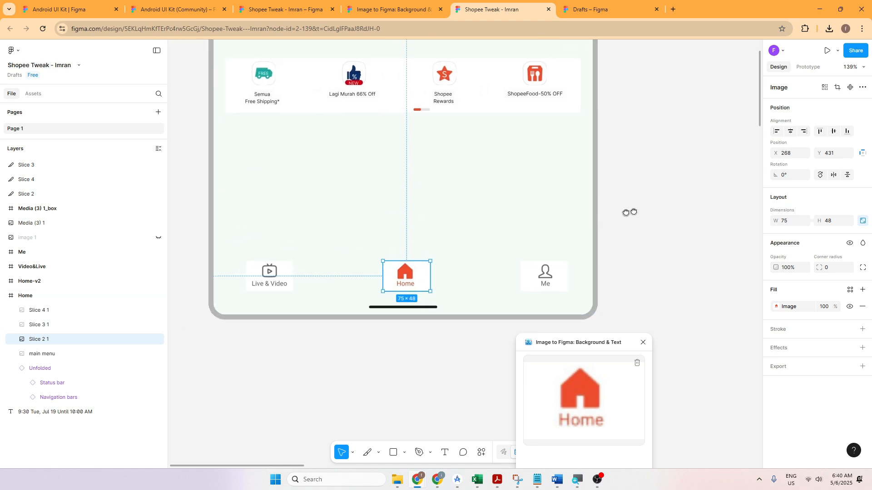
left_click(410, 244)
left_click_drag(331, 273, 261, 305)
left_click(262, 326)
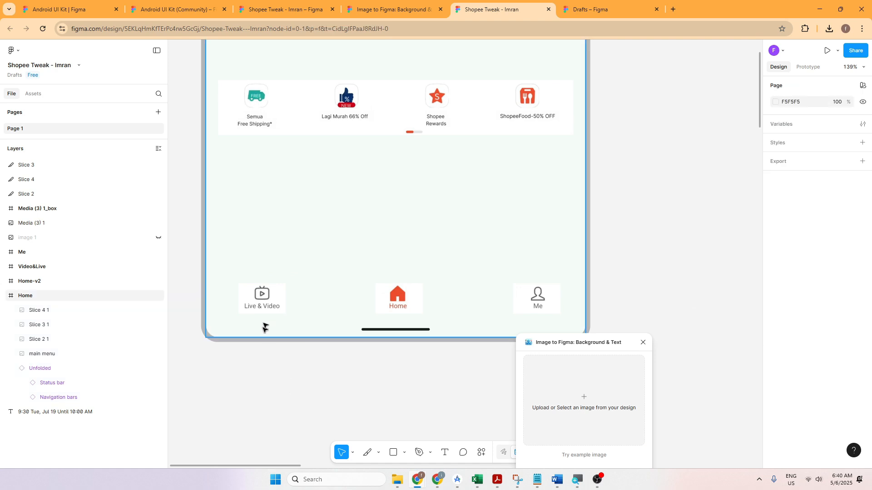
left_click(266, 310)
left_click(381, 312)
mouse_move(403, 306)
left_mouse_down()
mouse_move(324, 312)
mouse_move(398, 307)
left_mouse_up()
left_click(274, 308)
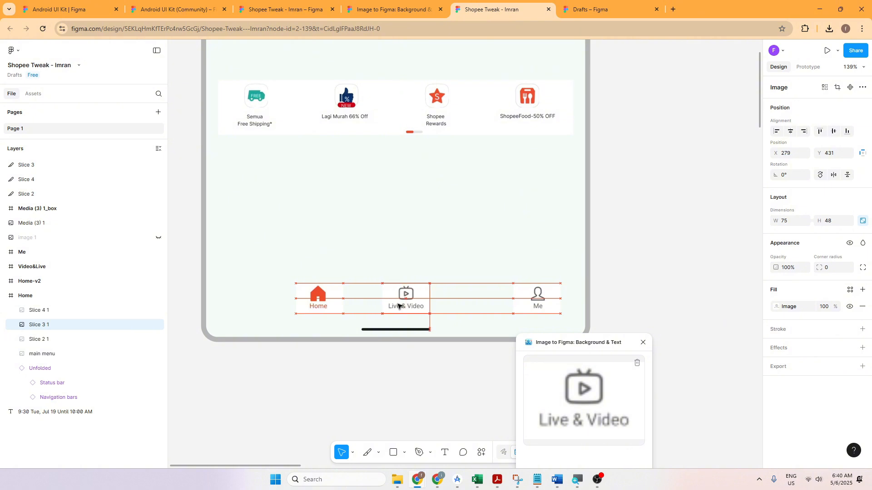
left_click_drag(323, 305, 275, 309)
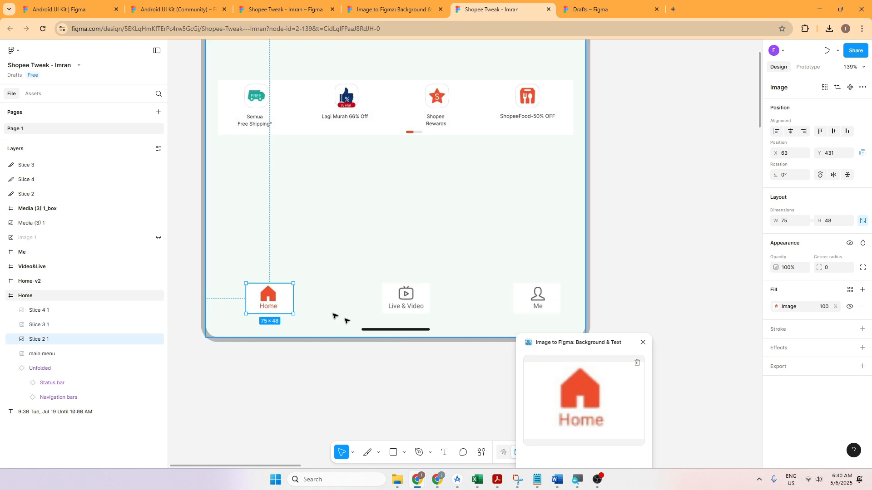
Step: Examine the Home frame with its navigation icons alongside the neighbouring Me frame
scroll(619, 253, "down", 4)
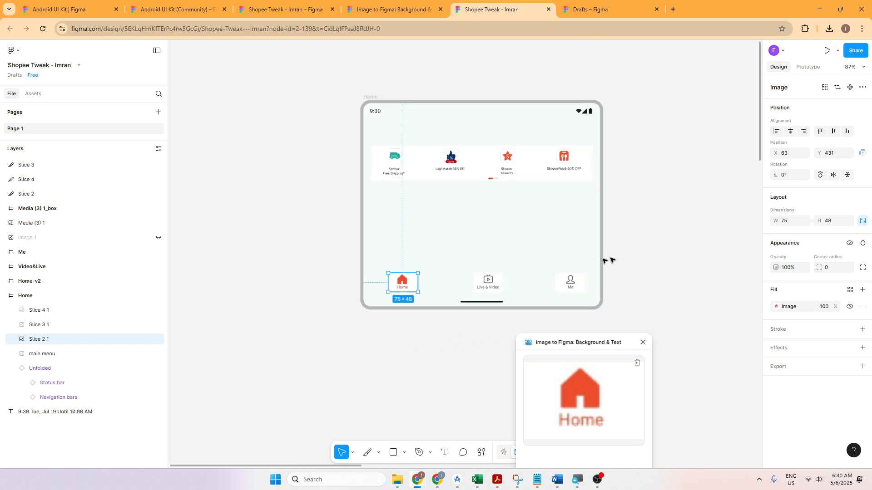
left_click_drag(646, 251, 347, 276)
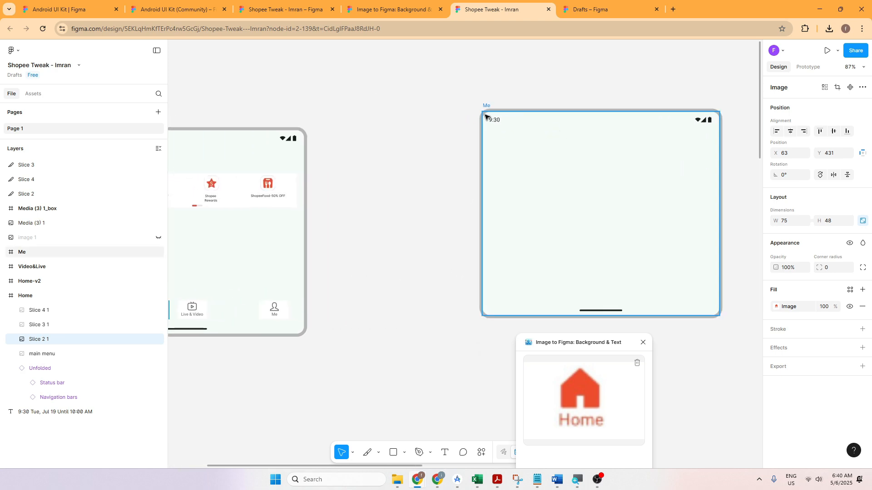
left_click_drag(458, 162, 177, 252)
left_click_drag(521, 171, 729, 93)
left_click_drag(352, 200, 617, 186)
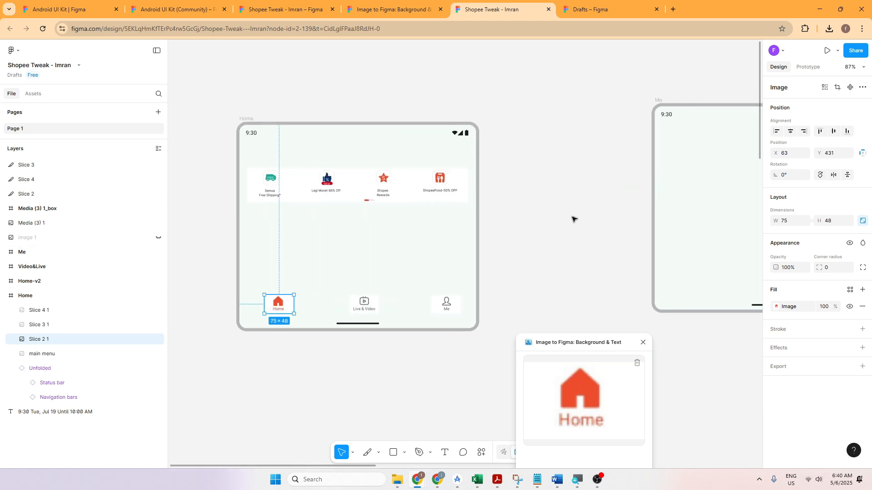
scroll(574, 219, "down", 2)
left_click_drag(542, 250, 413, 252)
scroll(418, 252, "down", 2)
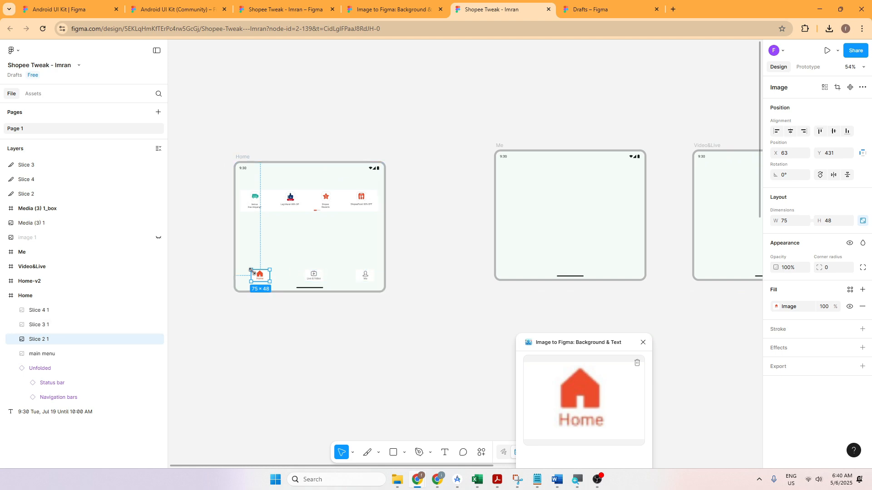
Step: Show the prototype settings for the Live & Video icon in the Home frame
left_click(806, 68)
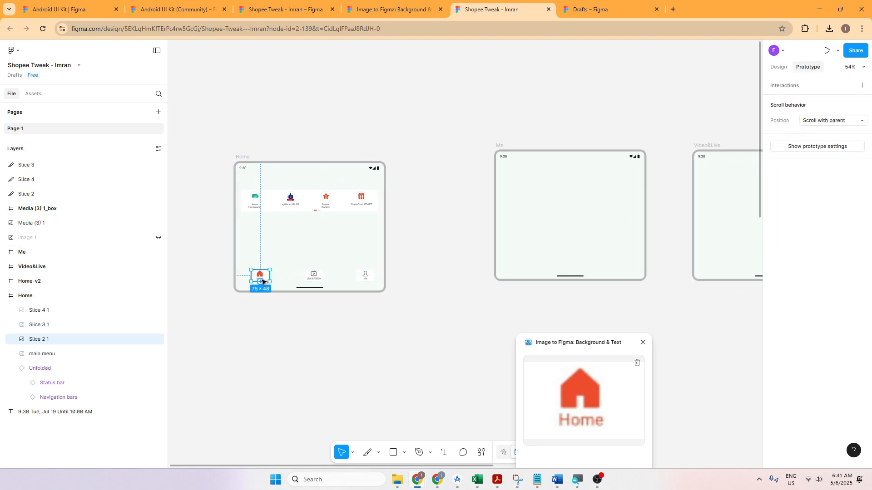
left_click(316, 282)
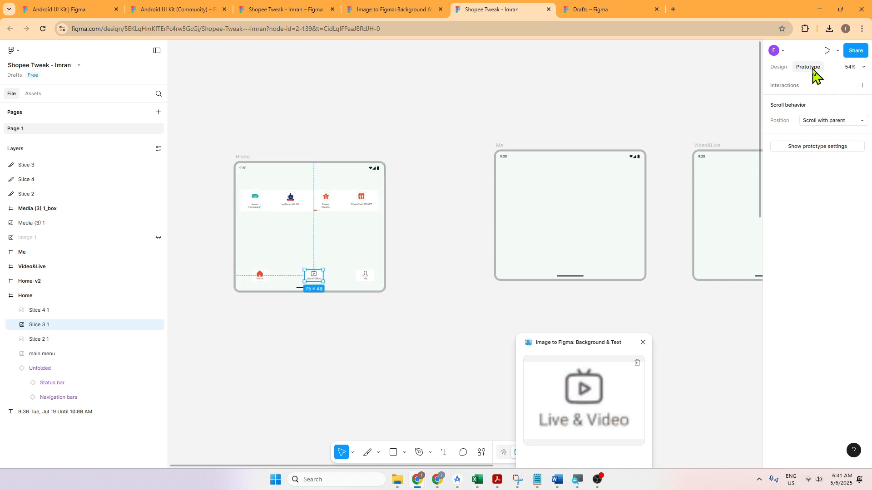
key("shift+0")
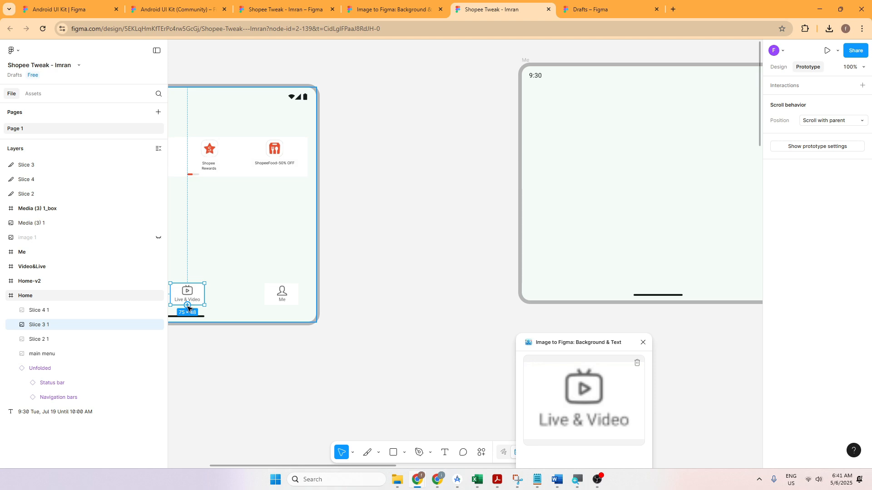
left_click_drag(188, 306, 246, 312)
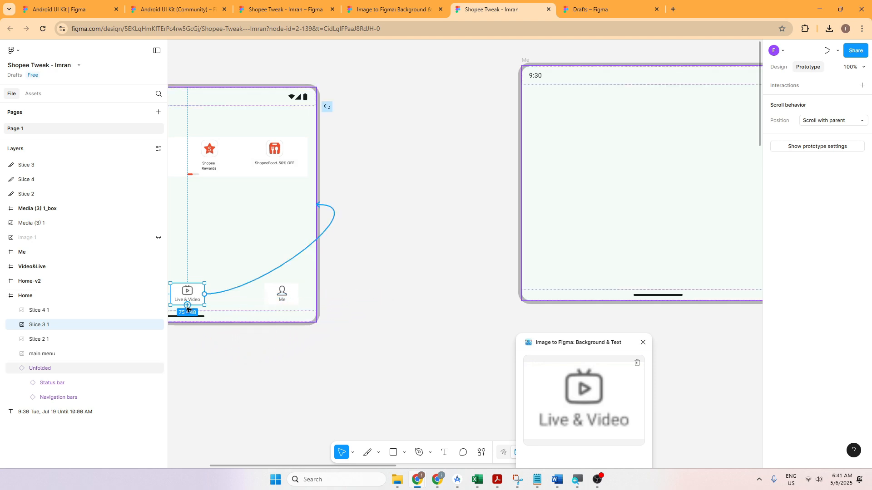
left_click_drag(188, 308, 589, 221)
left_click_drag(572, 257, 438, 281)
scroll(437, 282, "down", 2)
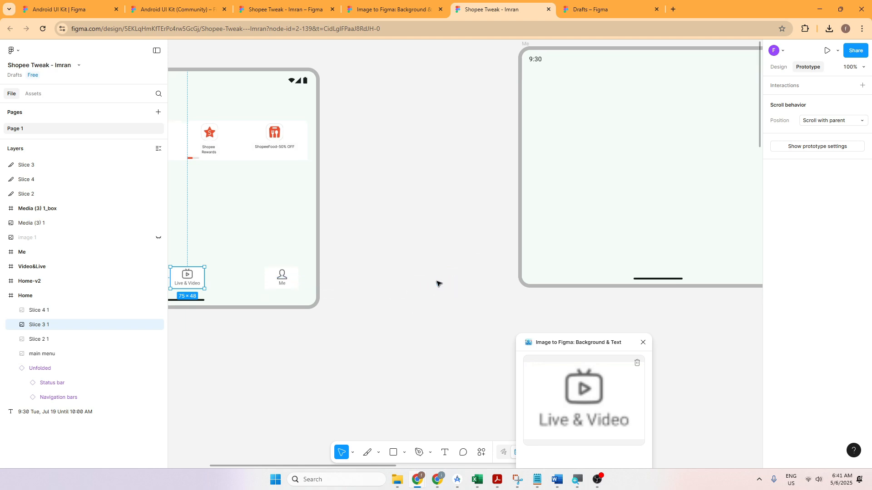
right_click(436, 283)
key("Escape")
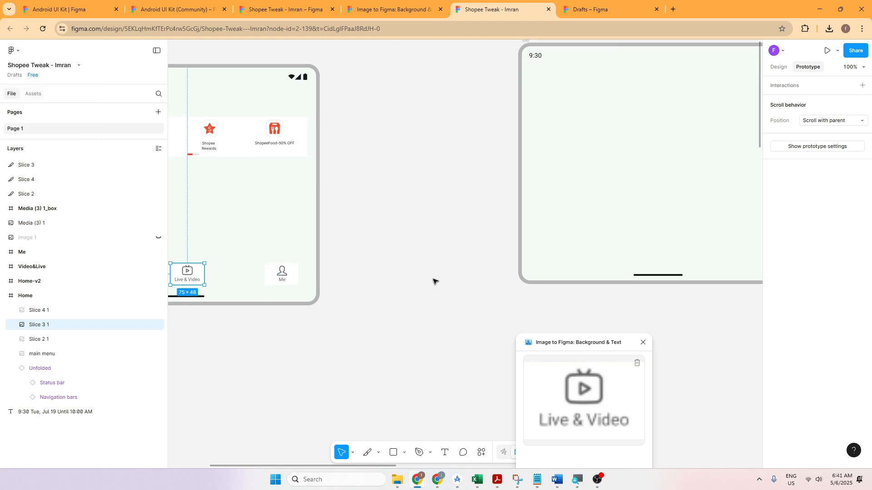
Step: Link the Home frame's Live & Video icon to the Video&Live frame and its Me icon to the Me frame, both navigating on click
scroll(434, 280, "down", 5)
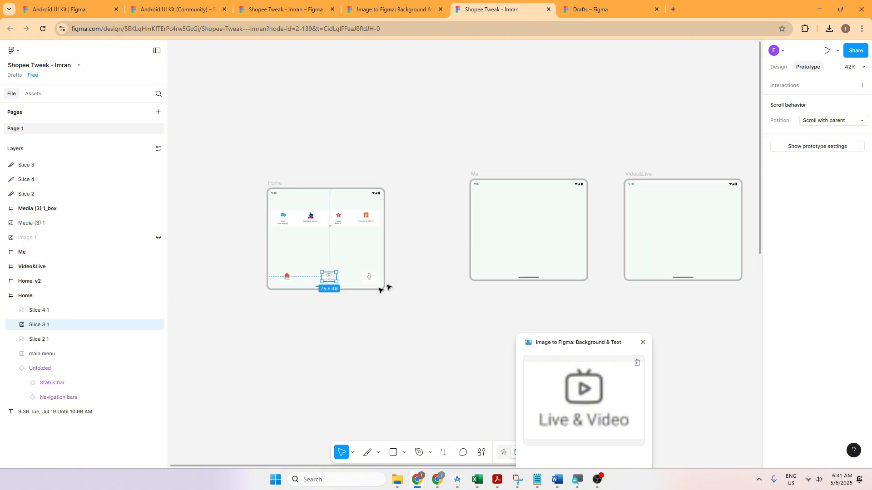
left_click_drag(336, 278, 665, 213)
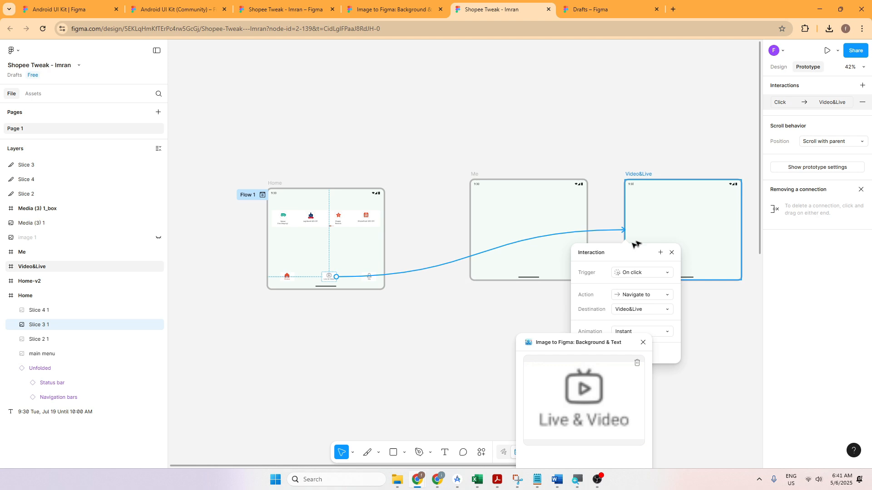
left_click(369, 281)
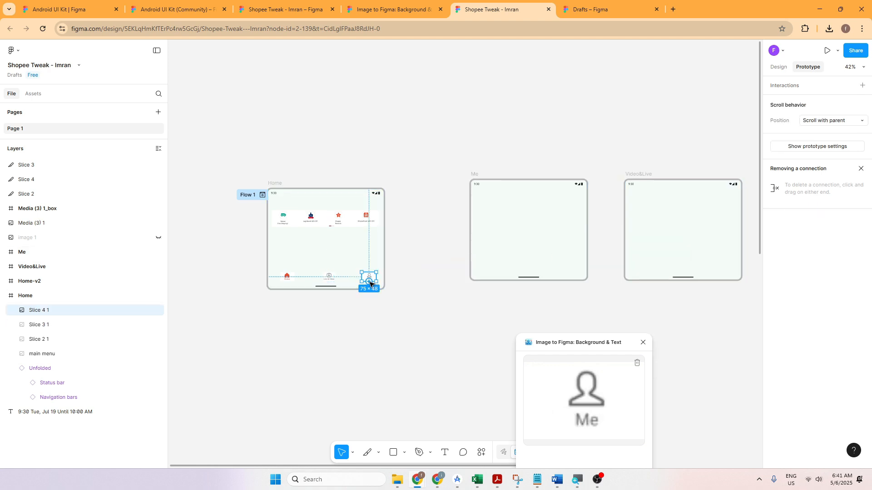
left_click_drag(369, 282, 510, 282)
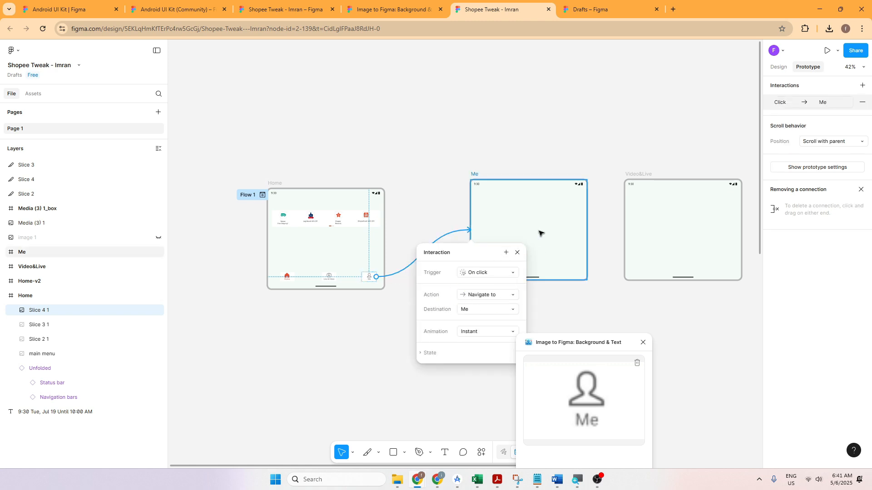
left_click(381, 333)
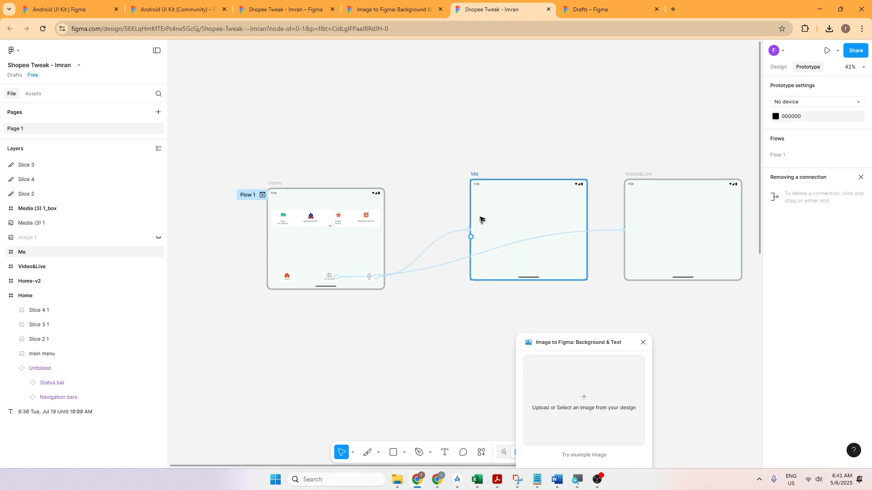
Step: Move the Me frame above the row of frames and check the links of the Live & Video and Me icons
left_click_drag(480, 220, 464, 160)
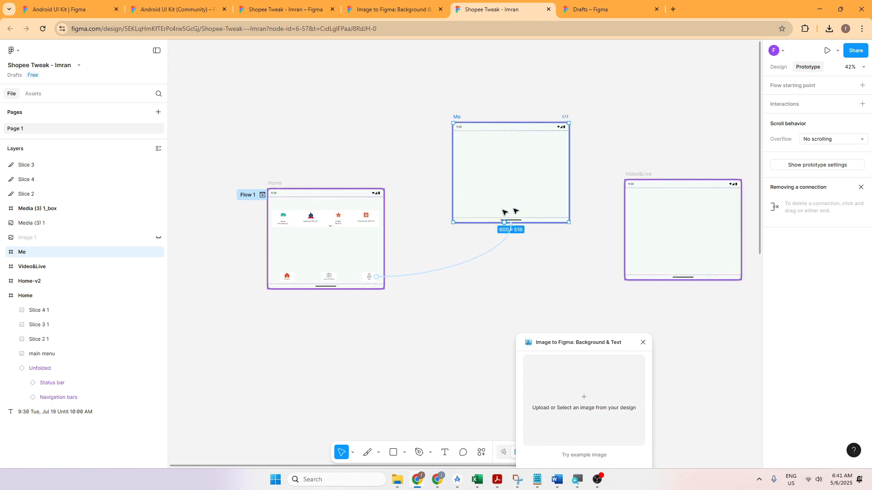
left_click(328, 282)
left_click(483, 181)
left_click(325, 279)
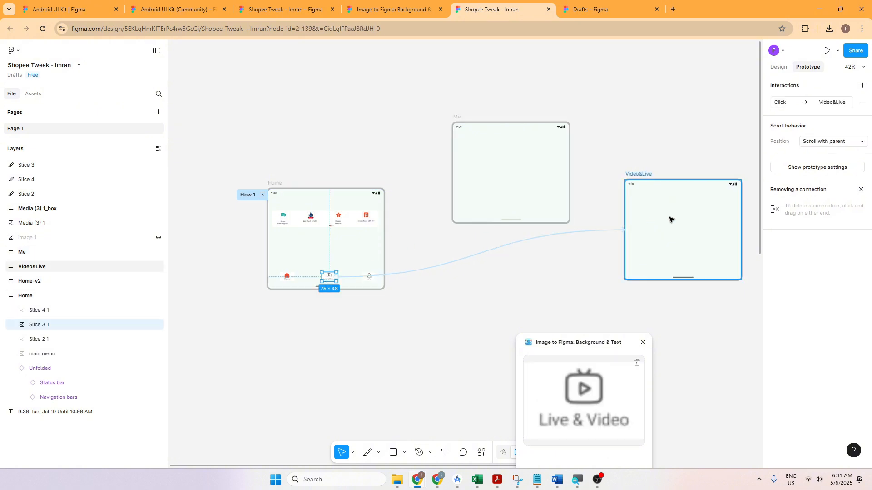
left_click(369, 277)
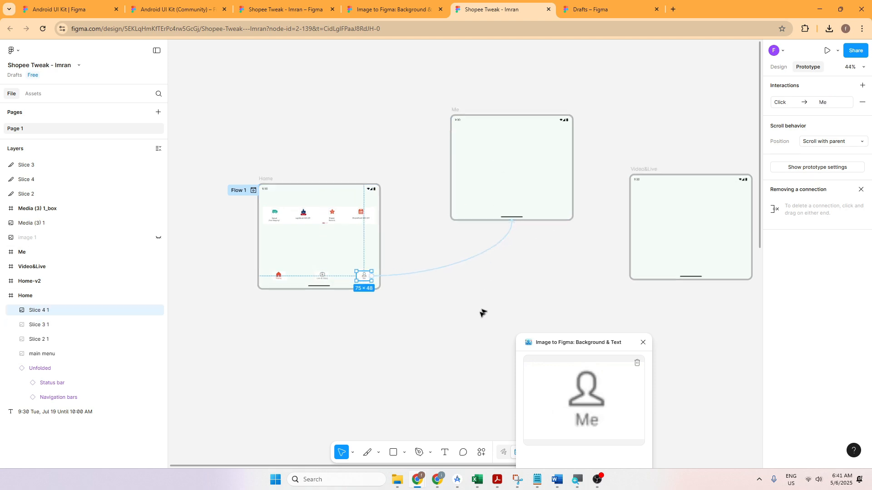
Step: Link the Home icon in the Home frame to the Home-v2 frame with an on-click navigation
scroll(476, 318, "up", 2)
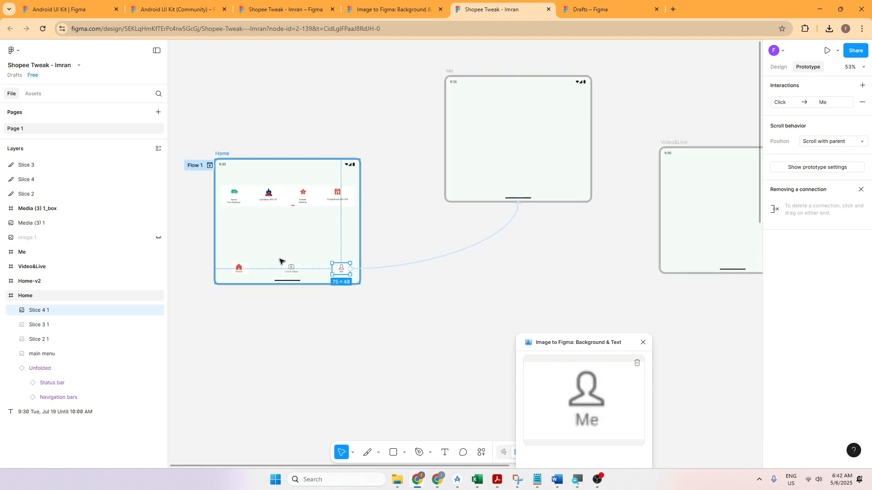
left_click(240, 270)
scroll(539, 264, "down", 1)
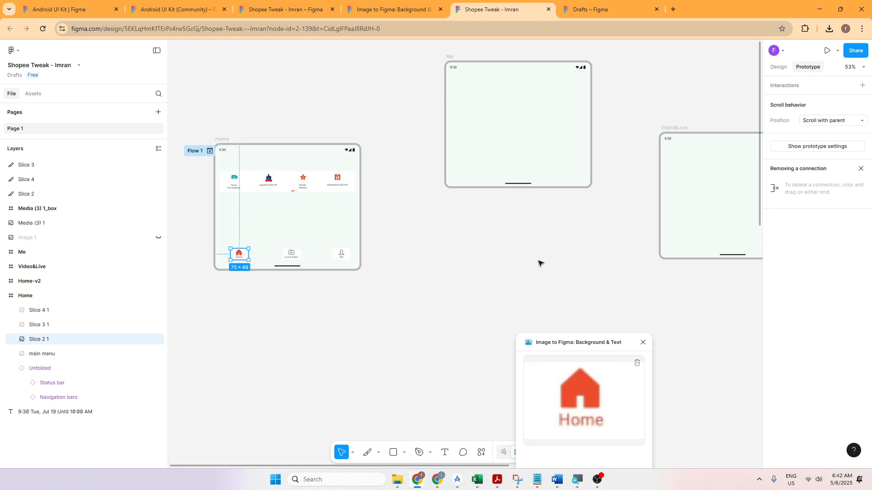
scroll(537, 261, "down", 5)
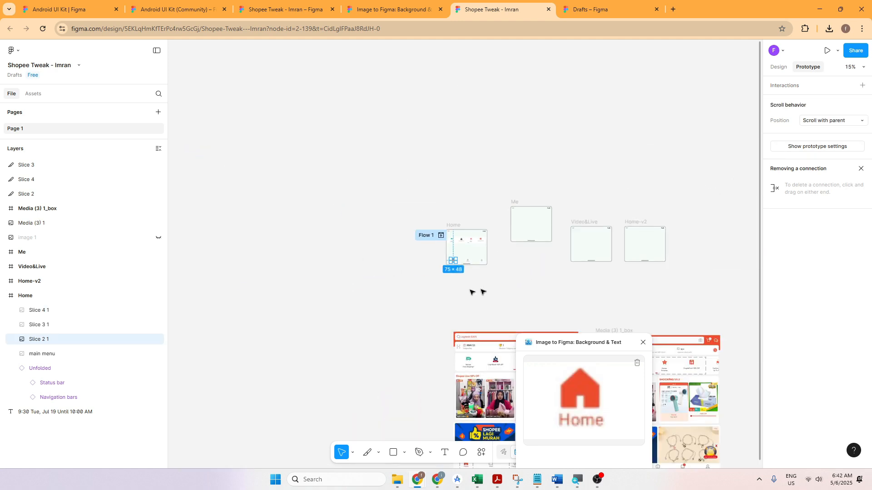
scroll(448, 265, "up", 2)
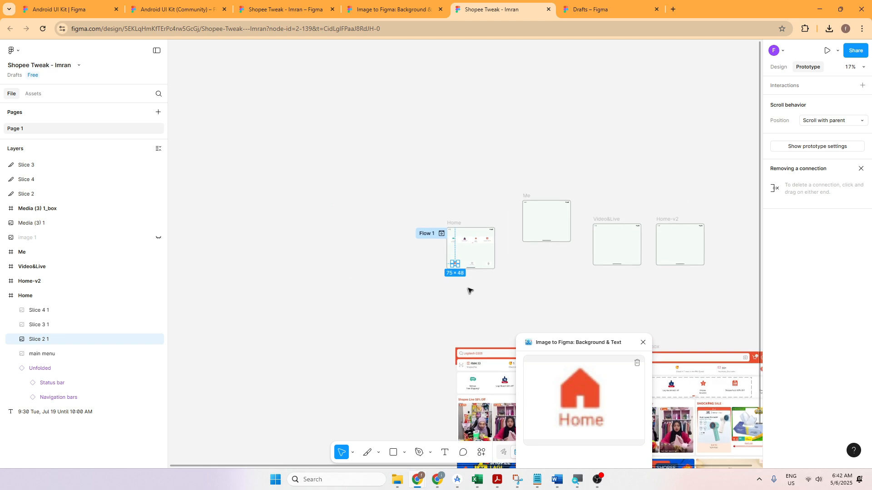
scroll(443, 284, "up", 1)
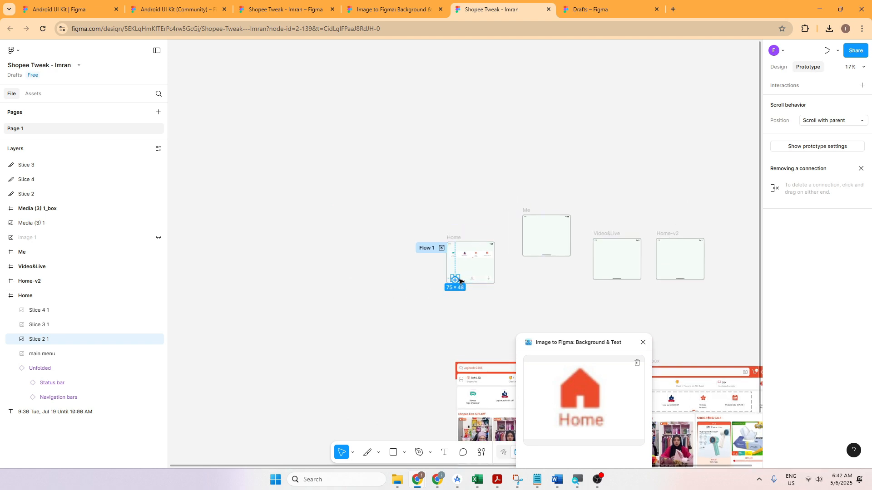
left_click_drag(456, 281, 679, 280)
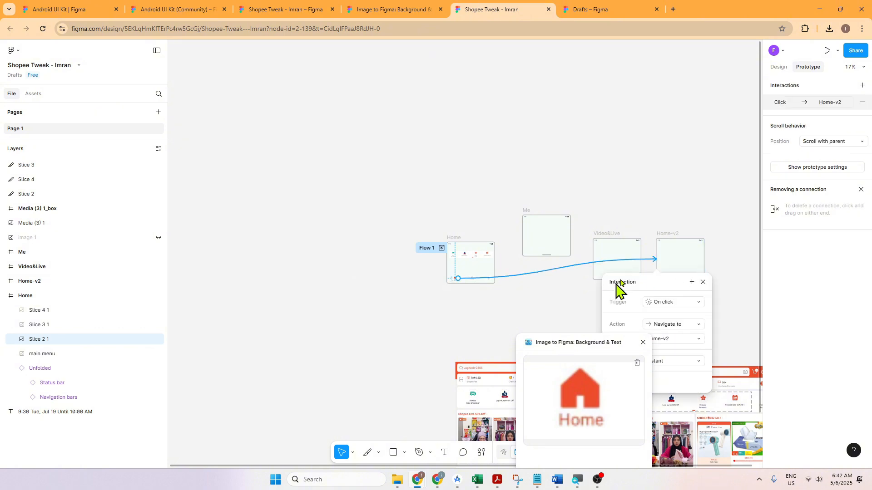
left_click(605, 203)
Step: Add a text box of about 265 × 131 containing "Me" in the middle of the Me frame
scroll(596, 212, "up", 5)
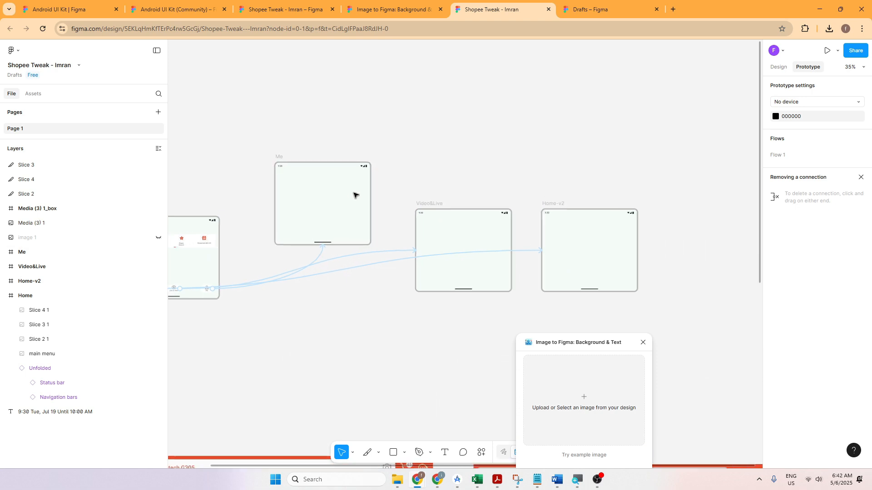
scroll(396, 195, "up", 5)
scroll(394, 203, "down", 1)
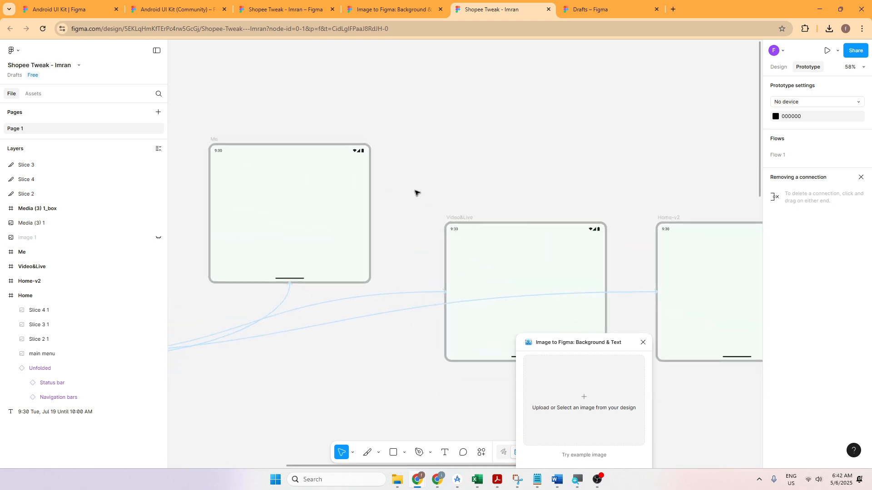
left_click_drag(427, 191, 488, 188)
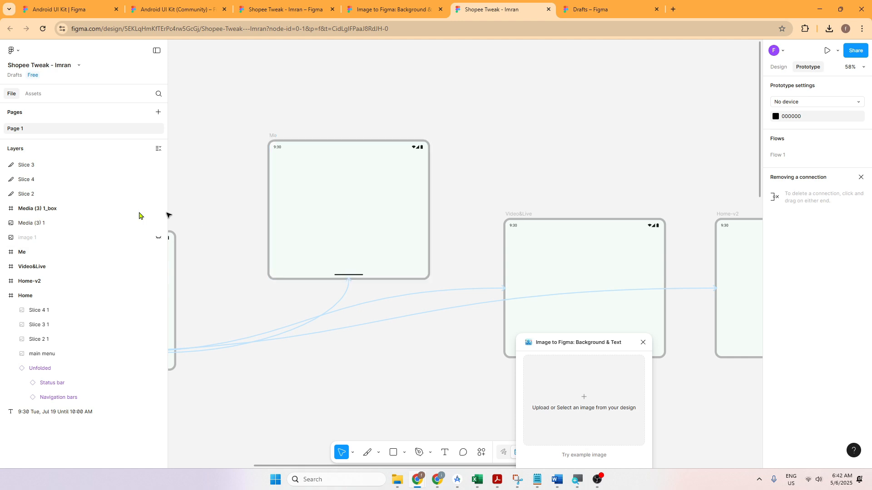
left_click(445, 453)
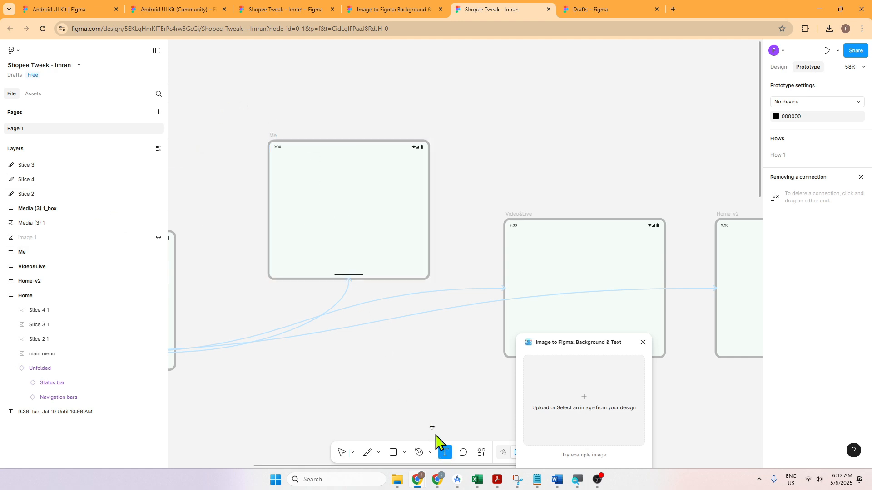
left_click_drag(305, 185, 375, 220)
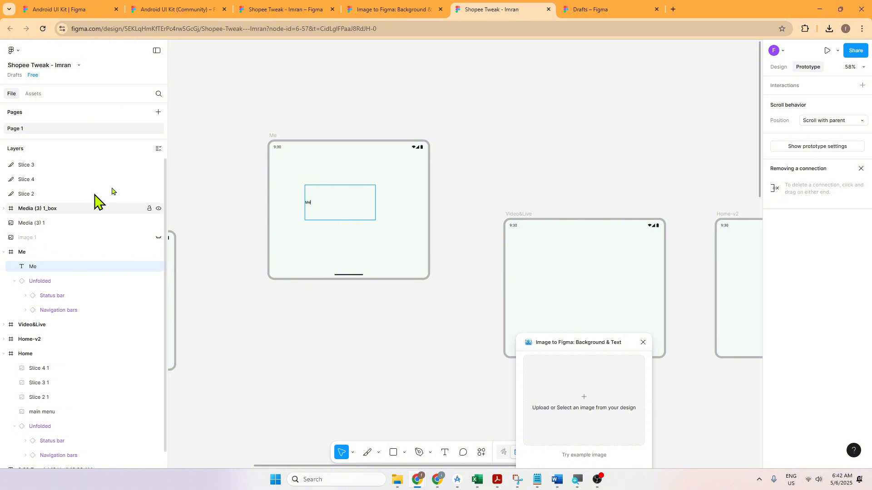
Step: Apply the M3/display/large text style to the "Me" text in the Me frame
scroll(271, 279, "up", 1)
scroll(271, 279, "up", 5)
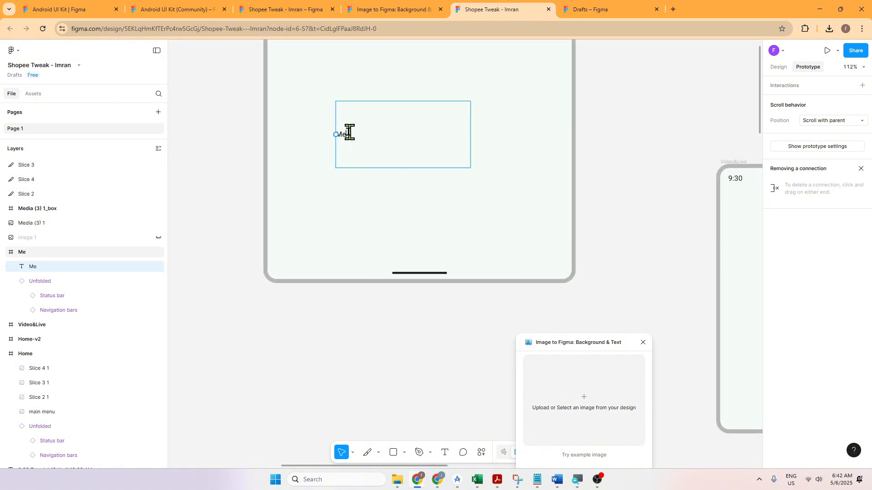
double_click(347, 133)
scroll(352, 211, "up", 5)
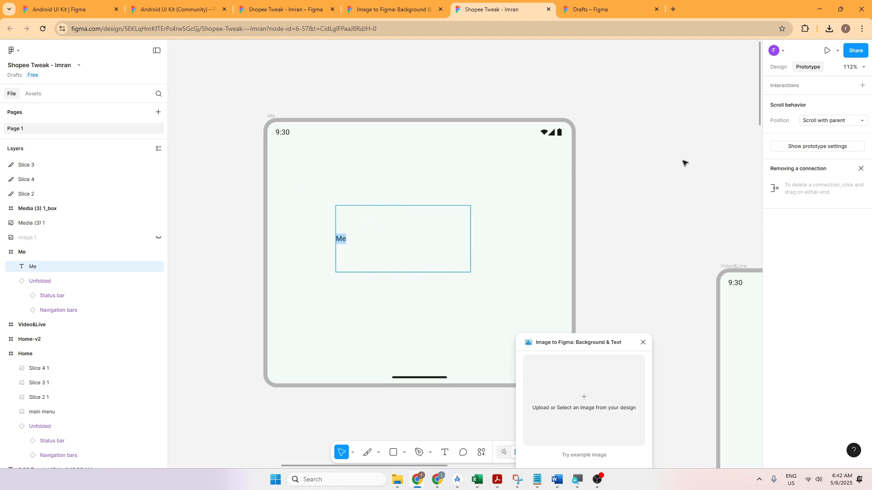
key("Escape")
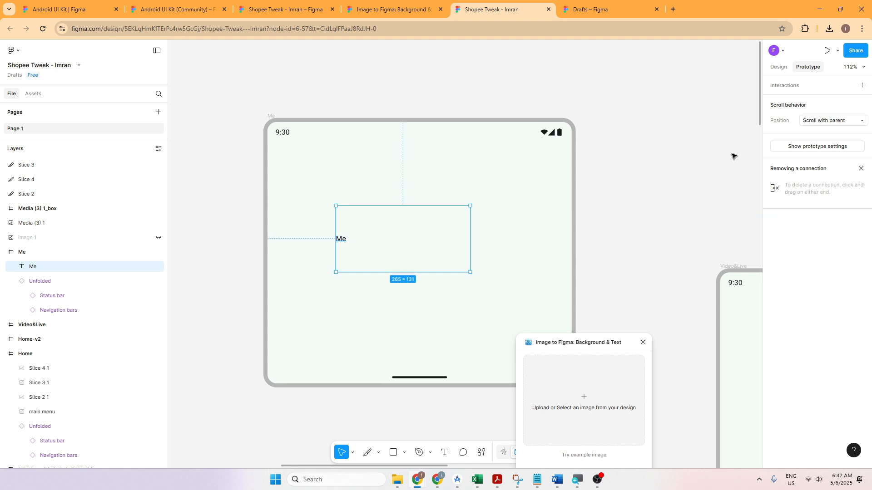
left_click(778, 67)
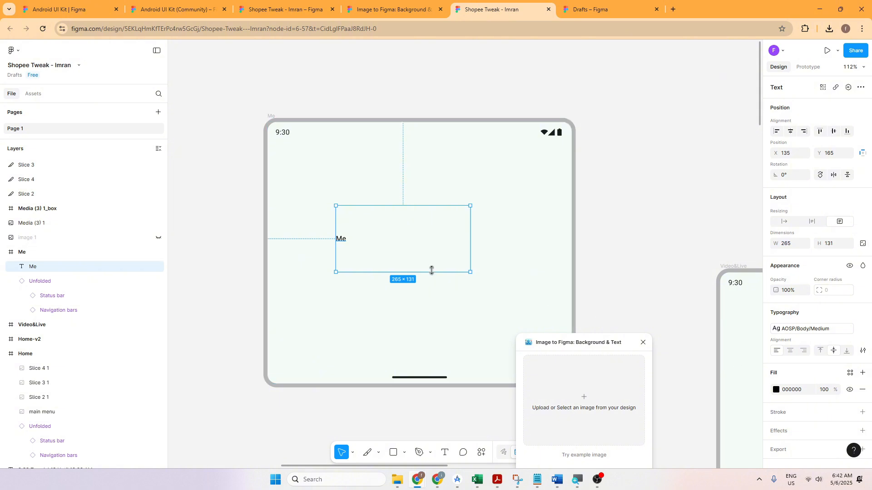
left_click(379, 245)
left_click(341, 241)
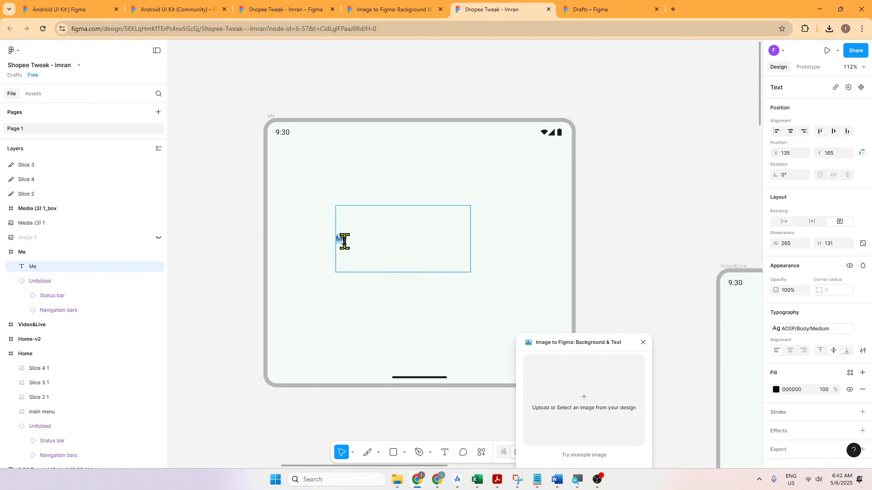
double_click(342, 239)
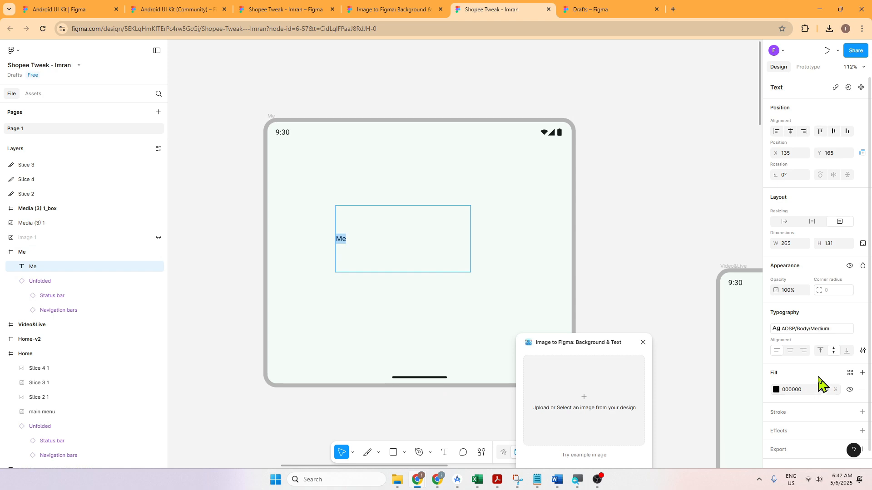
left_click(793, 327)
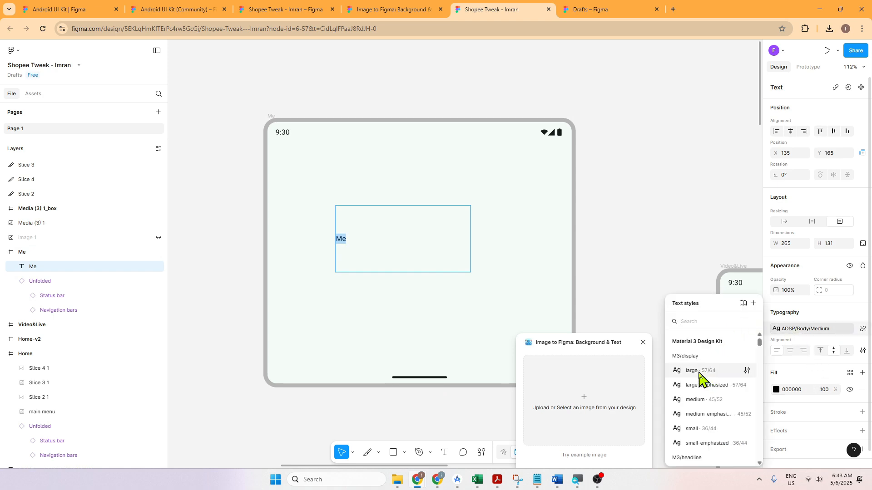
key("Escape")
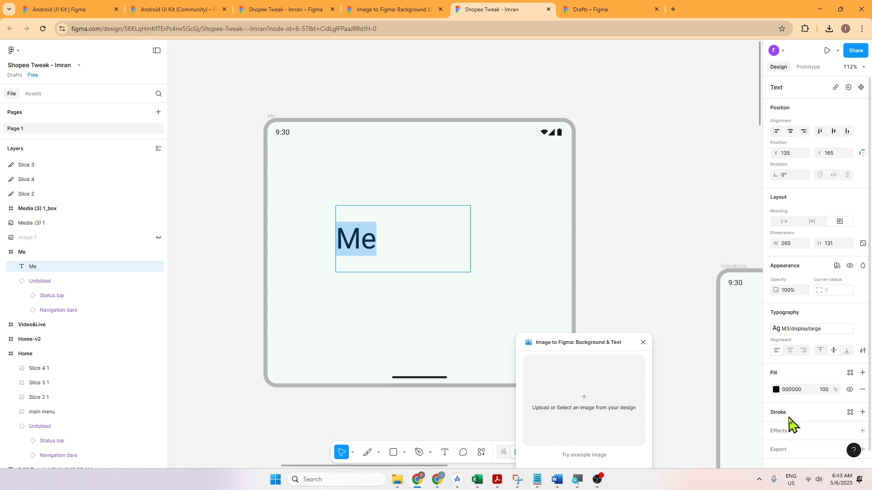
scroll(790, 422, "down", 1)
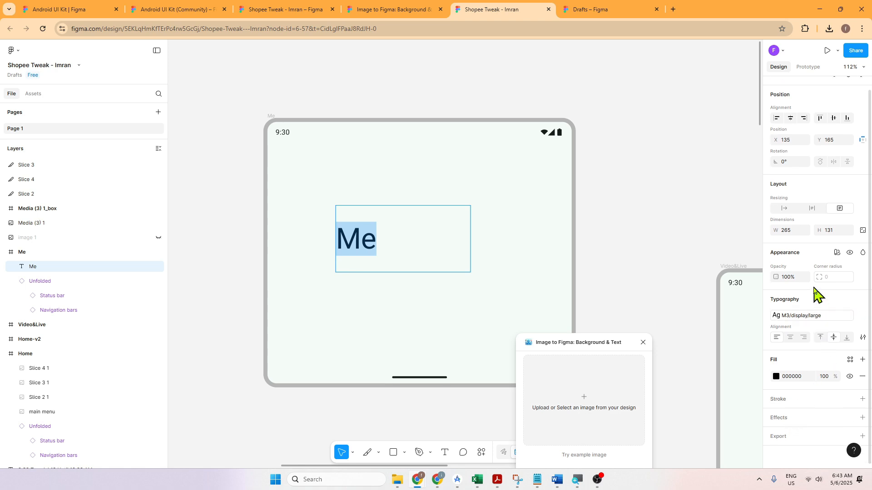
Step: Search the text styles for "roboto" and check the typography settings of the "Me" text
left_click(810, 316)
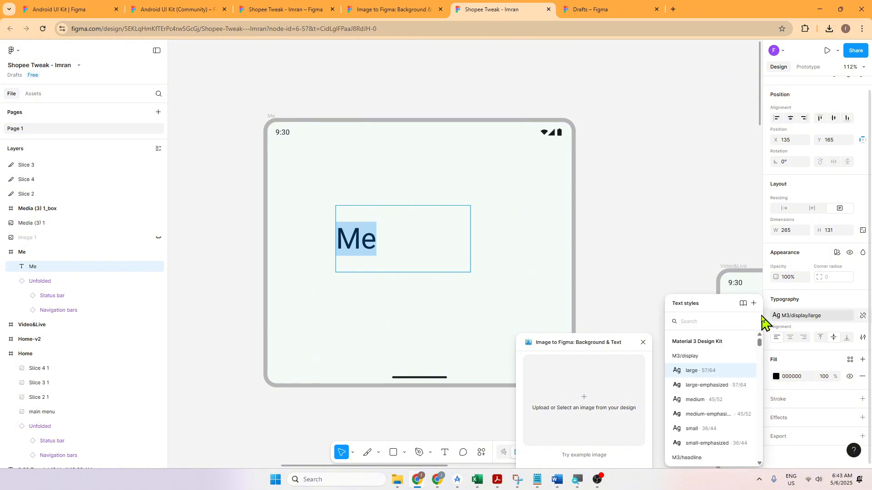
type("roboto")
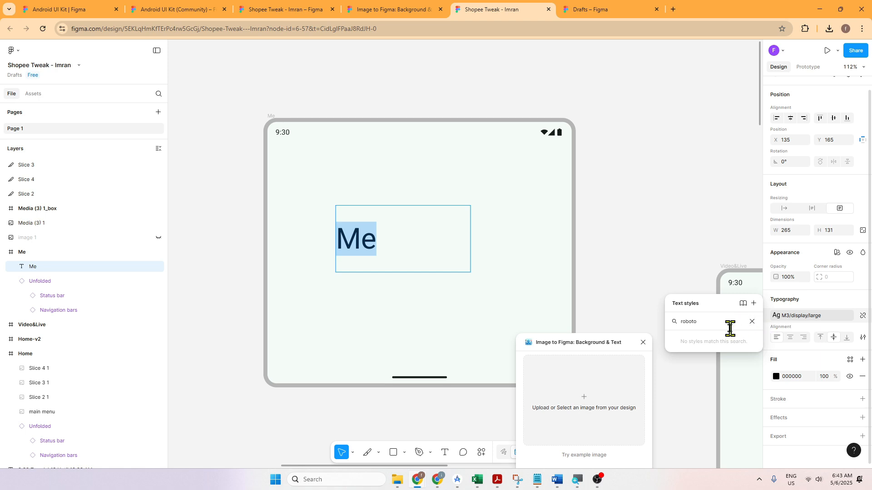
key("Escape")
left_click(693, 262)
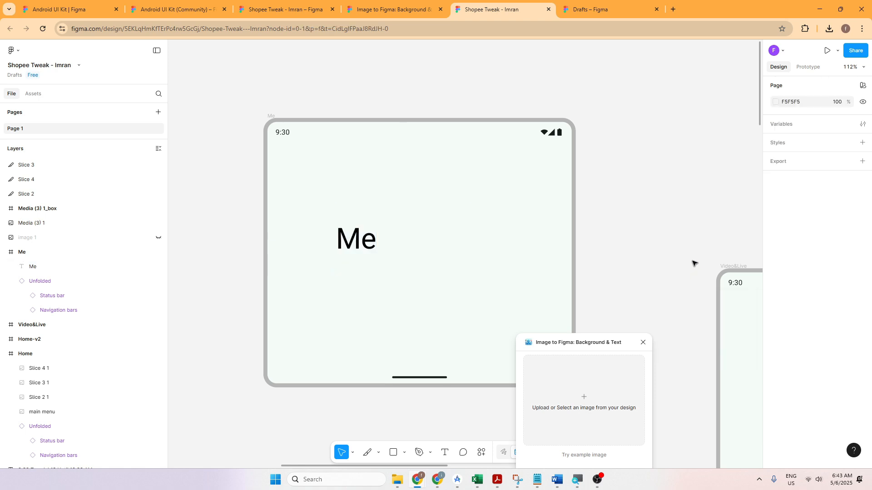
left_click(368, 243)
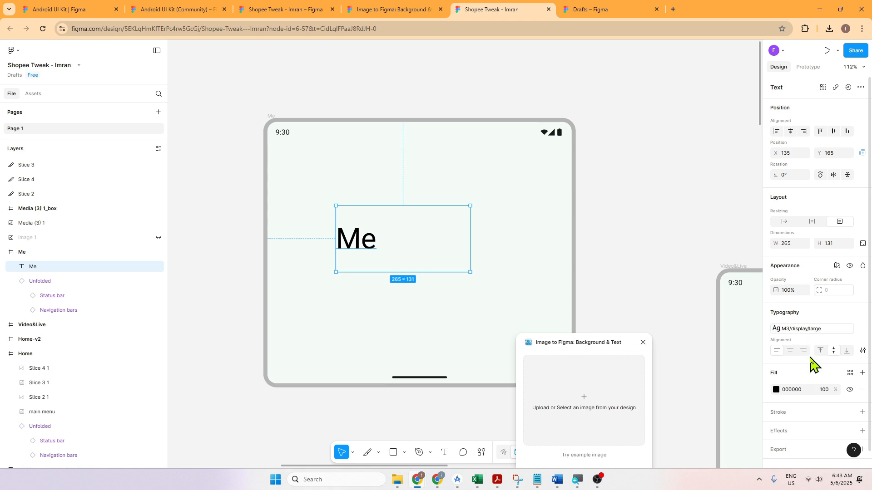
scroll(828, 390, "down", 1)
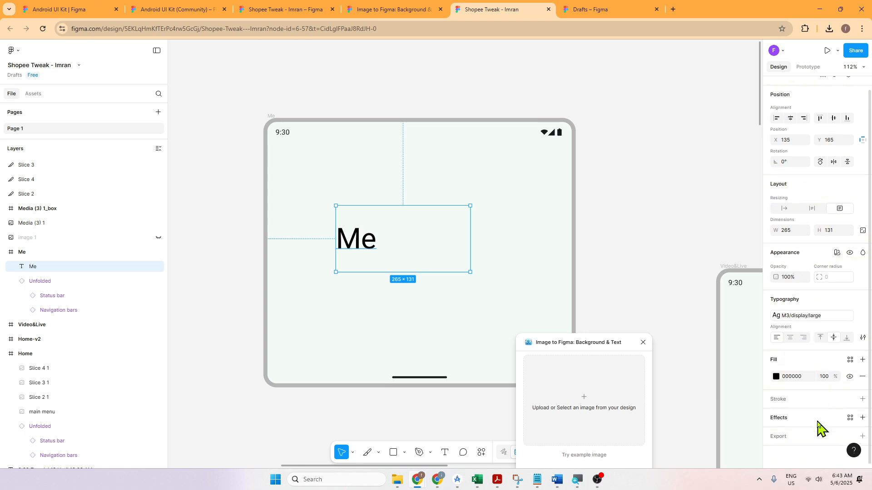
left_click(479, 268)
left_click(366, 245)
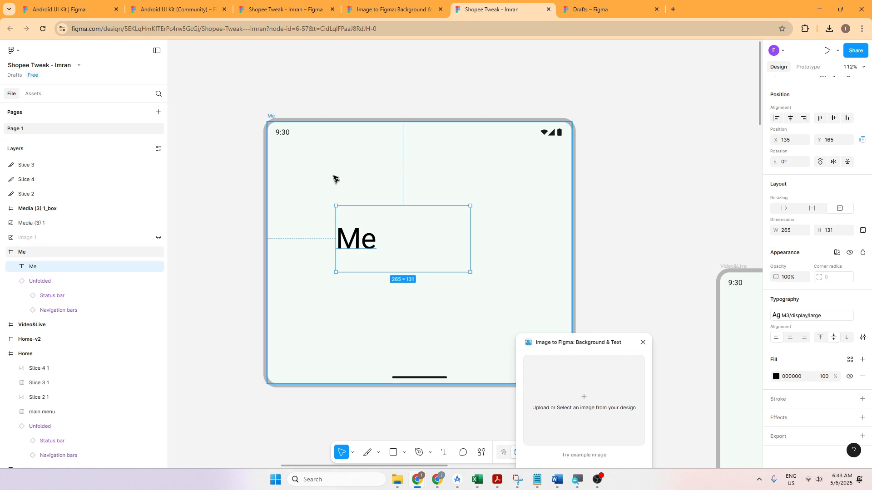
Step: Inspect the text style of the 9:30 time in the Me frame's status bar and browse the available text styles
left_click(278, 133)
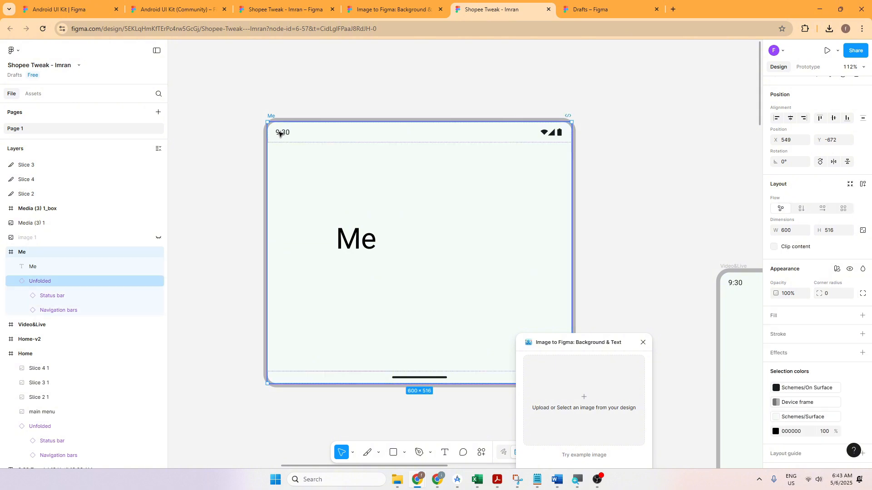
left_click(280, 133)
left_click(282, 134)
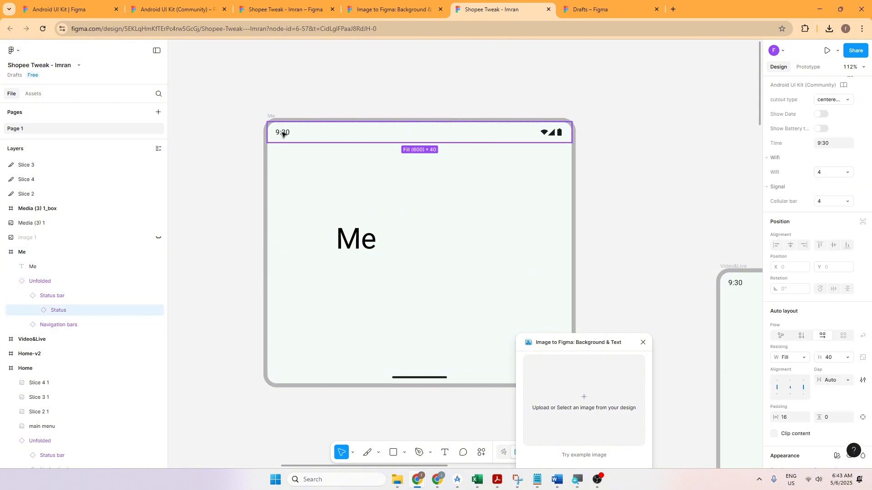
left_click(287, 133)
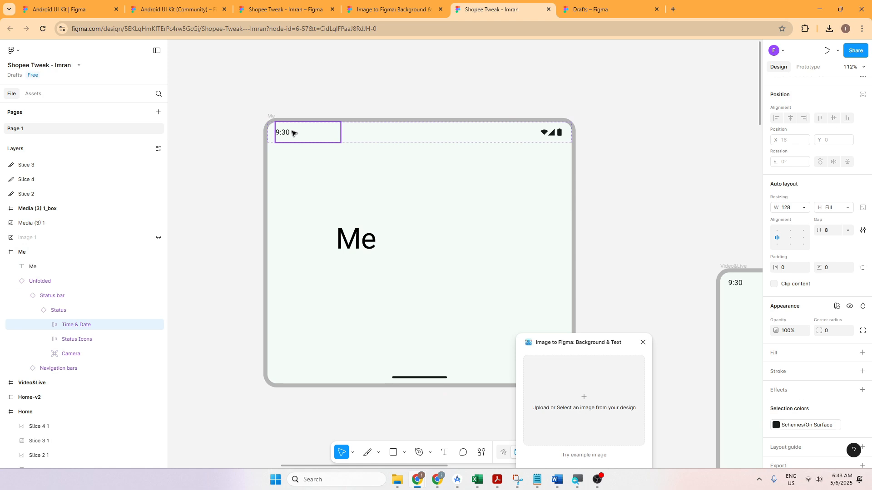
left_click(291, 133)
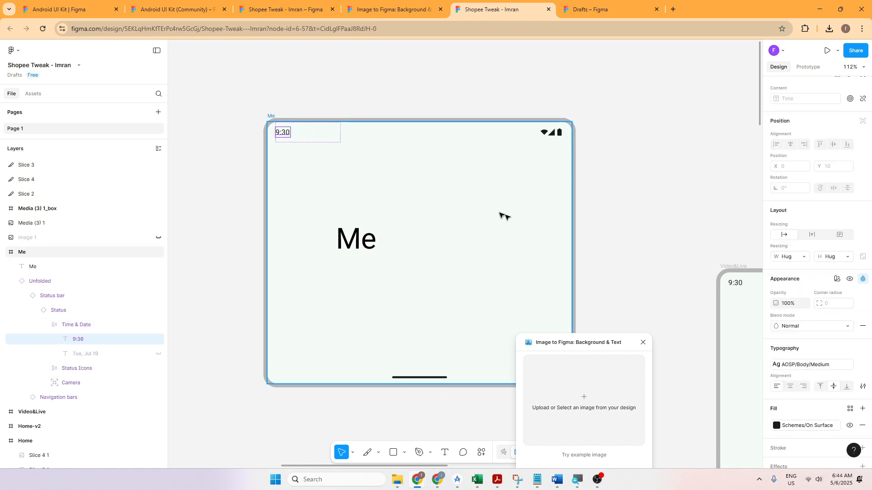
left_click(848, 366)
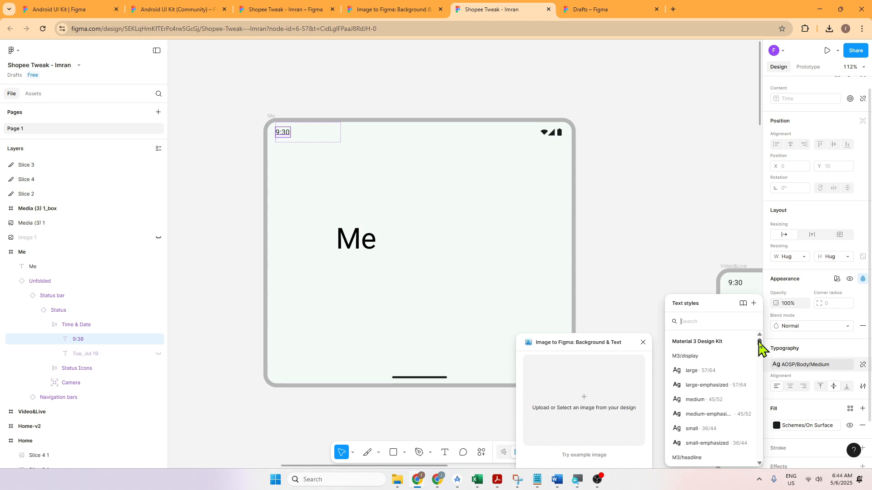
mouse_move(759, 344)
left_mouse_down()
mouse_move(761, 452)
mouse_move(763, 334)
mouse_move(761, 350)
left_mouse_up()
left_click(711, 235)
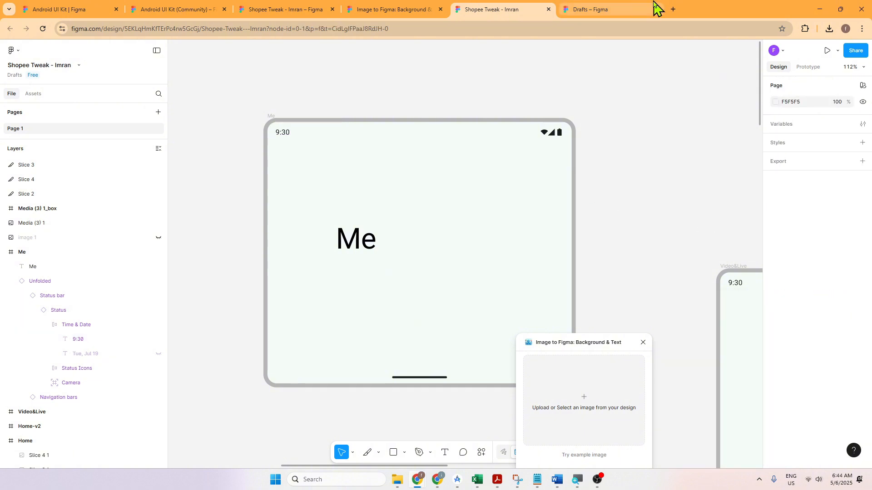
Step: Copy the "Me" text into the Video&Live frame and change the copy's wording to "Video"
left_click(353, 233)
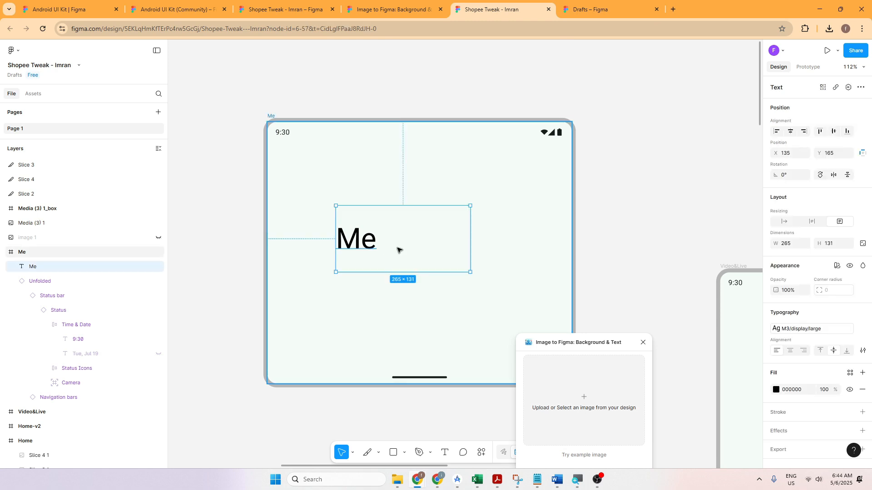
scroll(422, 252, "down", 1)
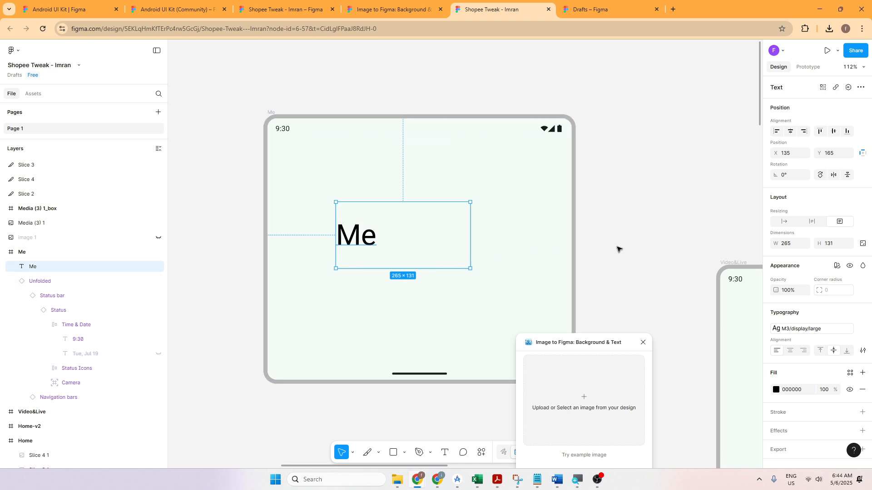
scroll(619, 247, "down", 6)
scroll(649, 230, "right", 5)
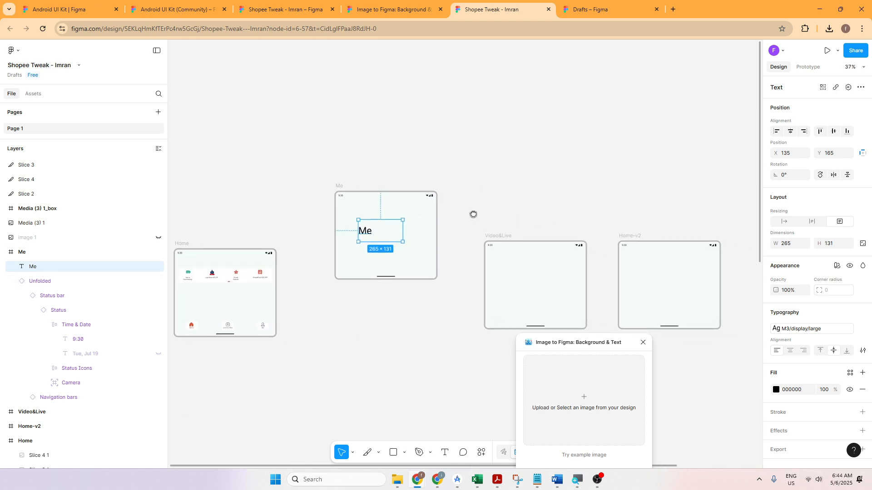
left_click(506, 290)
key("ctrl+v")
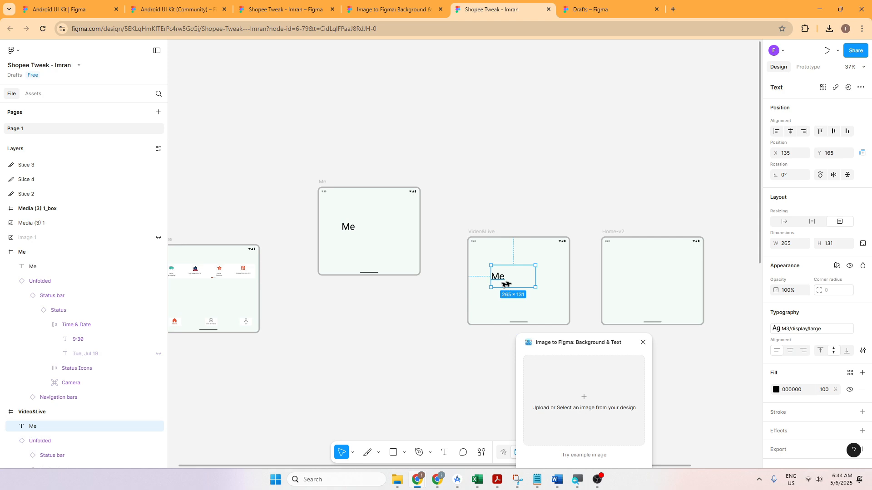
double_click(504, 279)
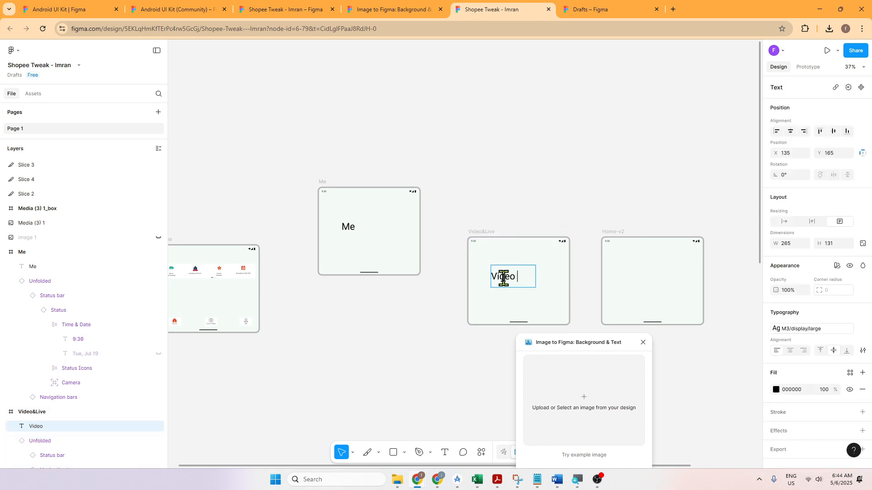
key("Escape")
Step: Paste another copy of the "Me" text, move it into the Home-v2 frame and change its wording to "Home - v2"
key("ctrl+v")
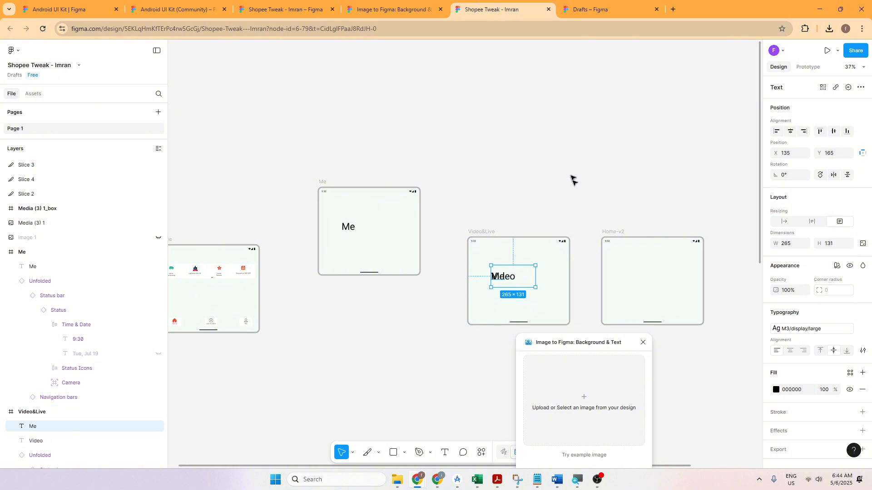
left_click_drag(529, 280, 661, 282)
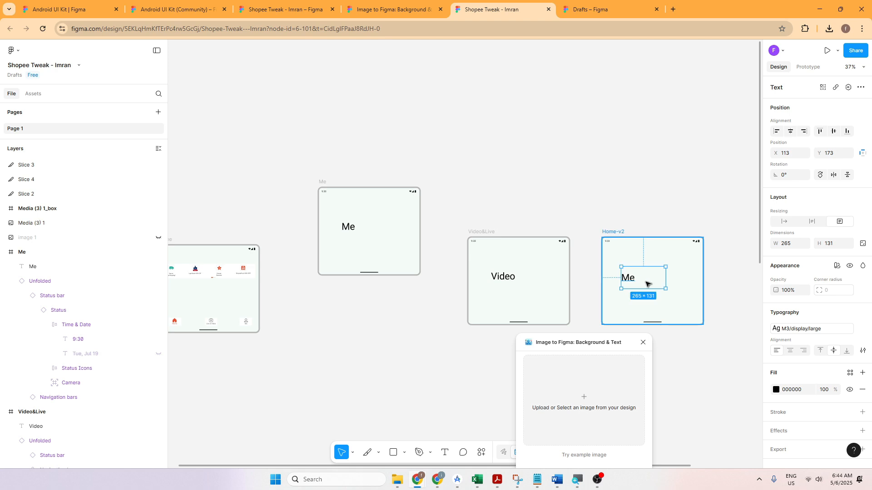
key("Tab")
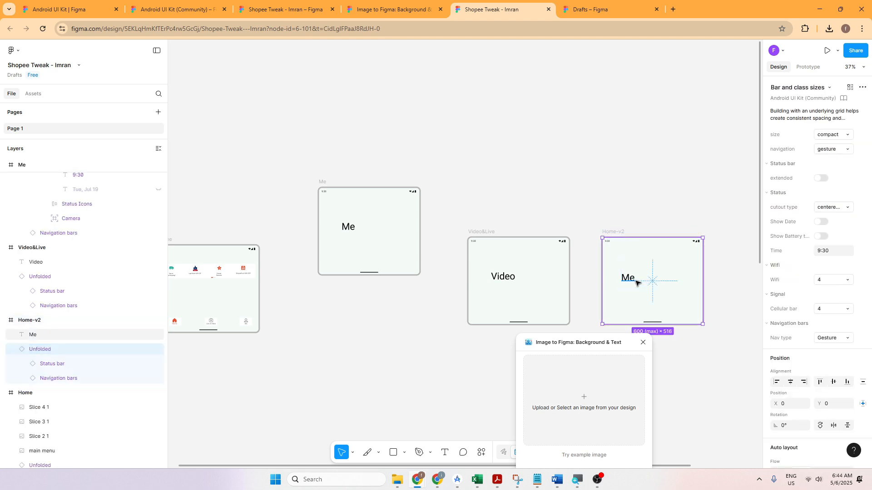
double_click(637, 282)
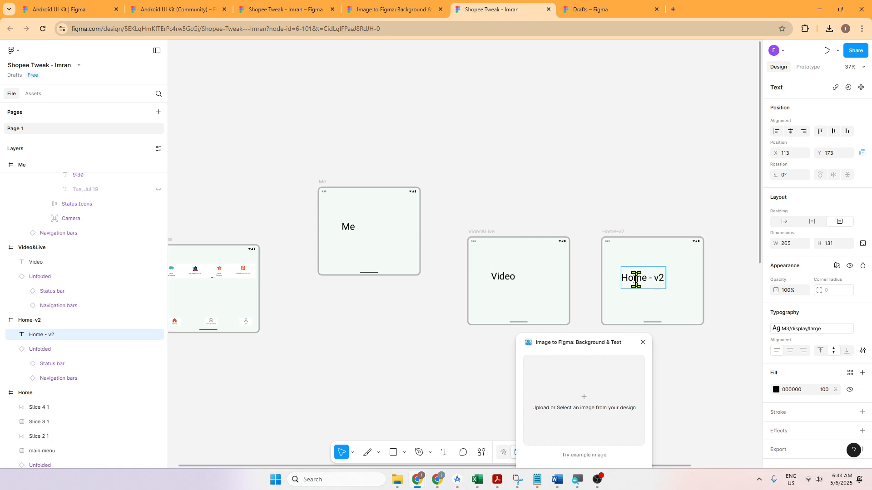
key("Escape")
Step: Move the Me frame down into the row beside the Video&Live frame, at about X 515, Y -355
scroll(427, 126, "down", 1)
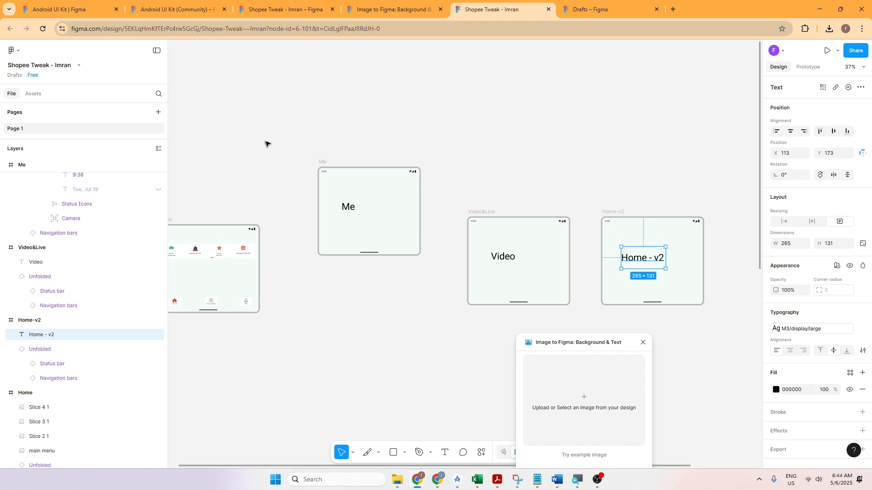
mouse_move(267, 144)
left_mouse_down()
mouse_move(368, 196)
mouse_move(431, 285)
left_mouse_up()
left_click_drag(395, 249, 390, 302)
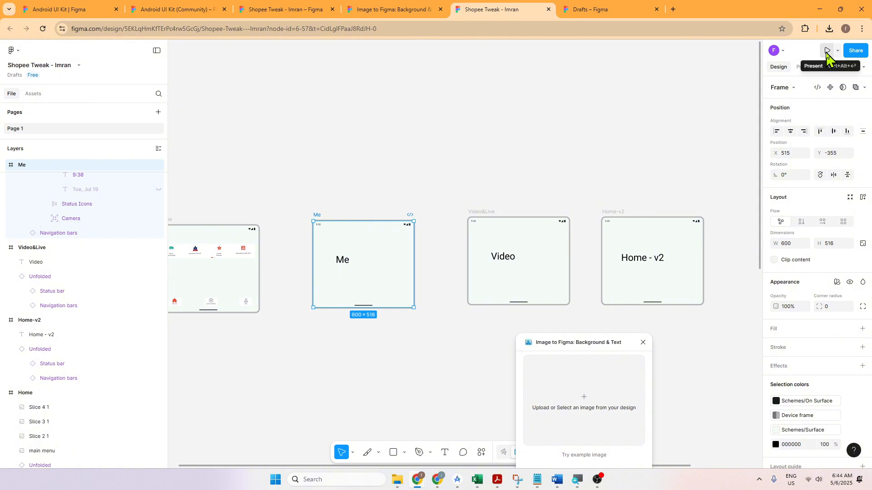
Step: Present the prototype with the Me frame selected
left_click(827, 51)
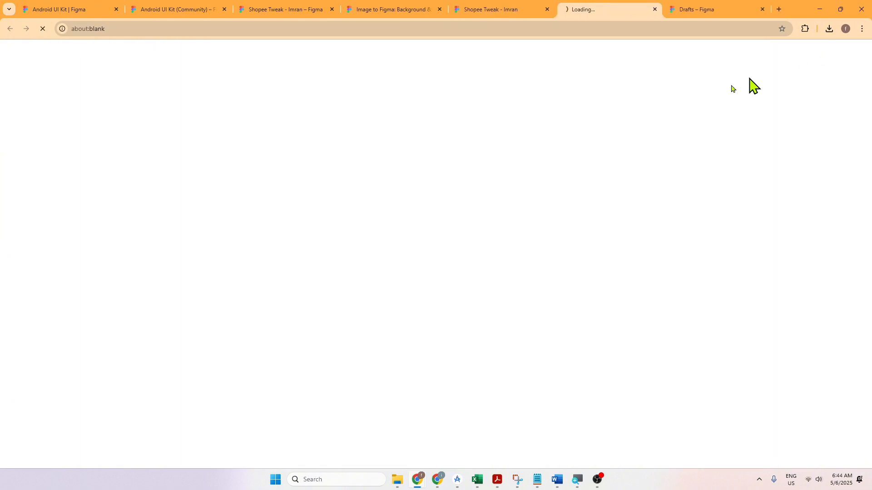
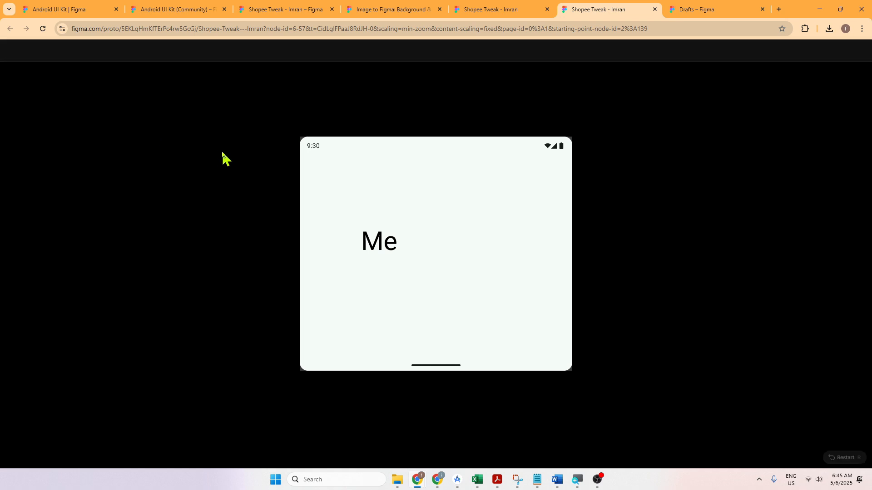
Step: Return to the design file, select the Home frame and present the prototype from it
left_click(482, 12)
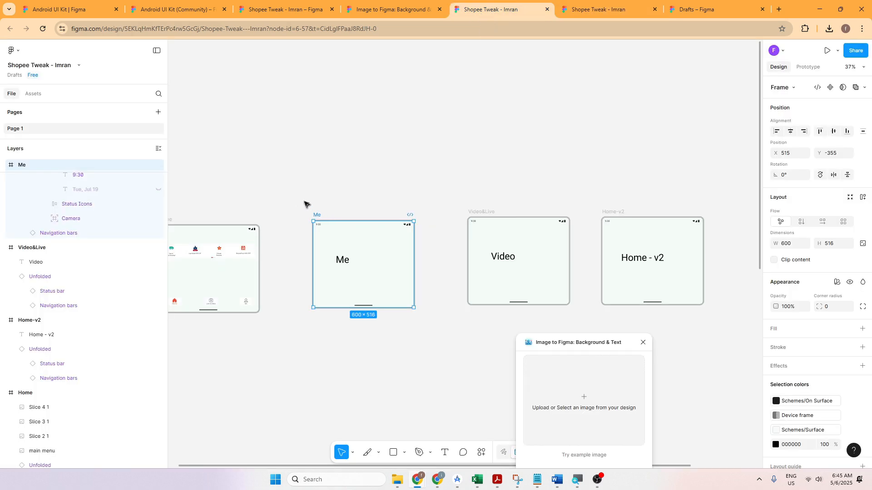
left_click(269, 173)
left_click(194, 227)
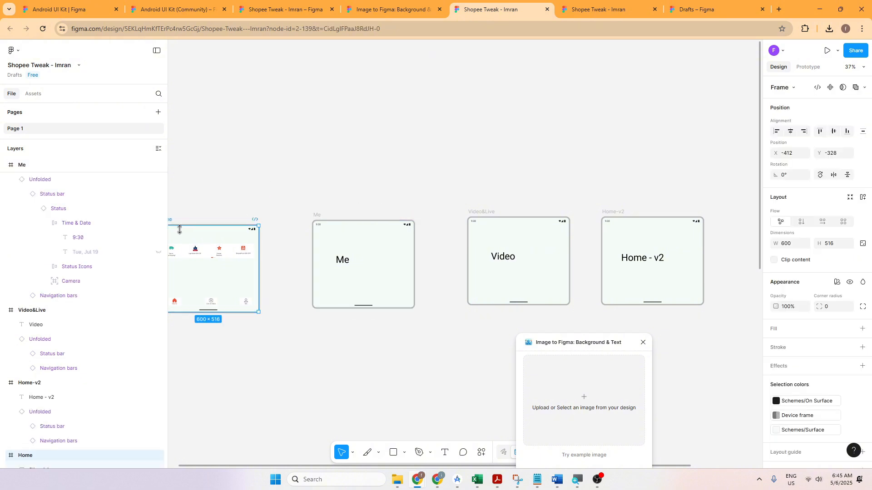
left_click_drag(180, 230, 248, 232)
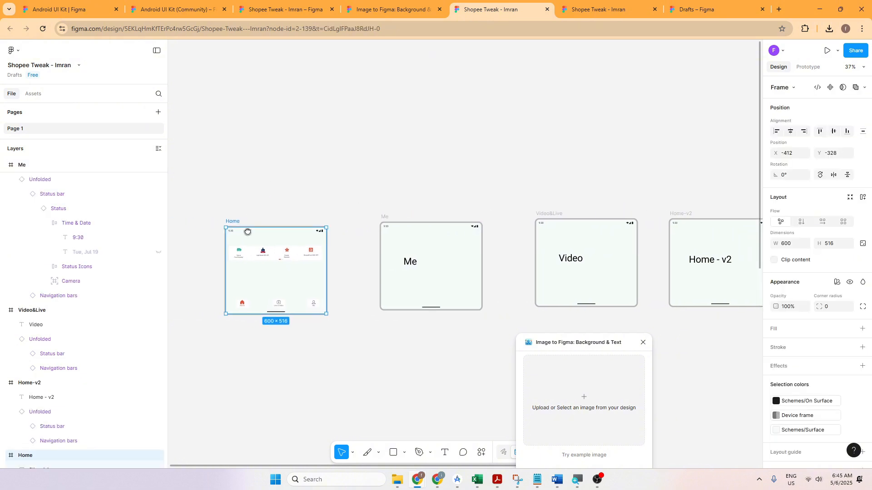
left_click(832, 53)
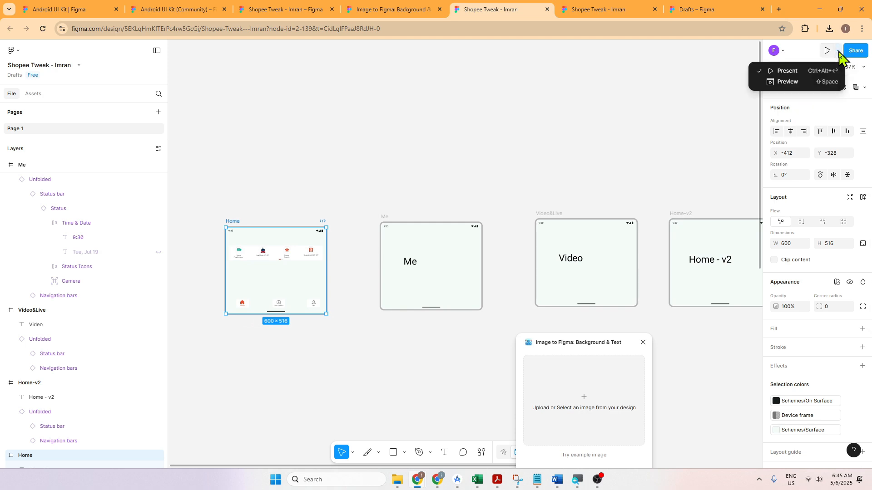
left_click(826, 54)
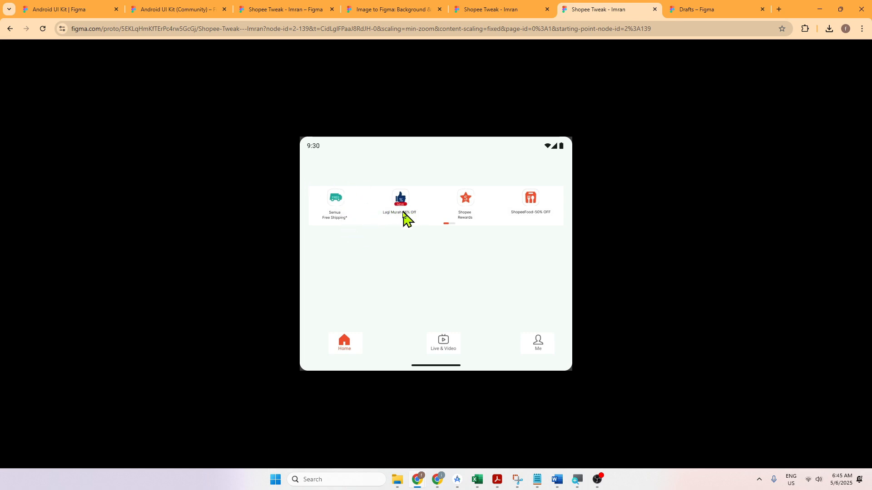
Step: Test the Live & Video icon in the prototype, go back to the Home screen and return to the design file
left_click(444, 352)
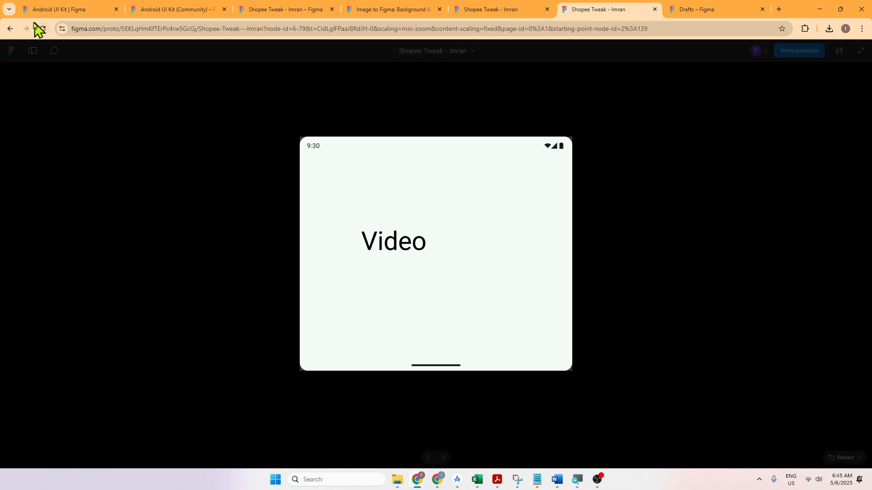
left_click(10, 29)
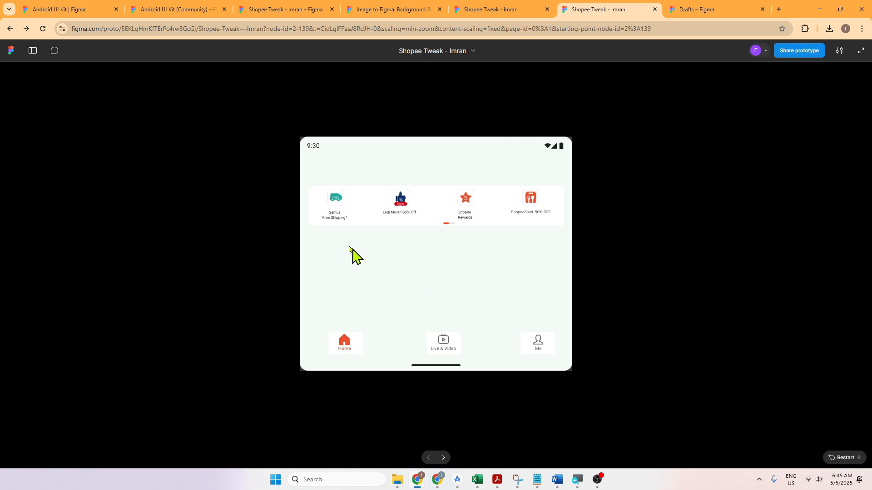
left_click(187, 173)
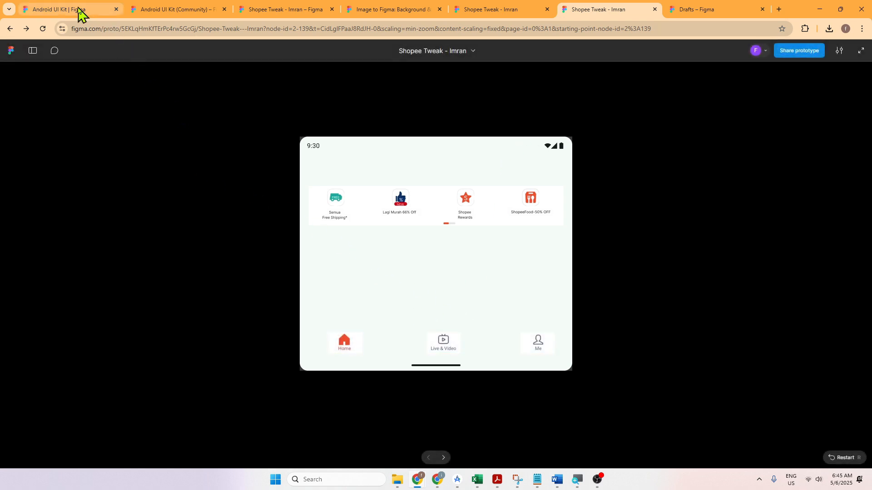
left_click(501, 11)
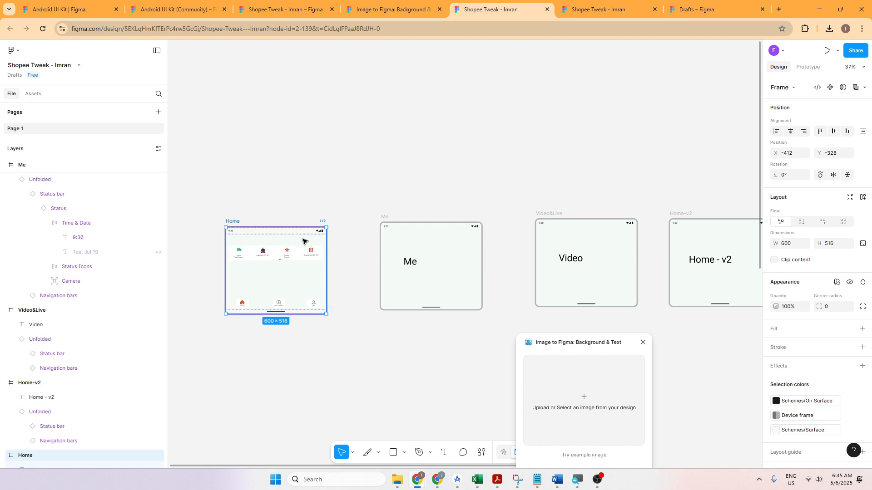
scroll(292, 181, "down", 2)
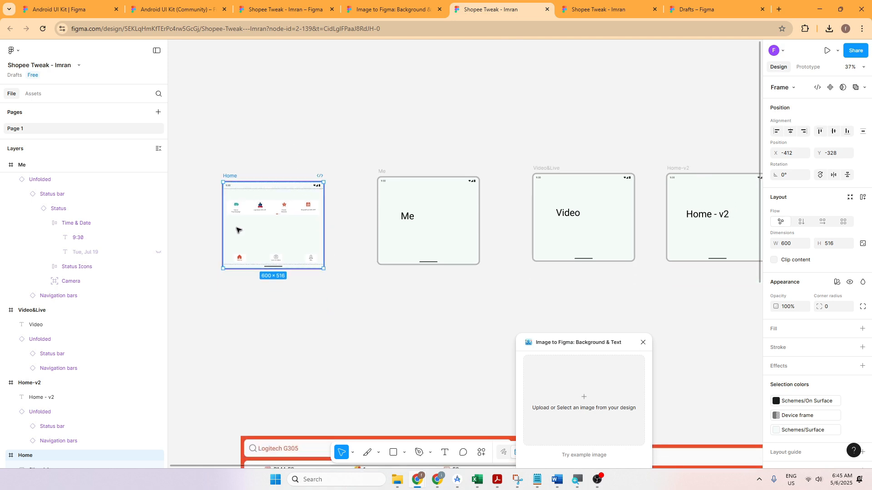
left_click(240, 257)
left_click(275, 257)
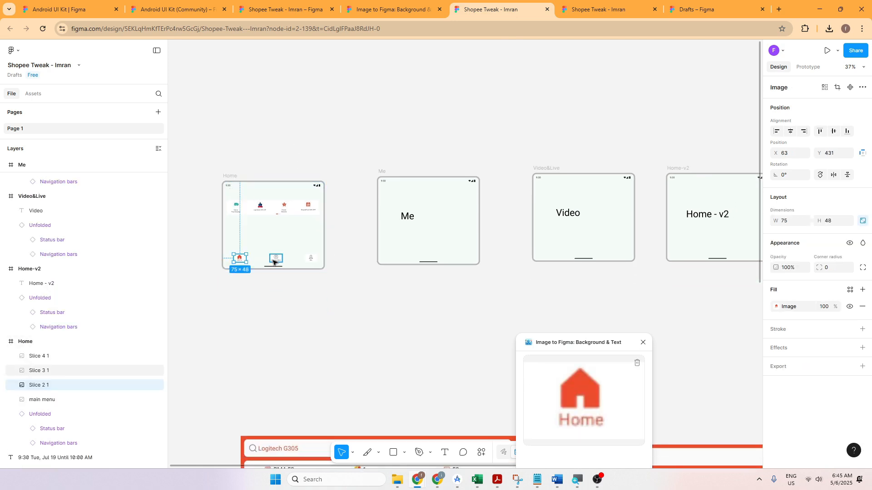
left_click(307, 260)
left_click(239, 259)
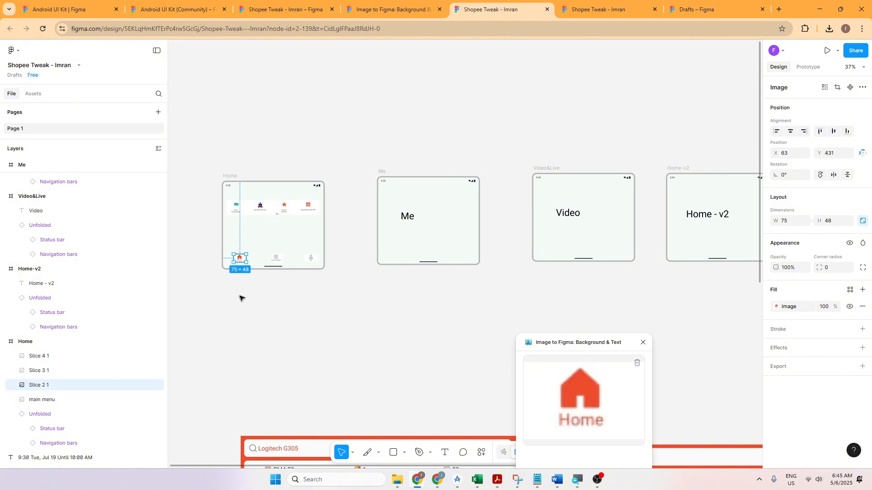
scroll(239, 298, "up", 5)
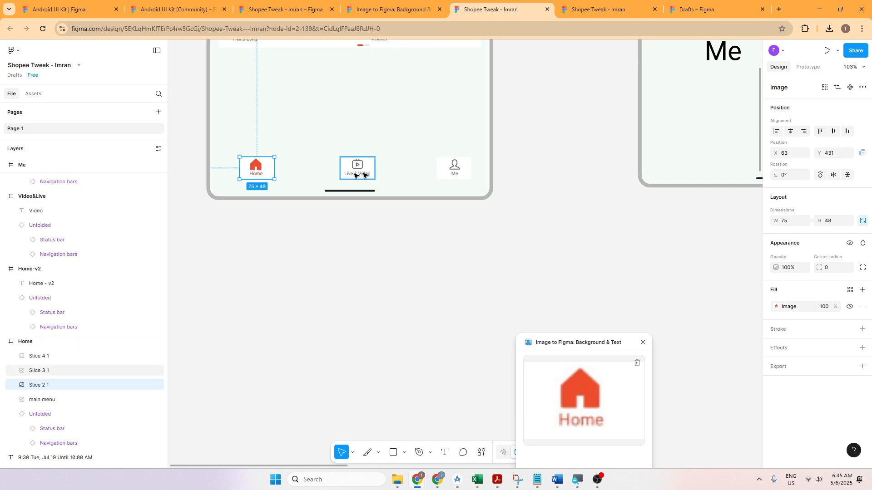
left_click(359, 174)
left_click(445, 175)
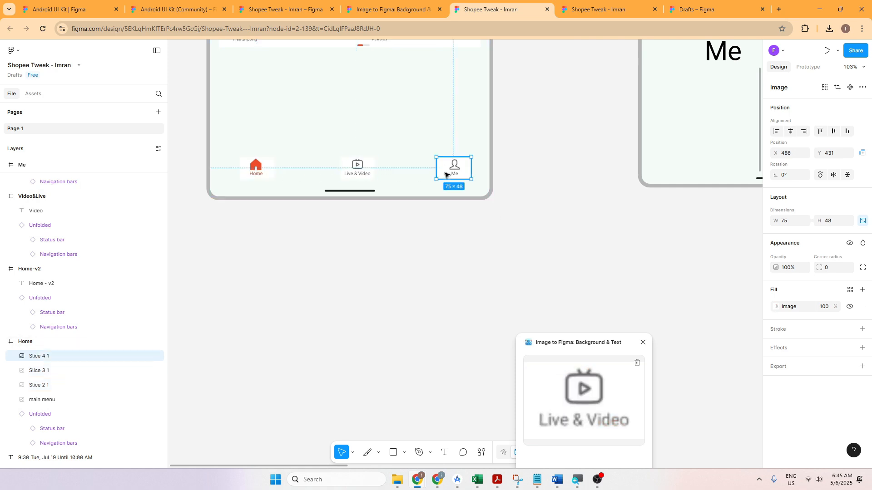
left_click(256, 167)
left_click(357, 167)
left_click(455, 169)
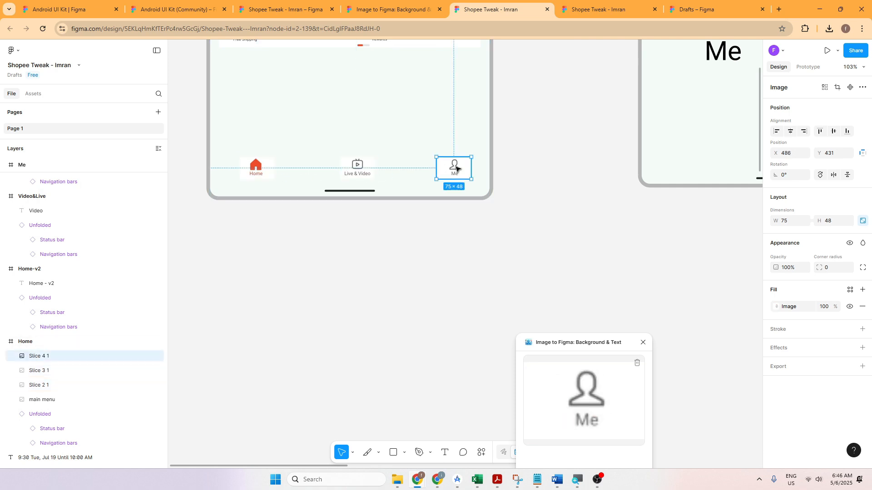
left_click(226, 155)
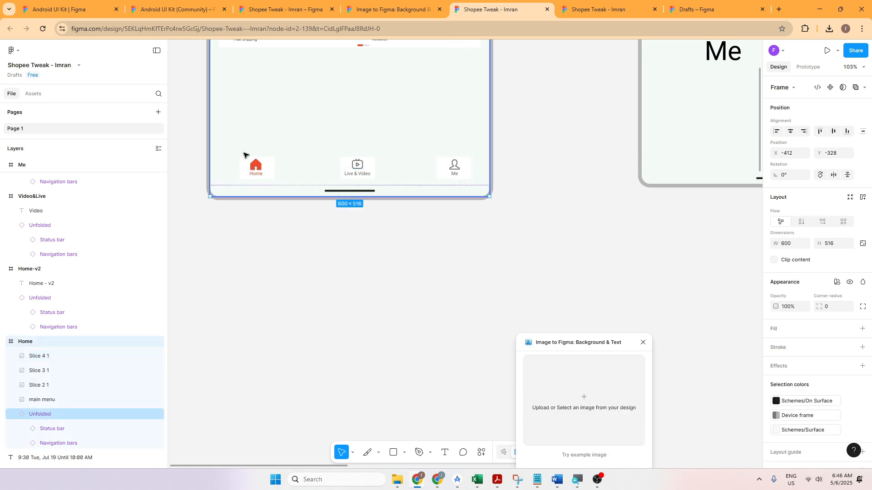
left_click_drag(520, 174, 522, 203)
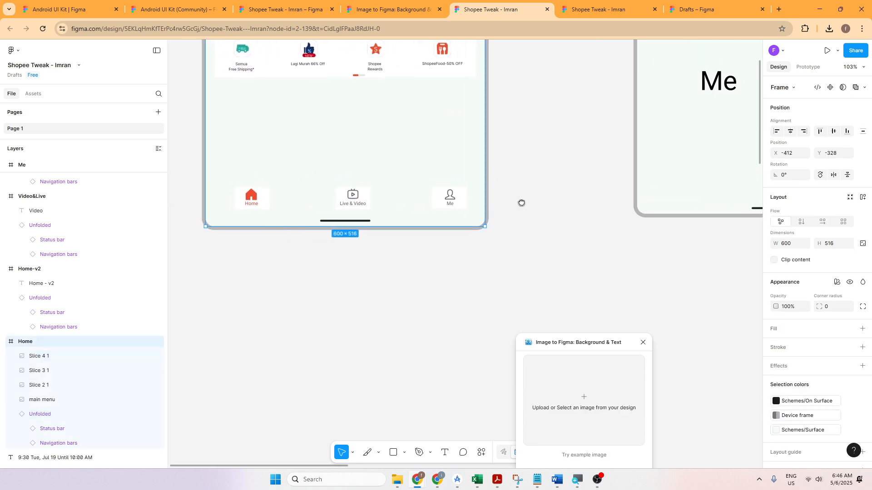
left_click(267, 203)
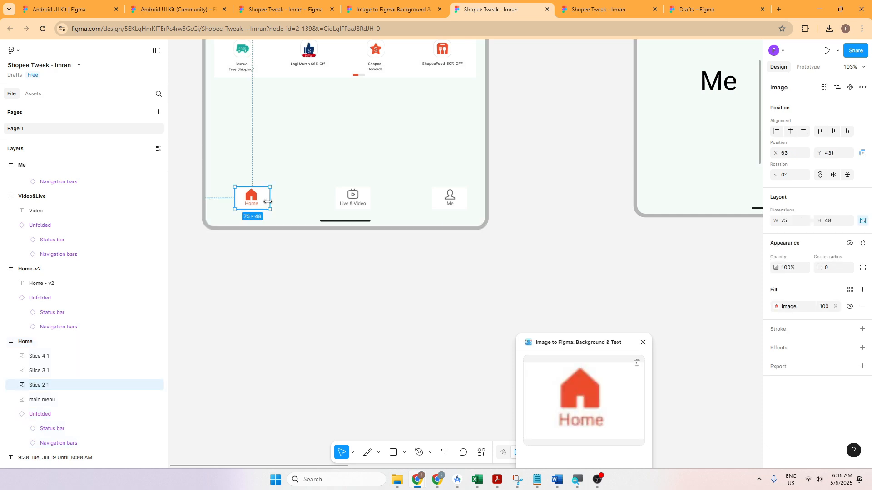
left_click(355, 198)
left_click(458, 199)
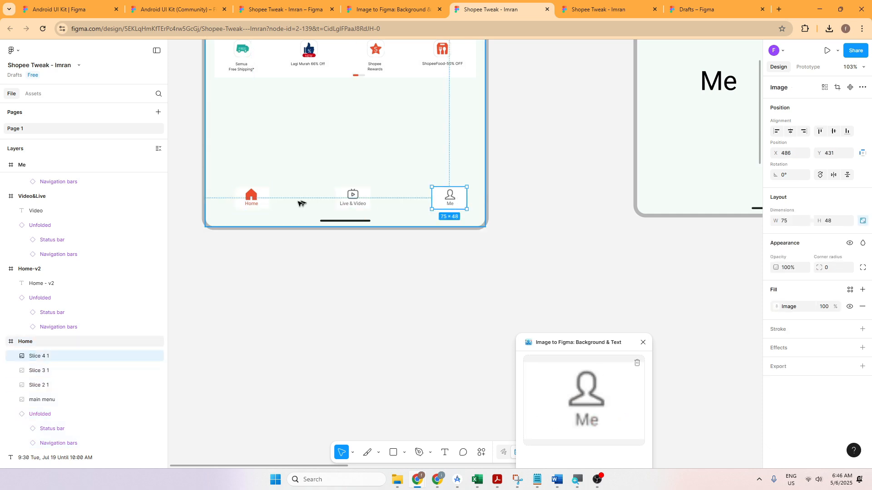
left_click(251, 199)
left_click(353, 197)
Step: Check the prototype interactions of the Me, Live & Video and Home icons in the Home frame
left_click(441, 196)
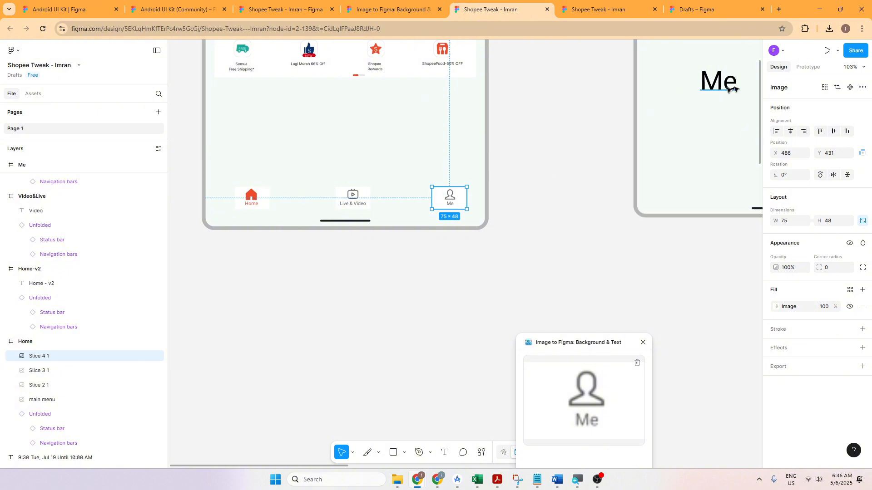
left_click(805, 68)
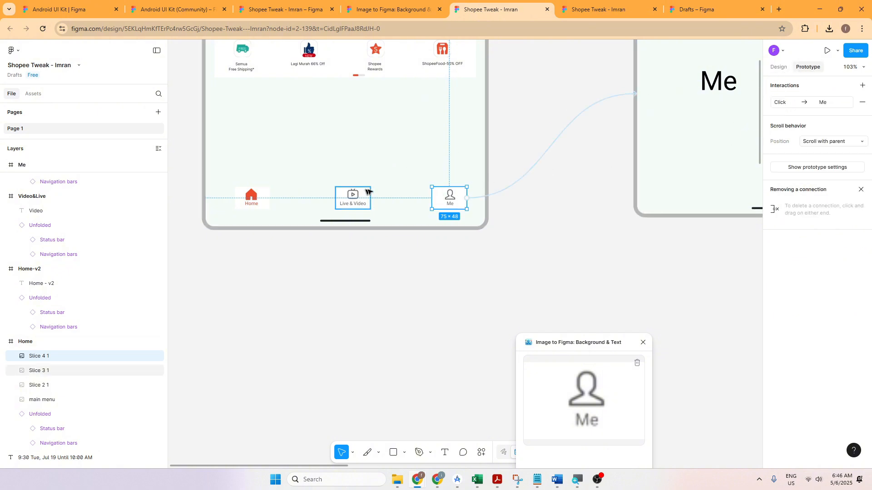
left_click(356, 199)
left_click(253, 203)
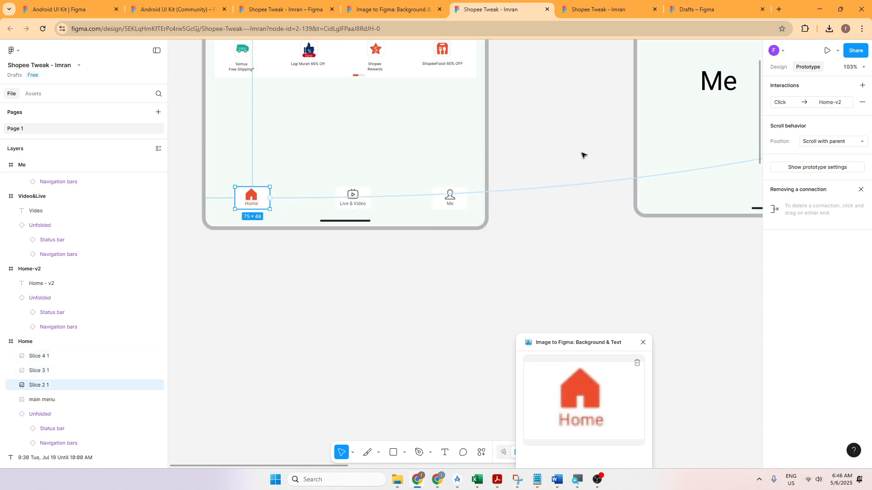
scroll(582, 154, "down", 1)
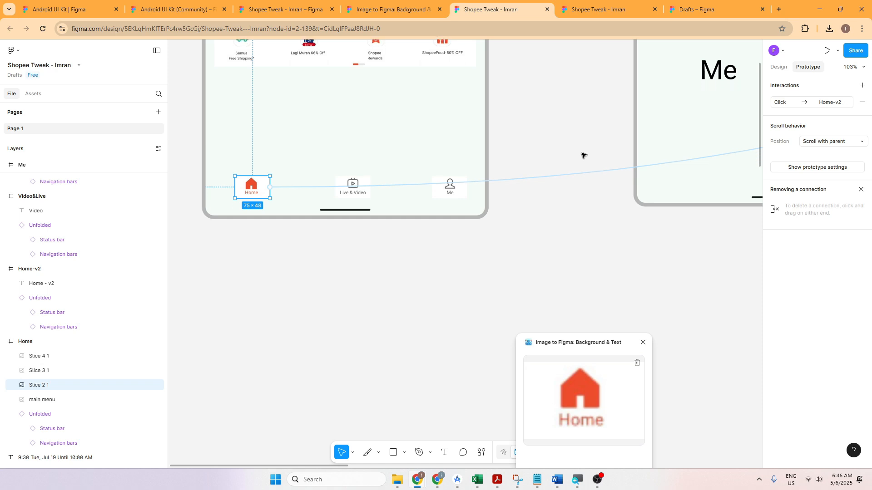
scroll(582, 154, "up", 1)
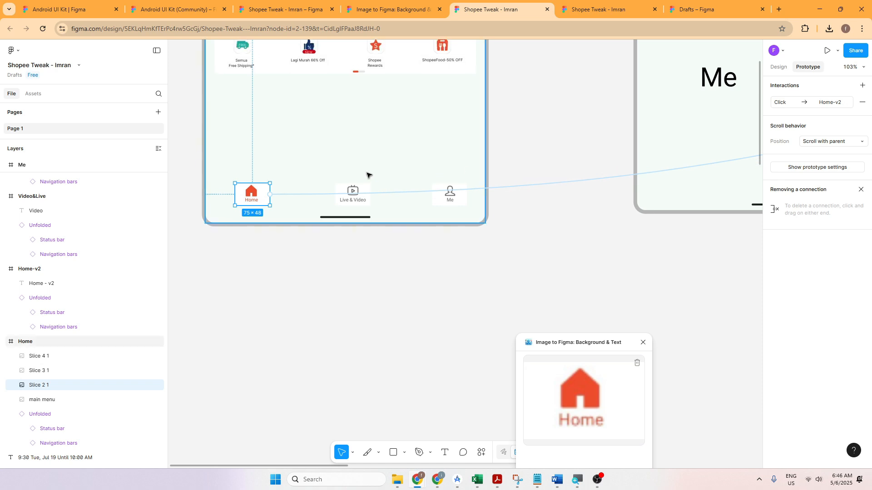
left_click(349, 201, "shift")
left_click(448, 196, "shift")
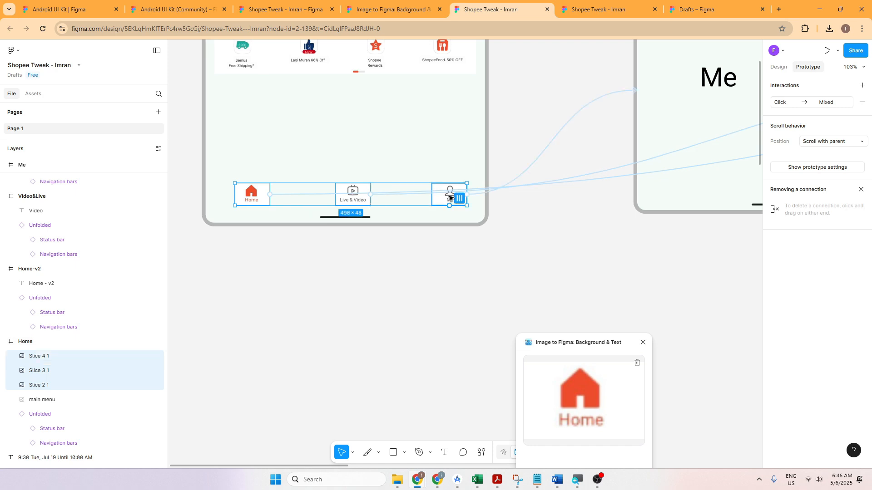
right_click(448, 202)
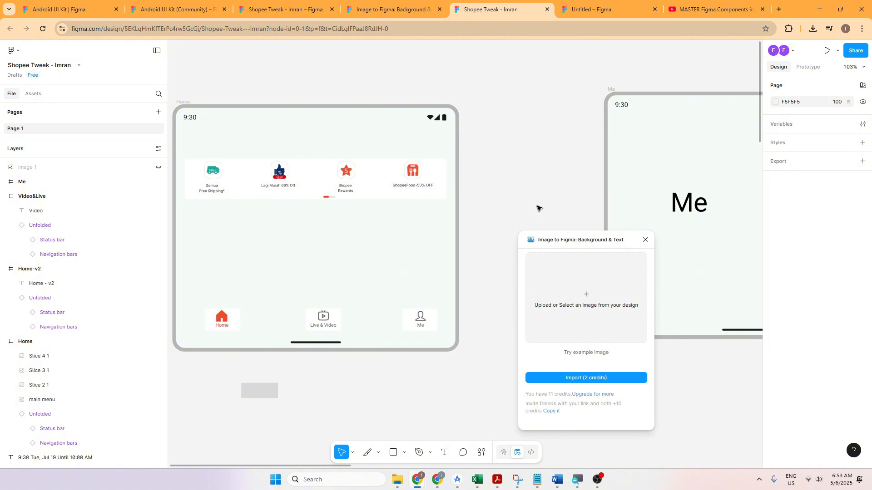
Step: Combine the Home, Live & Video and Me icons in the Home frame into a single component
left_click(234, 320)
left_click(325, 326, "shift")
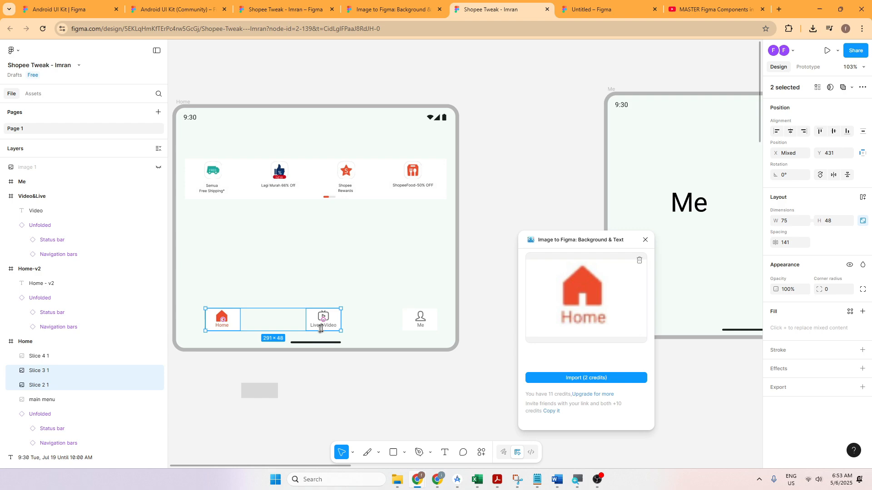
left_click(417, 324, "shift")
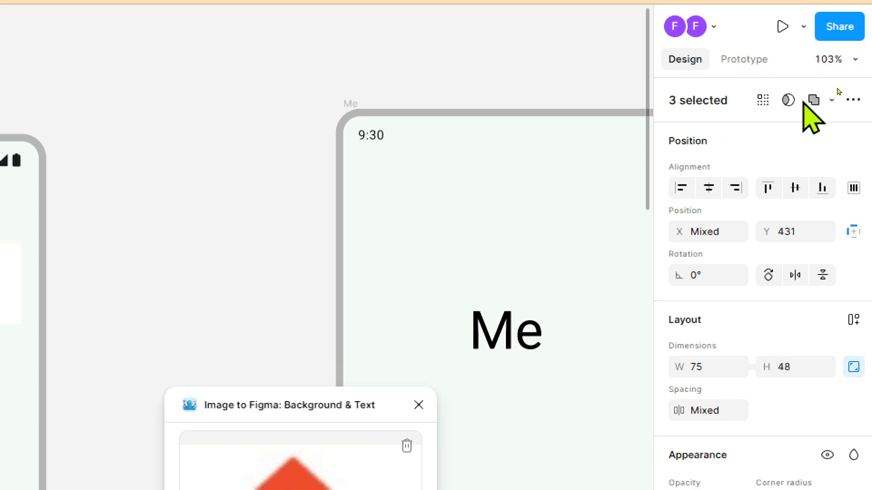
left_click(853, 101)
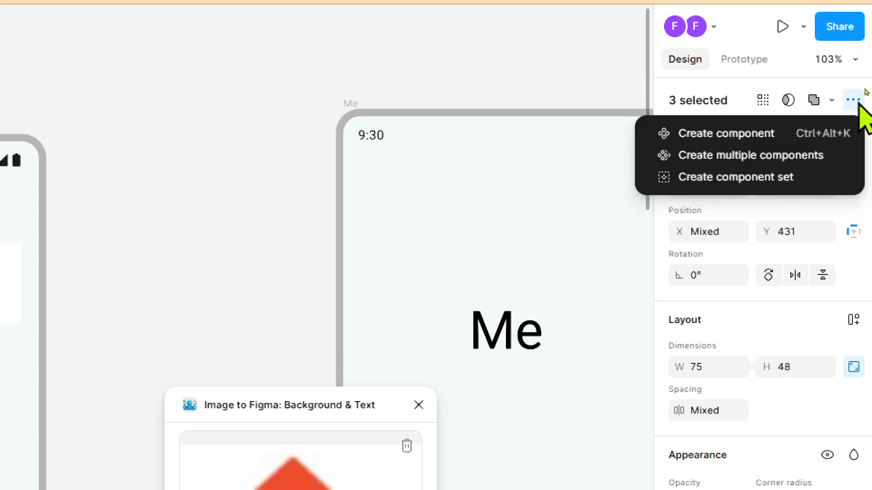
left_click(745, 150)
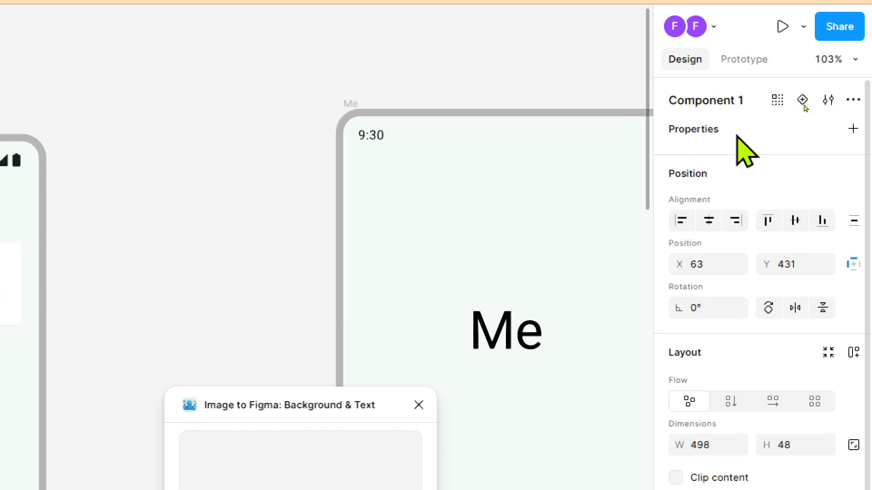
Step: Rename the new icon component "bottom menu"
double_click(732, 100)
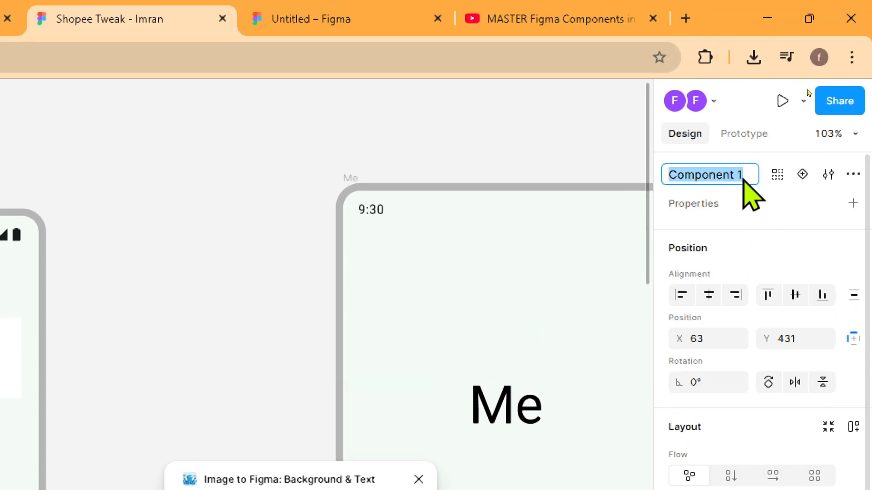
type("bottom menu")
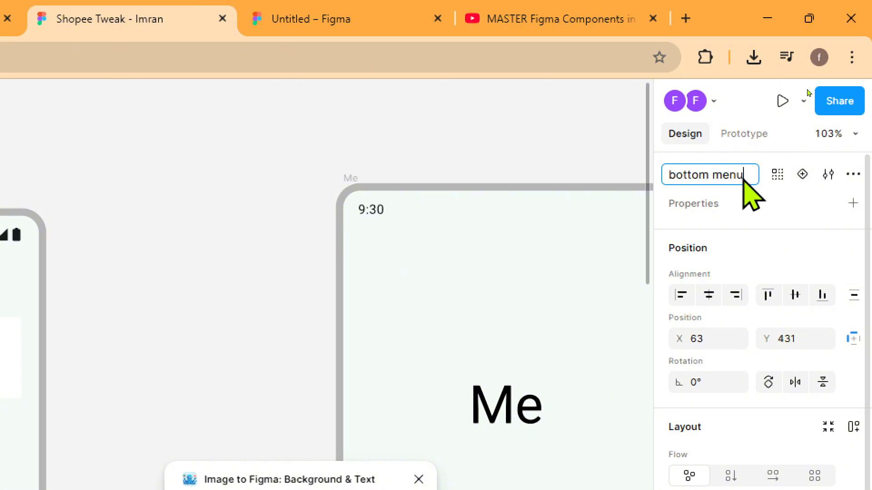
key("Return")
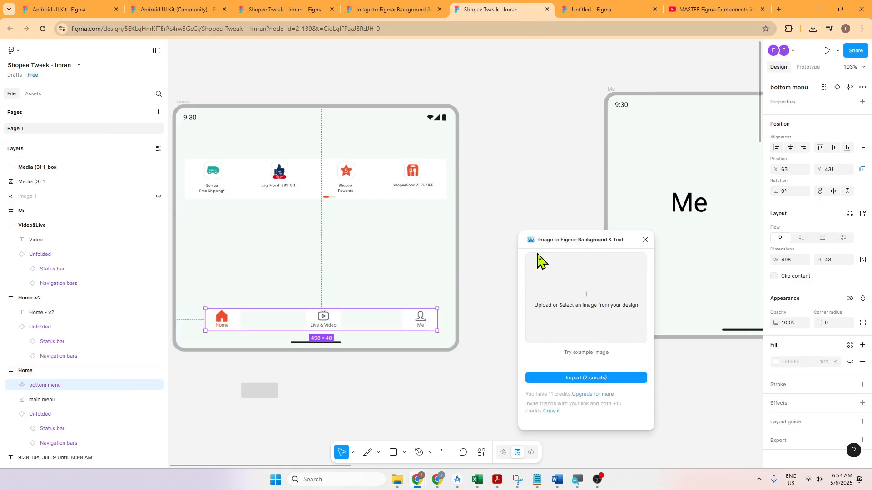
Step: Look through the component libraries available to this file, keeping the Image to Figma window clear of the frames
left_click_drag(553, 247, 509, 38)
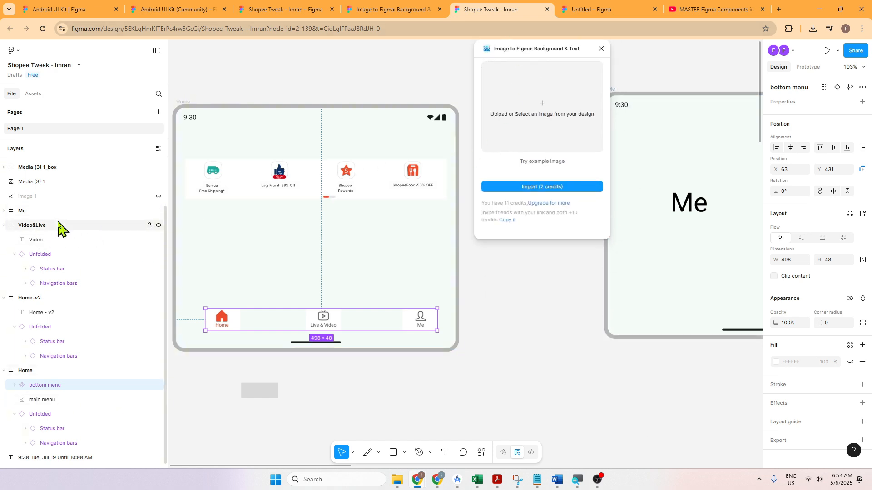
left_click(33, 94)
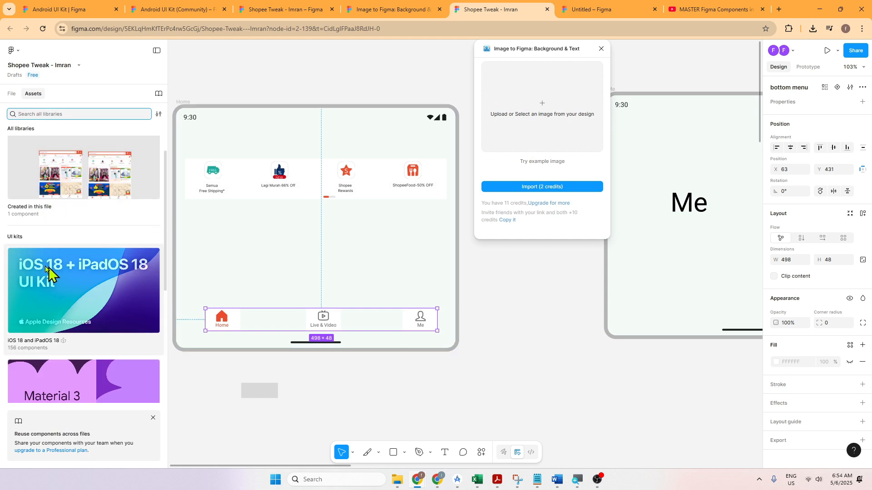
scroll(45, 273, "down", 5)
scroll(46, 268, "up", 5)
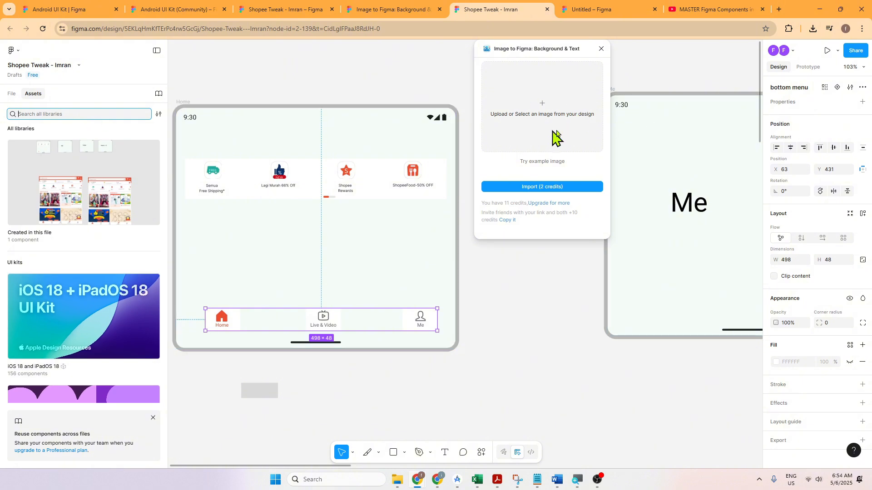
left_click_drag(551, 56, 575, 364)
Step: Copy the bottom menu component from the Home frame and paste an instance into the Me frame
left_click(527, 264)
left_click(396, 315)
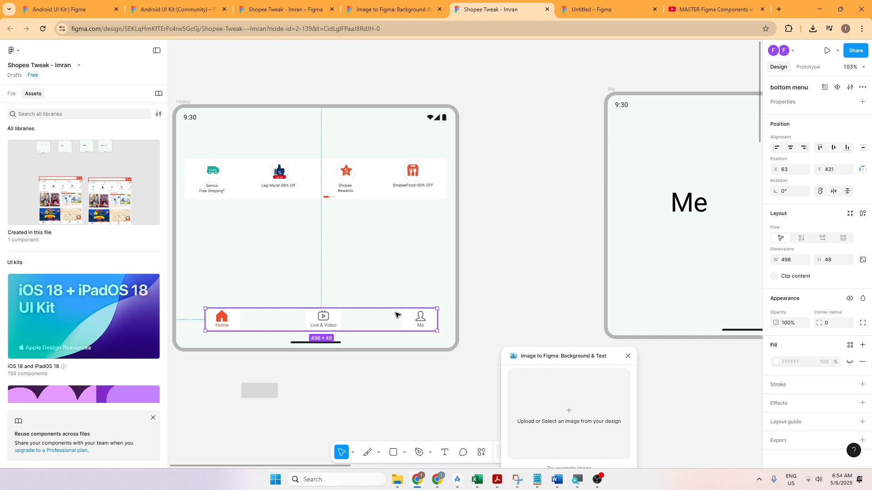
key("ctrl+c")
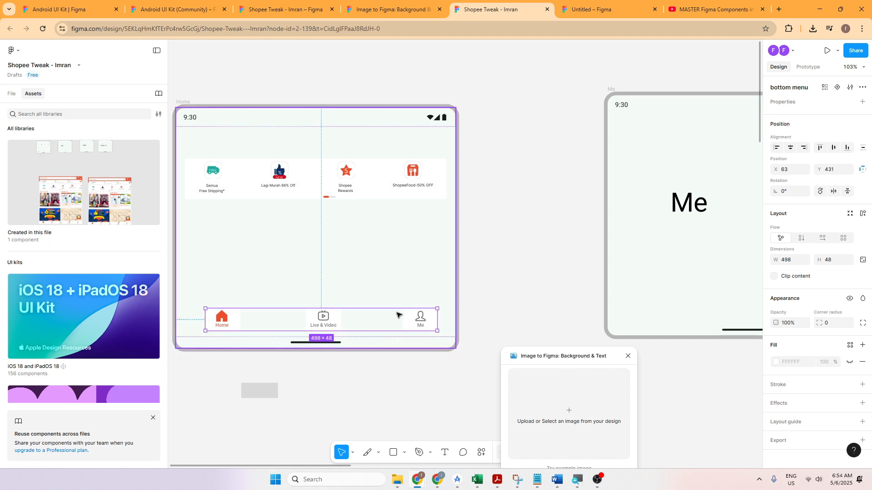
left_click(13, 94)
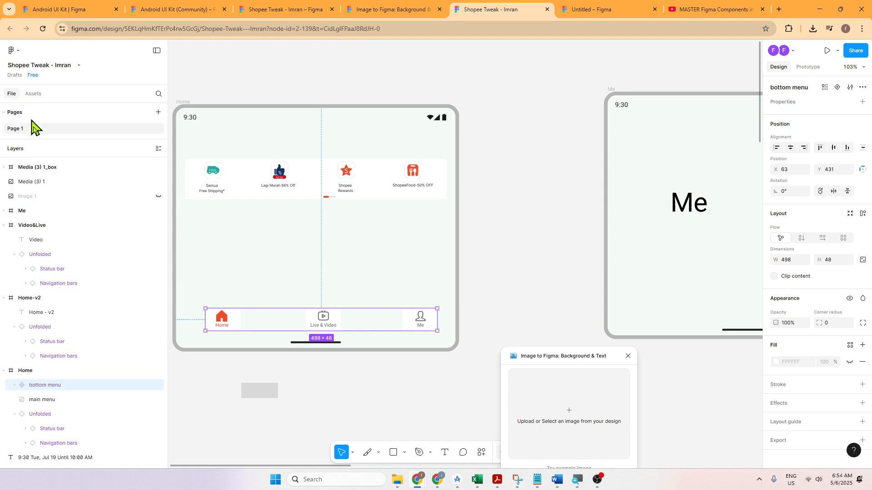
left_click(556, 213)
left_click(648, 188)
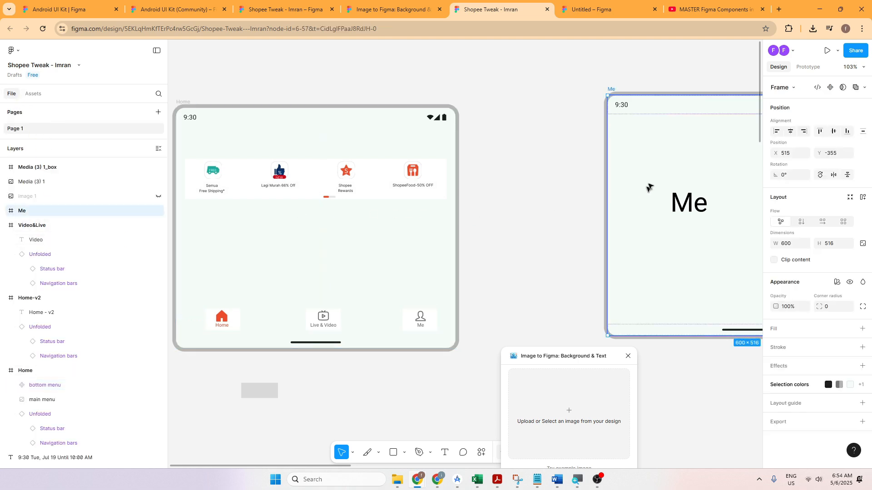
key("ctrl+v")
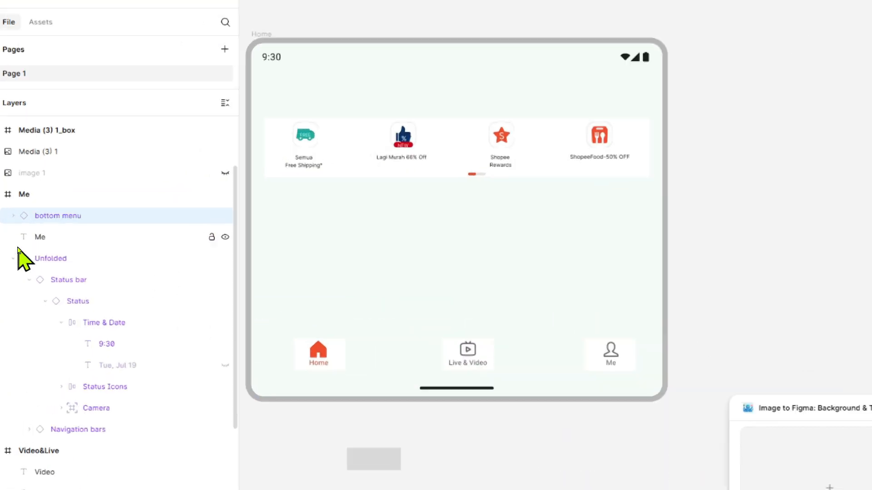
Step: Compare the bottom menu instance in the Me frame with the main component in the Home frame, collapsing the Me, Video&Live and Home-v2 layers
left_click(21, 198)
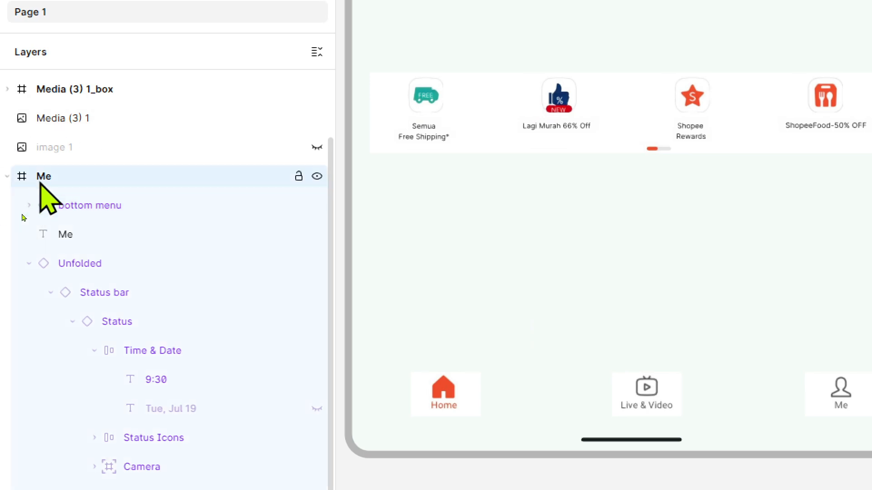
left_click(52, 206)
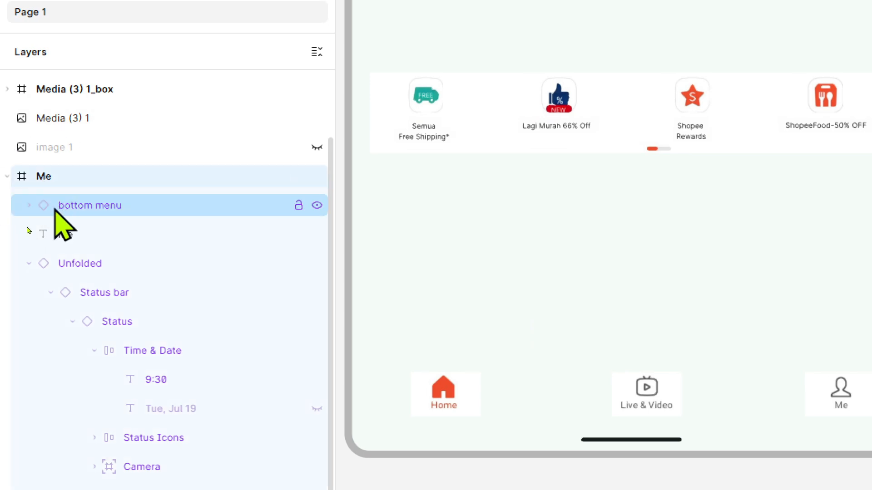
left_click(7, 177)
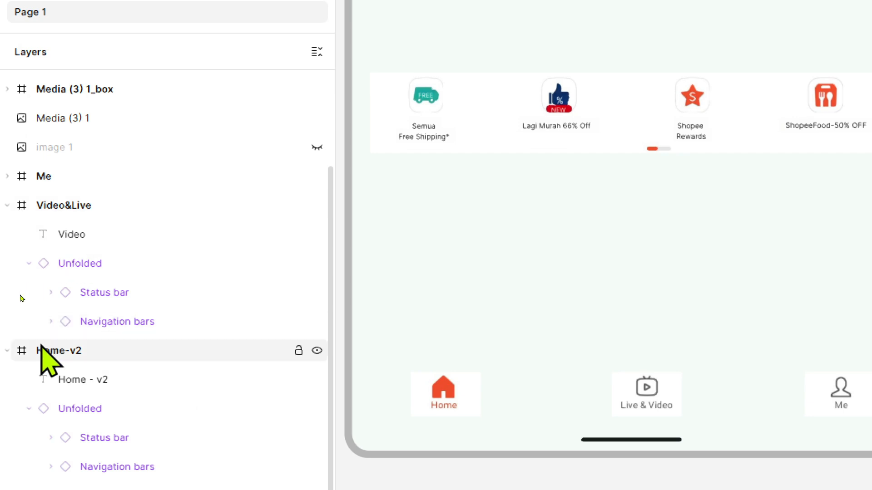
left_click(8, 205)
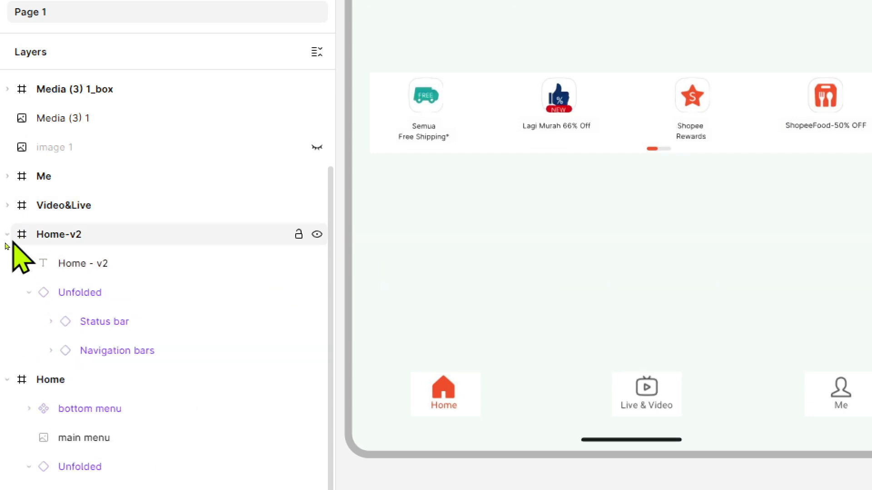
left_click(7, 235)
left_click(68, 292)
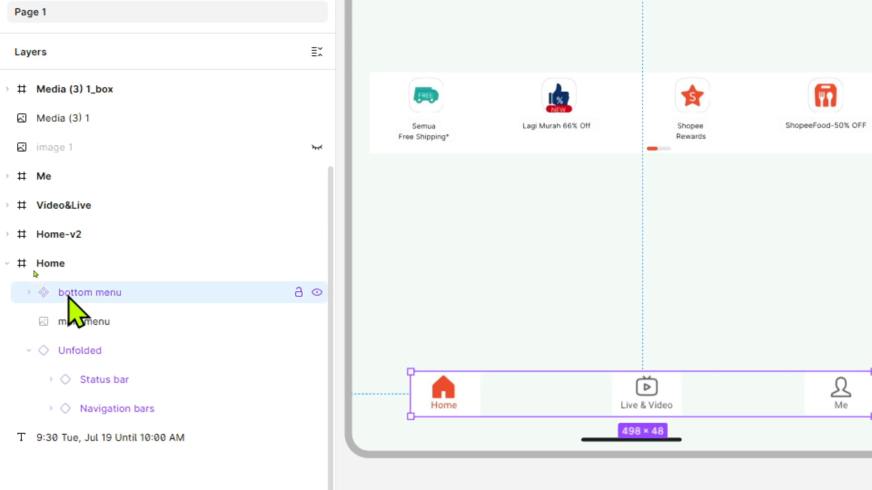
left_click(7, 177)
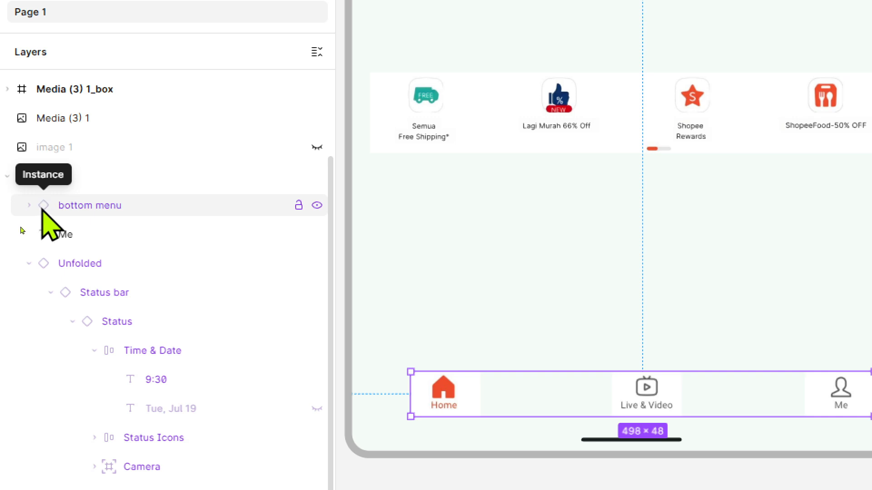
left_click(29, 205)
left_click(7, 177)
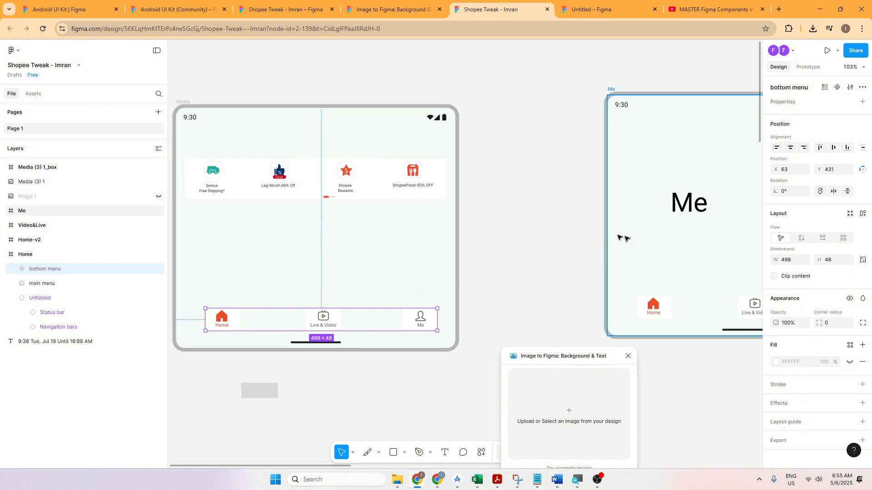
Step: Paste an instance of the bottom menu into the Video&Live frame
scroll(620, 237, "right", 10)
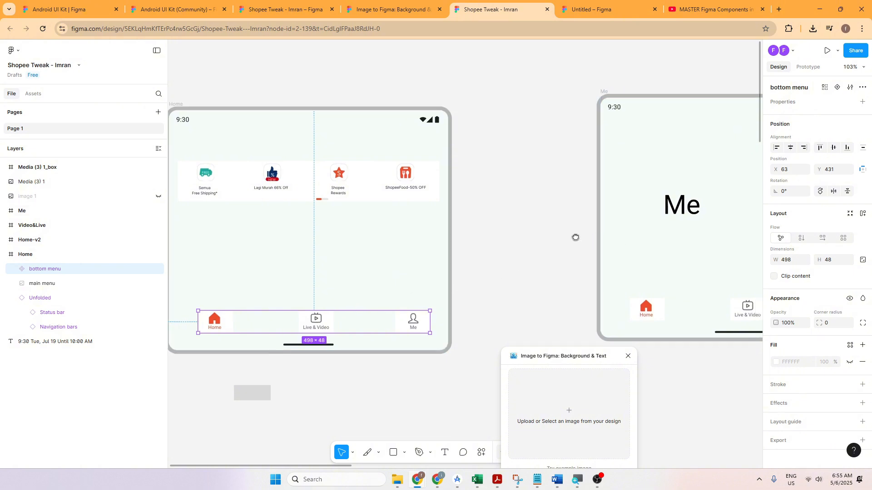
scroll(544, 272, "right", 5)
left_click(524, 262)
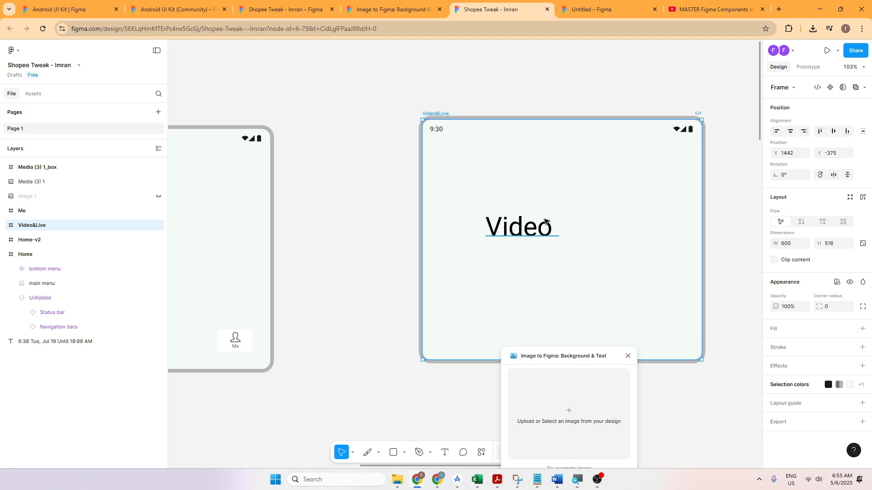
key("ctrl+v")
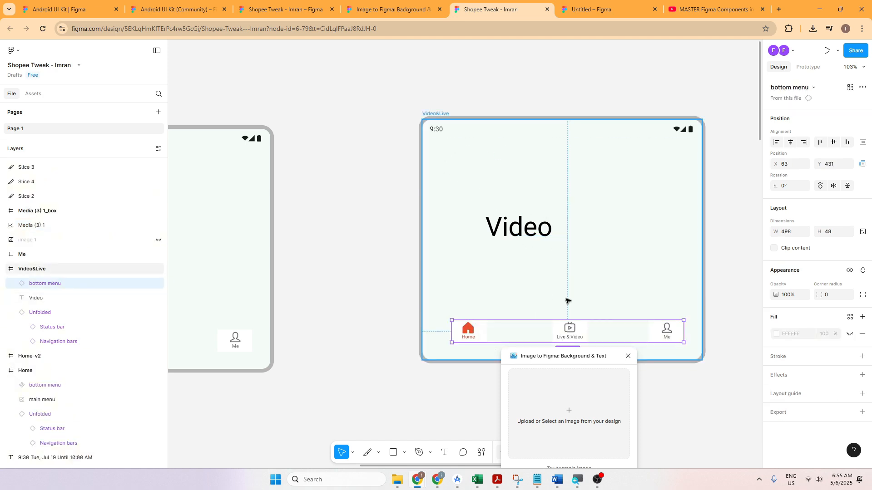
Step: Paste an instance of the bottom menu into the Home-v2 frame
scroll(567, 300, "right", 10)
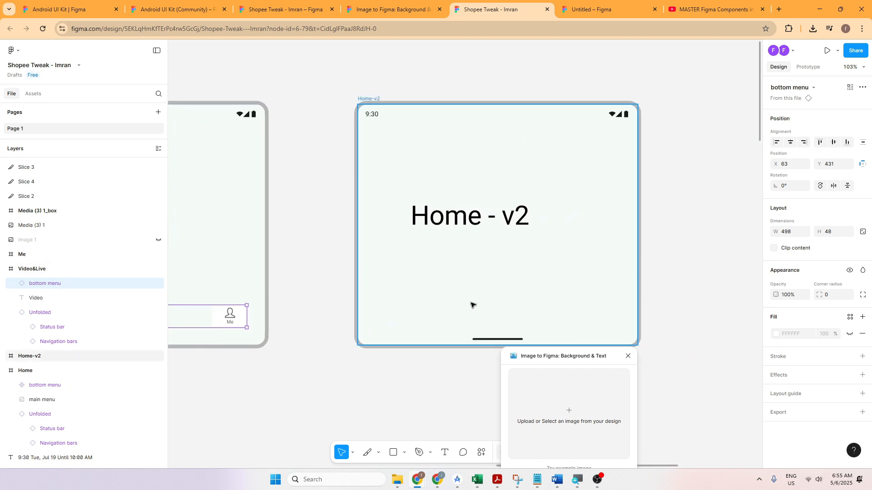
left_click(471, 305)
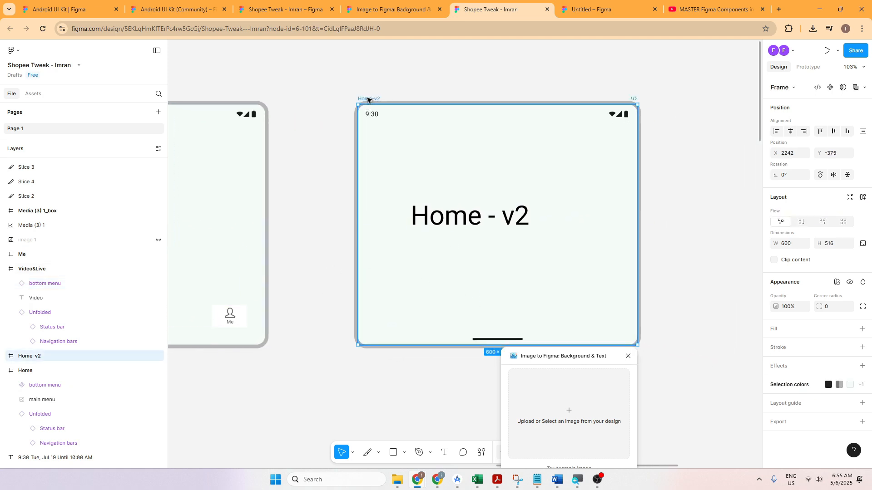
left_click(475, 321)
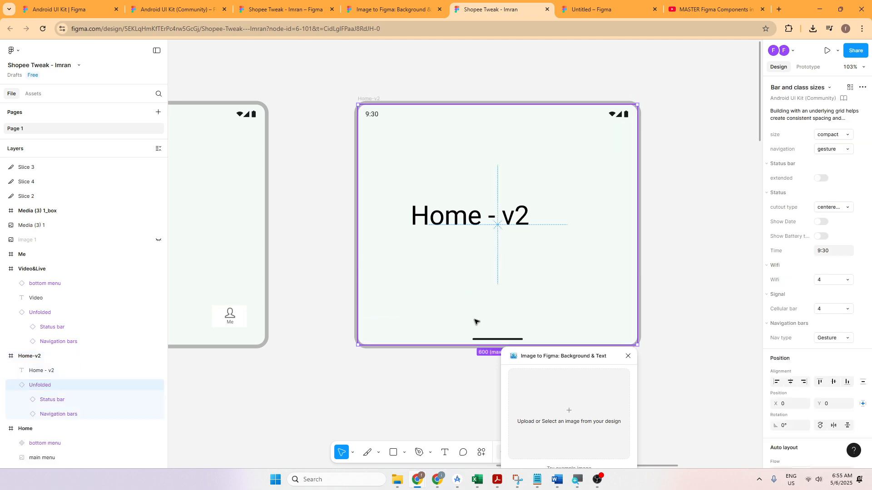
key("ctrl+v")
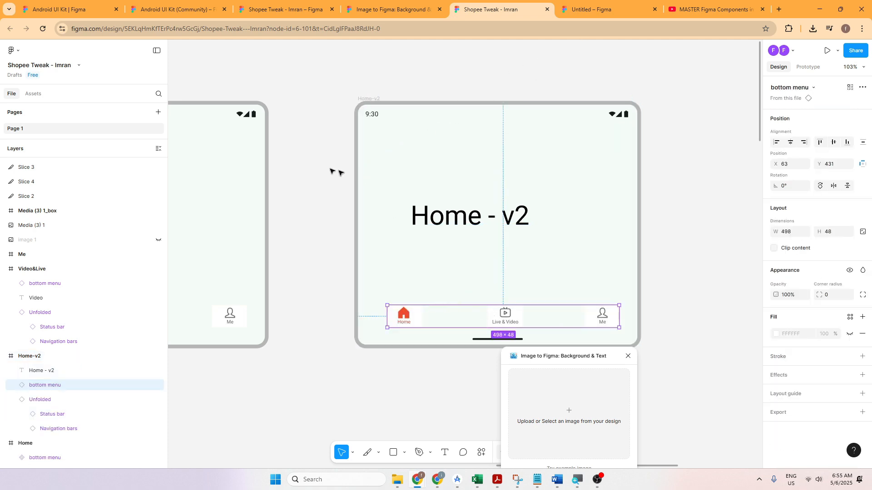
Step: Go back to the Home frame, select it and run the prototype from there
left_click_drag(336, 172, 674, 149)
left_click_drag(216, 174, 632, 182)
left_click_drag(275, 181, 633, 181)
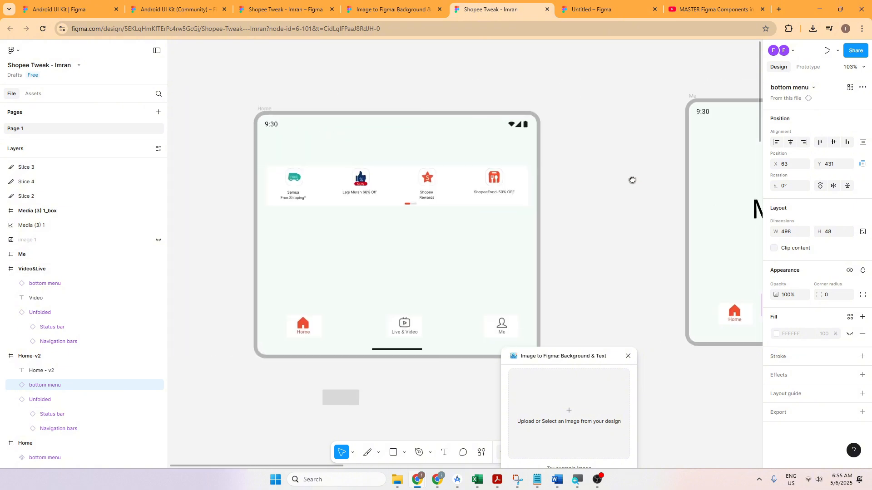
left_click(368, 139)
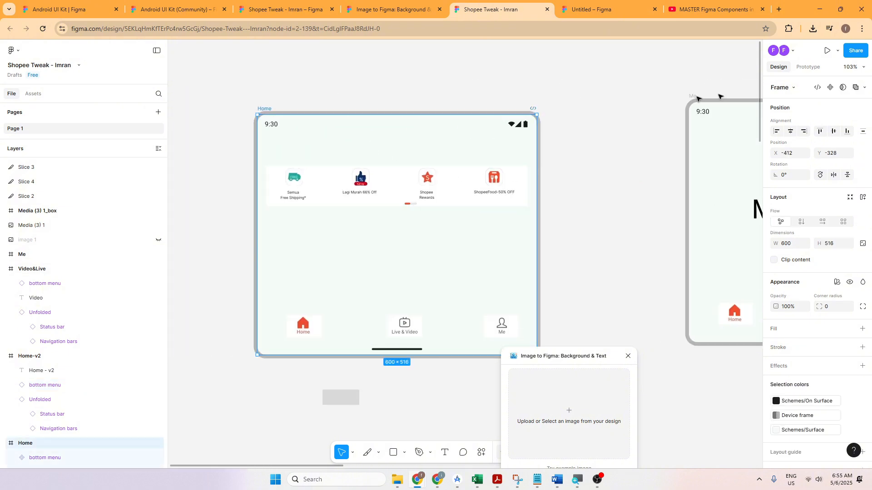
left_click(826, 51)
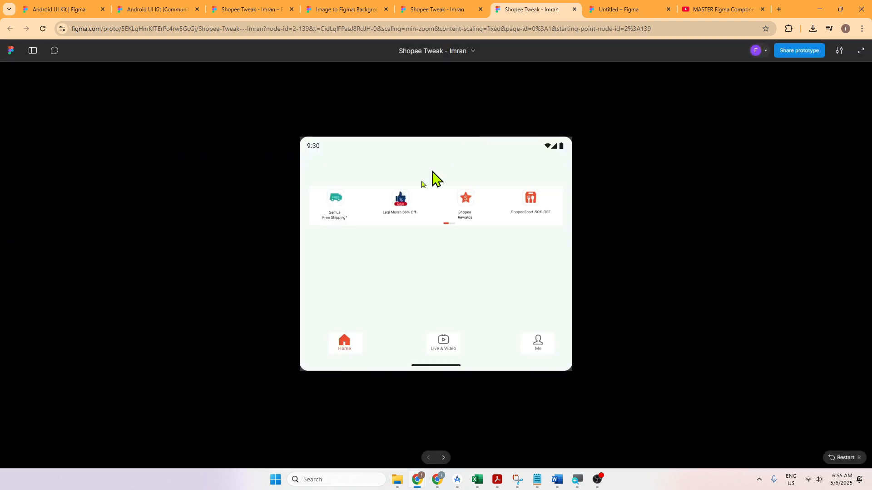
Step: Test the bottom menu in the prototype by switching repeatedly between the Video, Home - v2 and Me screens with its icons
left_click(443, 344)
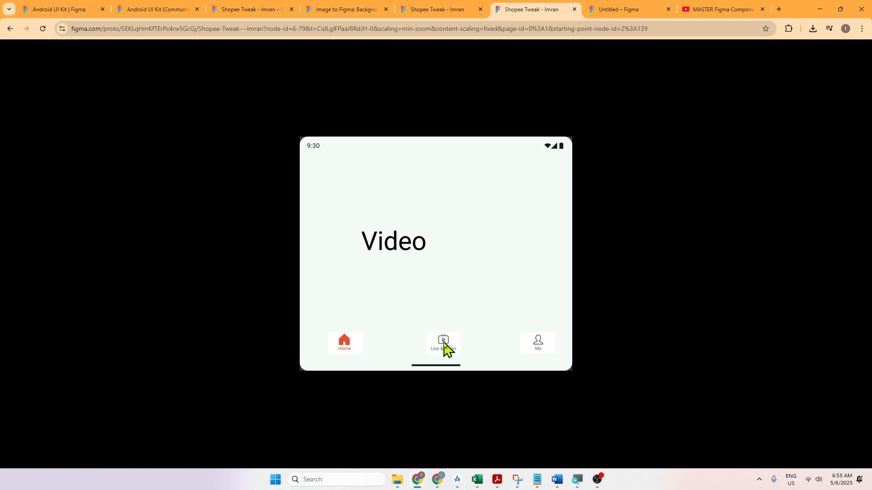
left_click(443, 345)
left_click(351, 348)
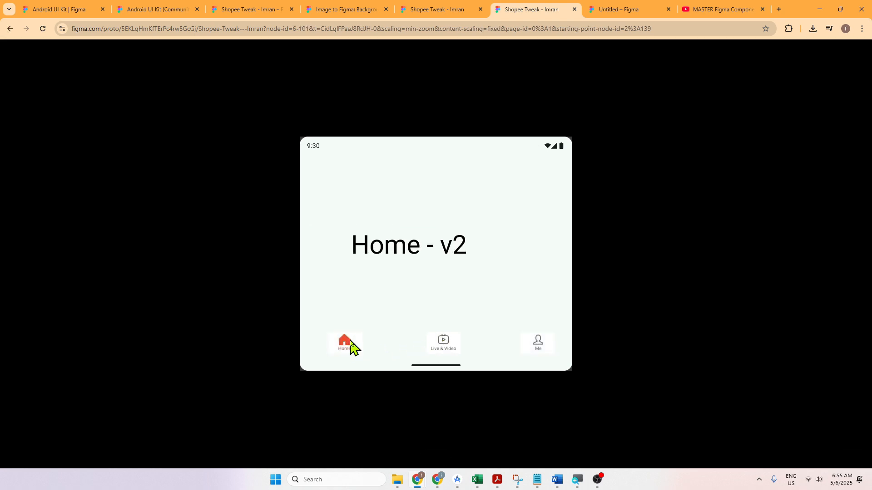
left_click(548, 337)
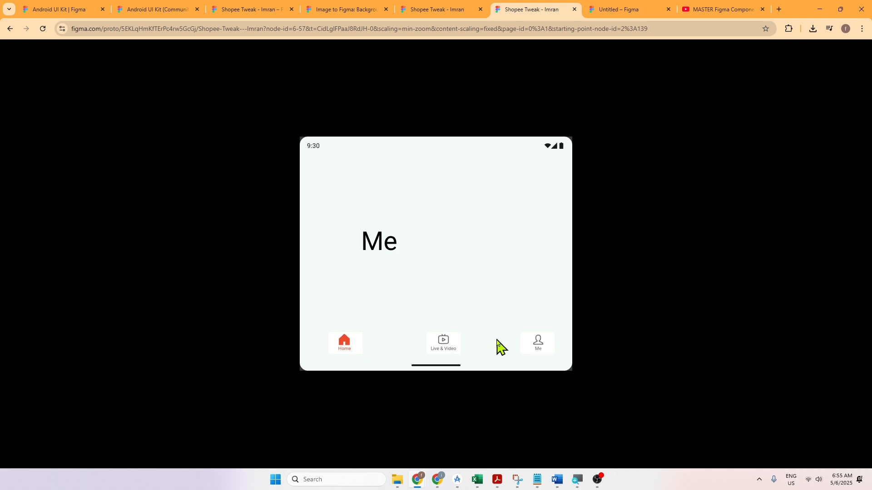
left_click(440, 355)
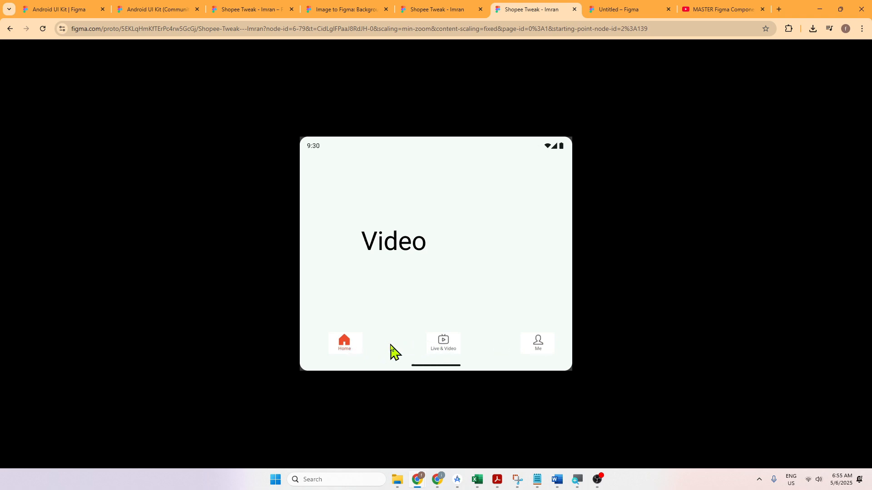
left_click(349, 350)
left_click(440, 350)
left_click(532, 344)
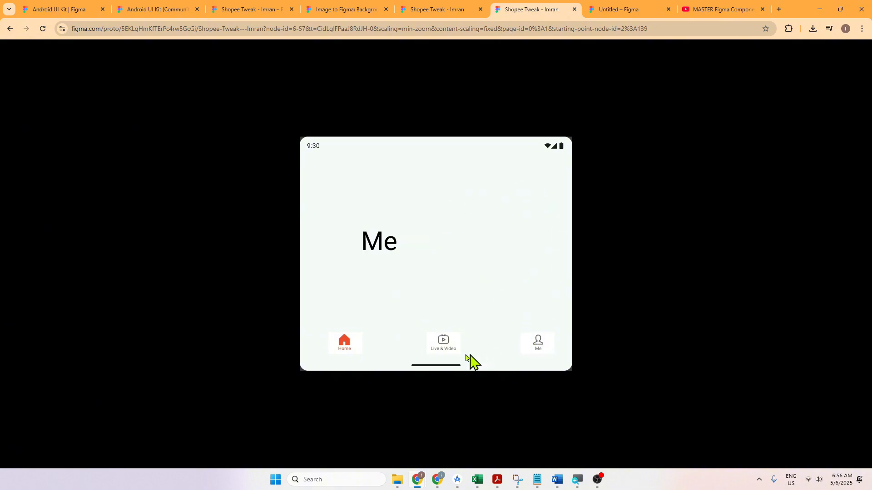
left_click(442, 354)
left_click(344, 349)
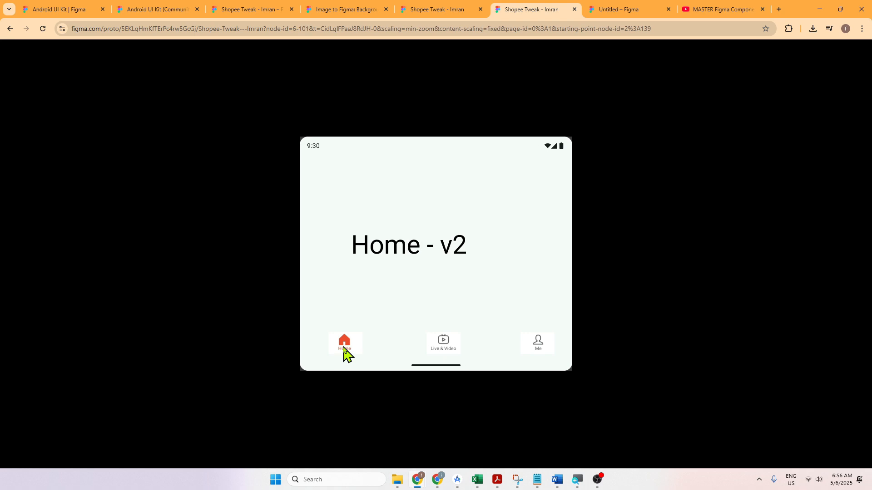
left_click(456, 352)
left_click(541, 351)
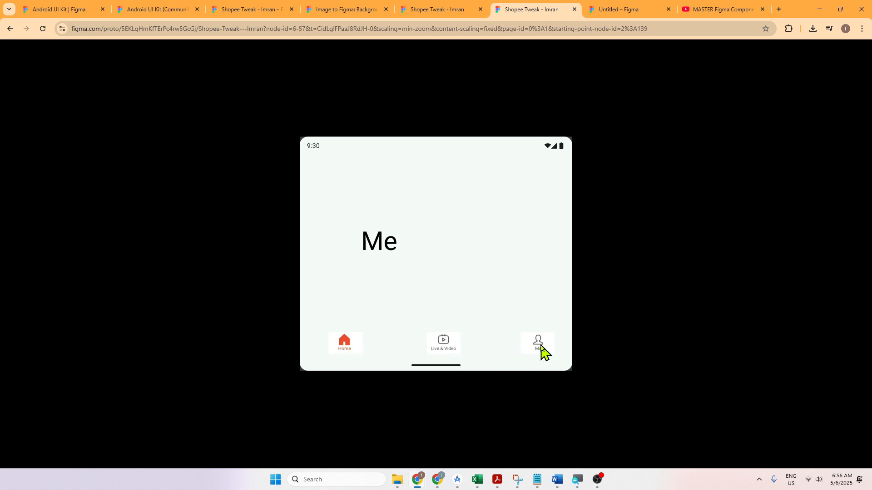
left_click(242, 275)
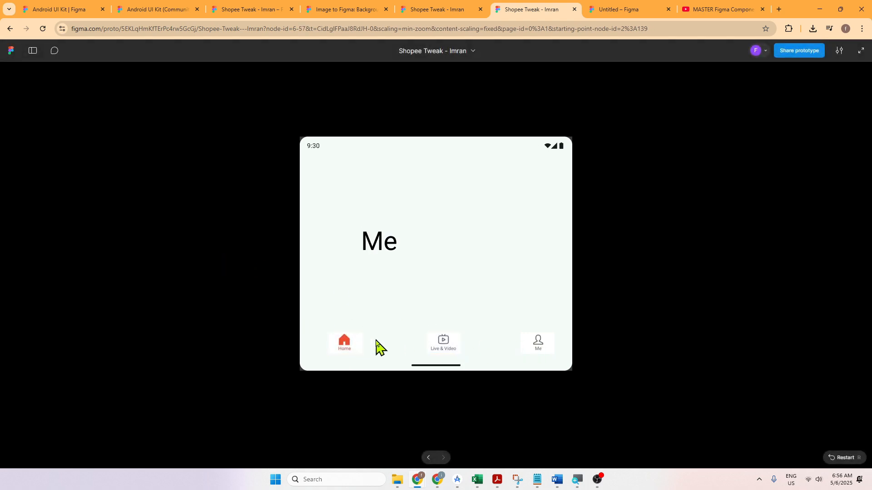
left_click(458, 341)
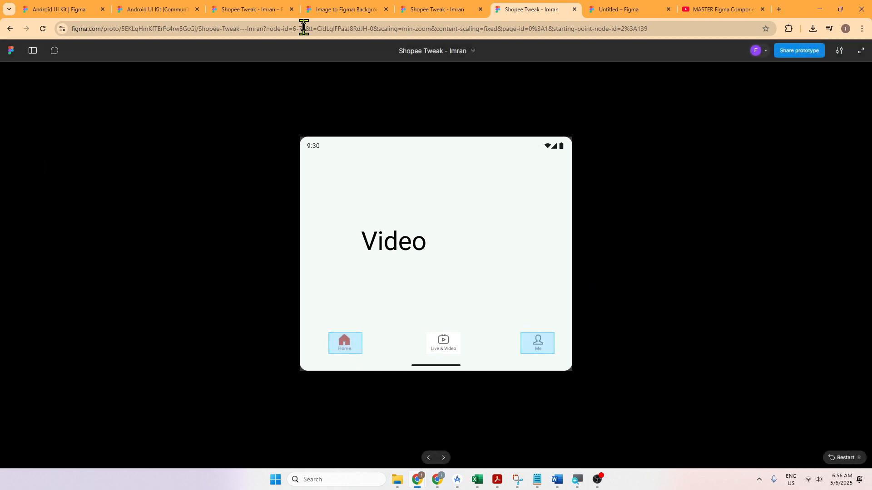
Step: In the design file, move the main bottom menu component below the Home frame and delete the stray grey rectangle
left_click(428, 8)
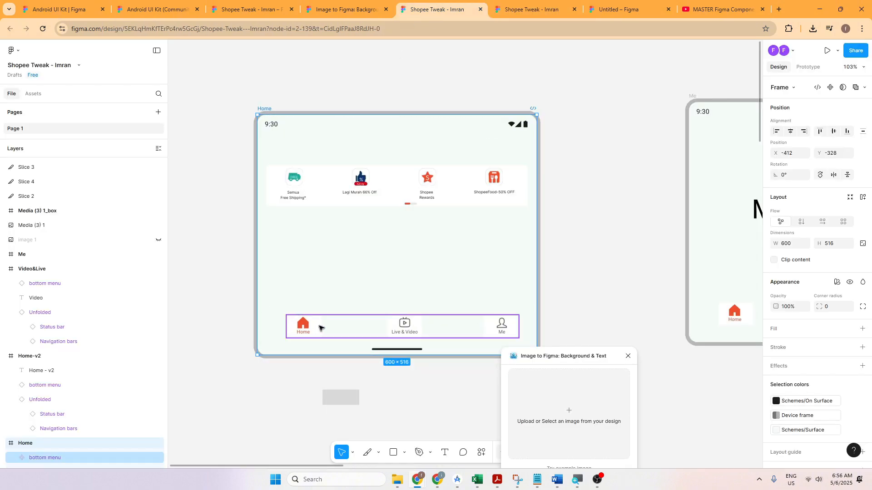
left_click_drag(222, 252, 181, 209)
left_click(338, 288)
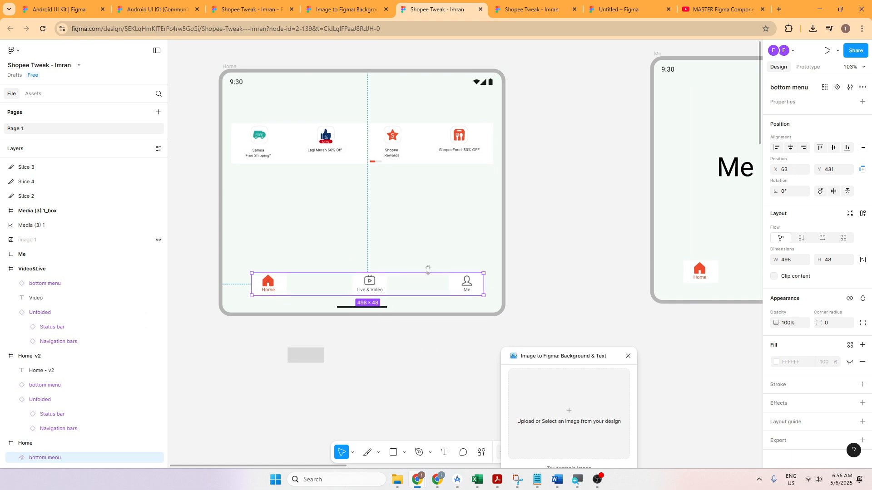
left_click_drag(359, 336, 320, 372)
left_click(314, 362)
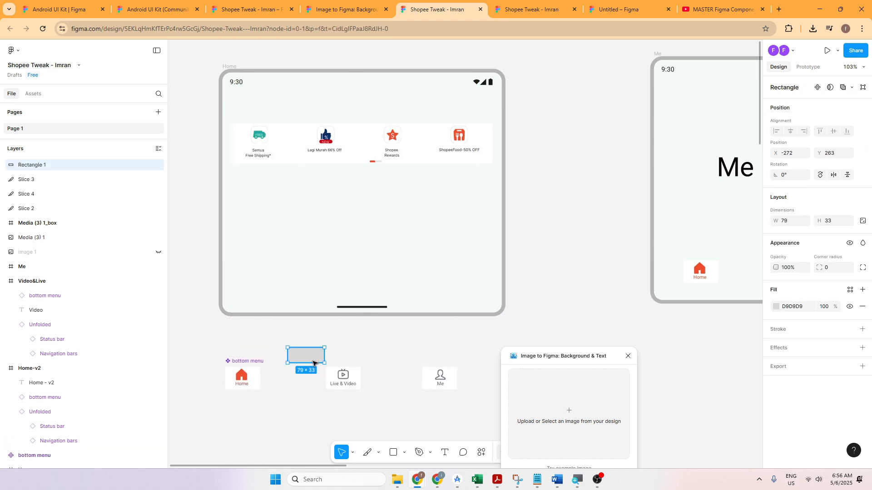
key("Delete")
Step: Examine the main bottom menu component and its three icons on the canvas below the Home frame
left_click(323, 369)
scroll(318, 364, "down", 2)
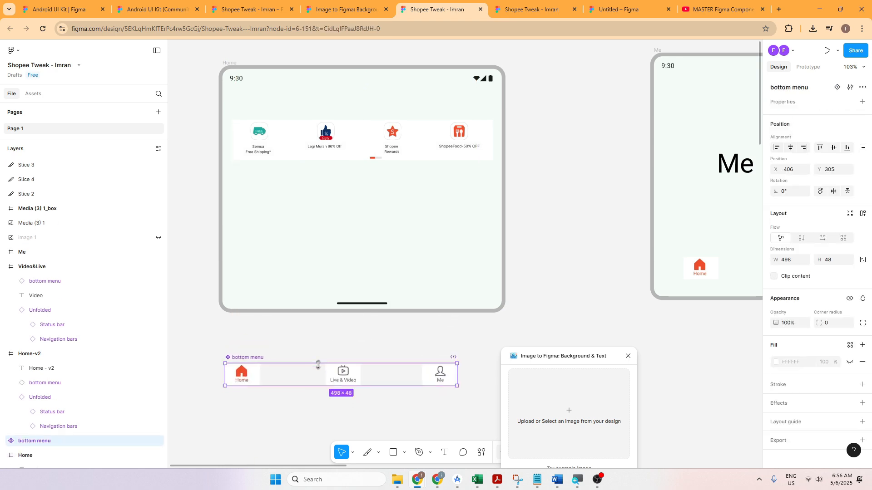
scroll(314, 366, "up", 5)
scroll(320, 350, "down", 2)
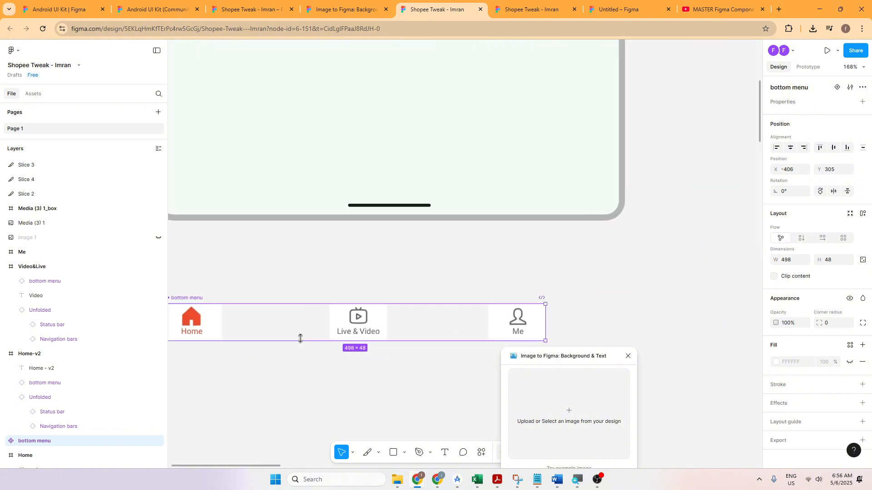
scroll(301, 339, "up", 1)
left_click_drag(293, 326, 384, 317)
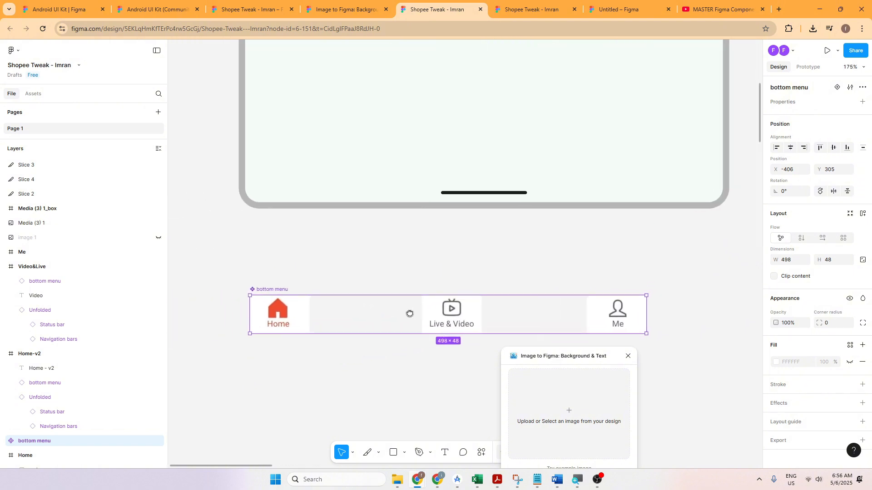
scroll(275, 306, "up", 3)
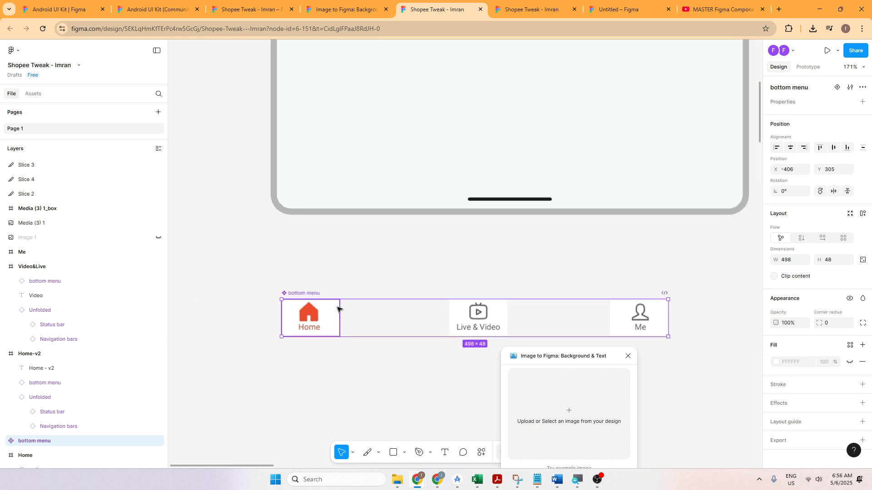
scroll(339, 307, "down", 3)
scroll(359, 319, "right", 4)
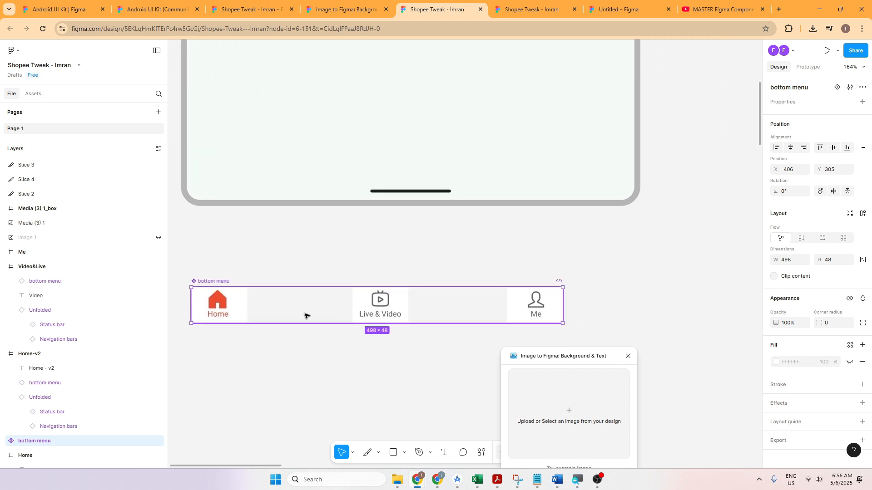
scroll(382, 309, "down", 1)
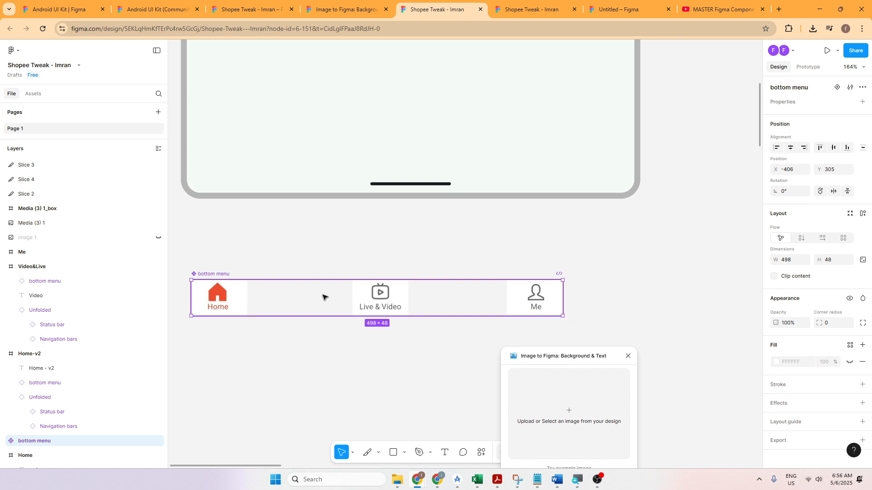
scroll(371, 305, "down", 5)
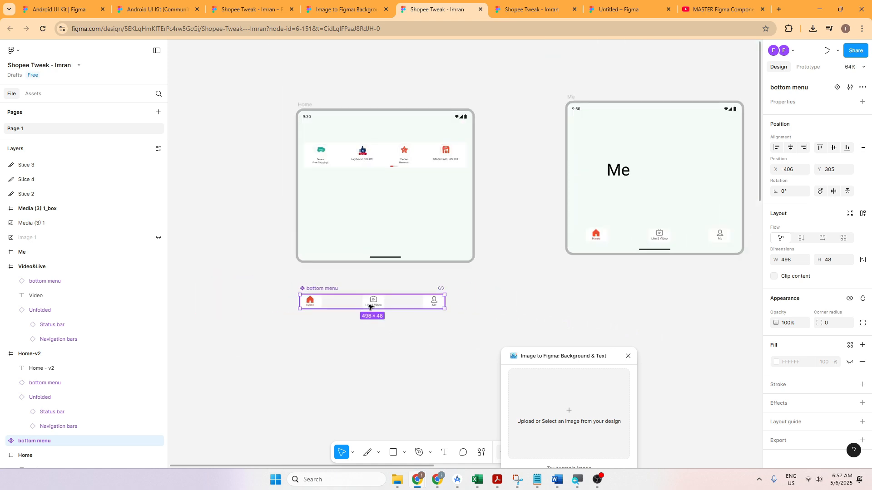
Step: Paste a bottom menu instance into the Home frame and place it above the navigation bar at X 63, Y 423
left_click(358, 232)
key("ctrl+v")
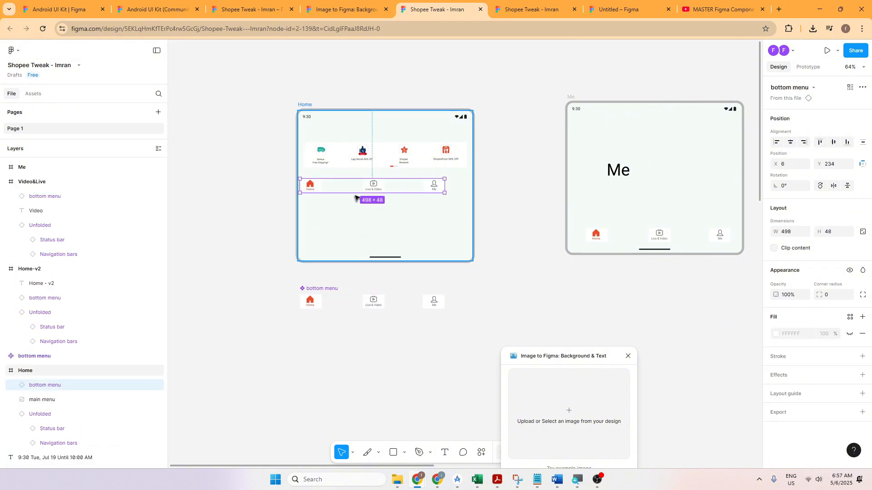
left_click_drag(370, 189, 372, 247)
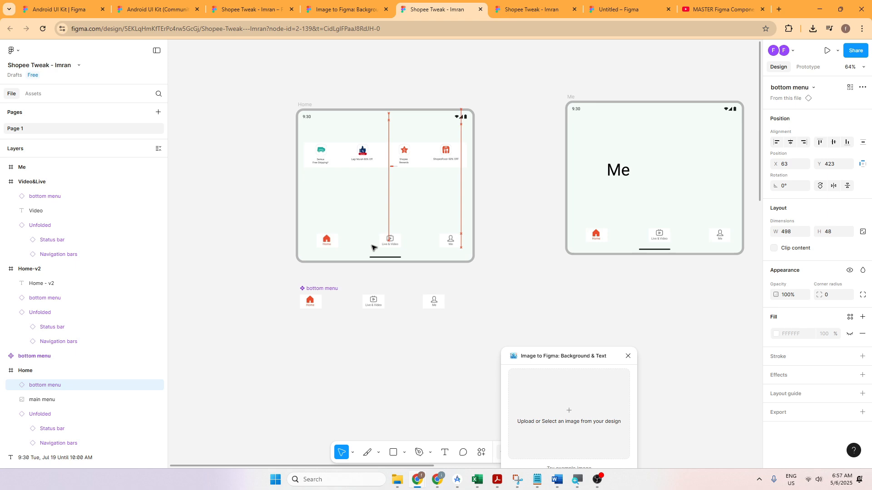
Step: Compare the main bottom menu component with its instances in the Home, Me, Video&Live and Home-v2 frames
left_click(375, 301)
scroll(375, 321, "up", 1)
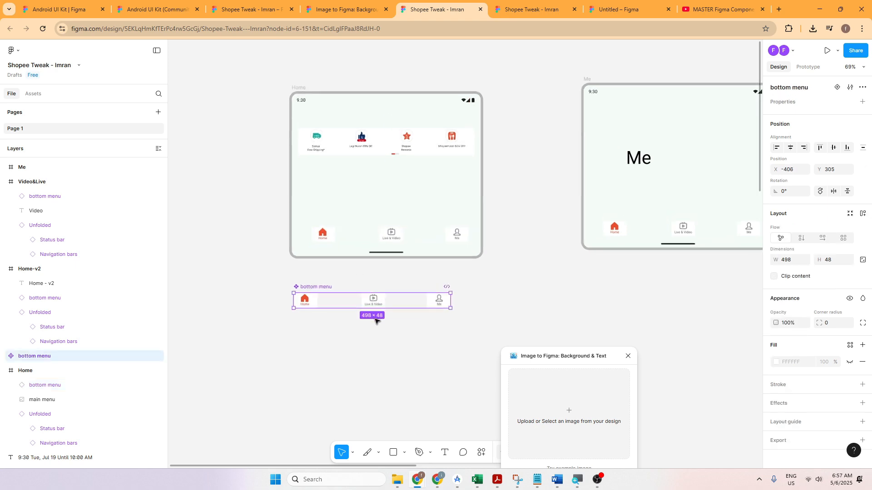
scroll(375, 321, "up", 2)
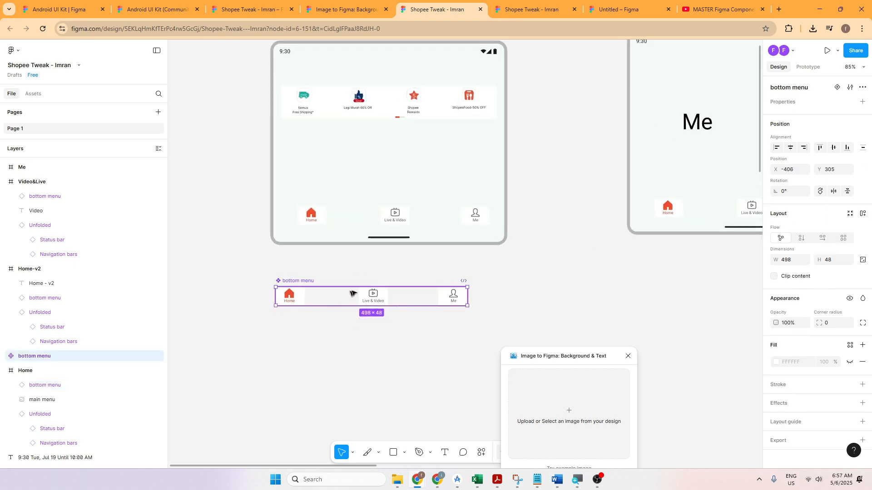
scroll(352, 293, "down", 5)
scroll(444, 273, "right", 3)
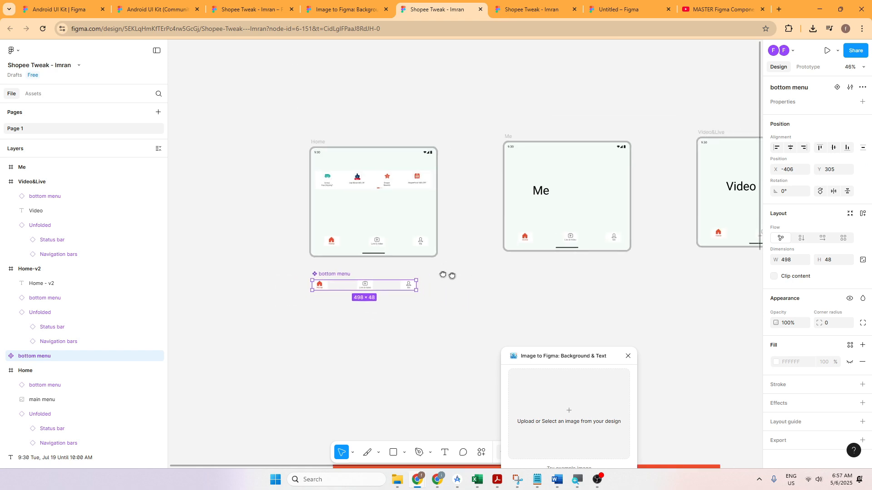
left_click(259, 234)
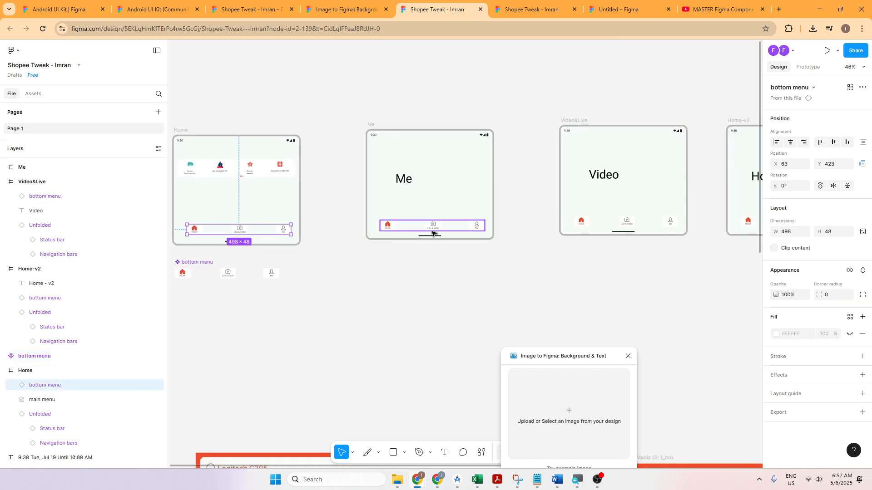
left_click(432, 229)
left_click(569, 226)
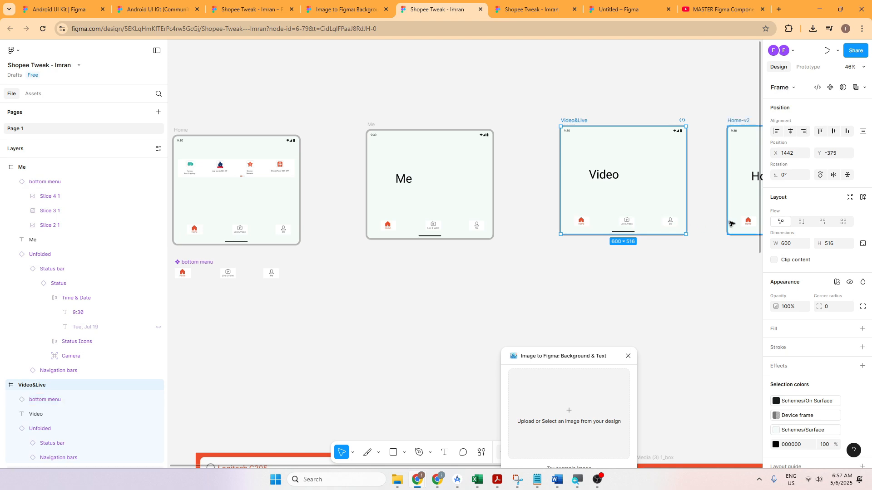
left_click(744, 223)
Step: Move the main bottom menu component farther below the Home frame, to X -341, Y 379
left_click_drag(227, 279, 388, 278)
scroll(241, 296, "up", 4)
scroll(338, 304, "up", 3)
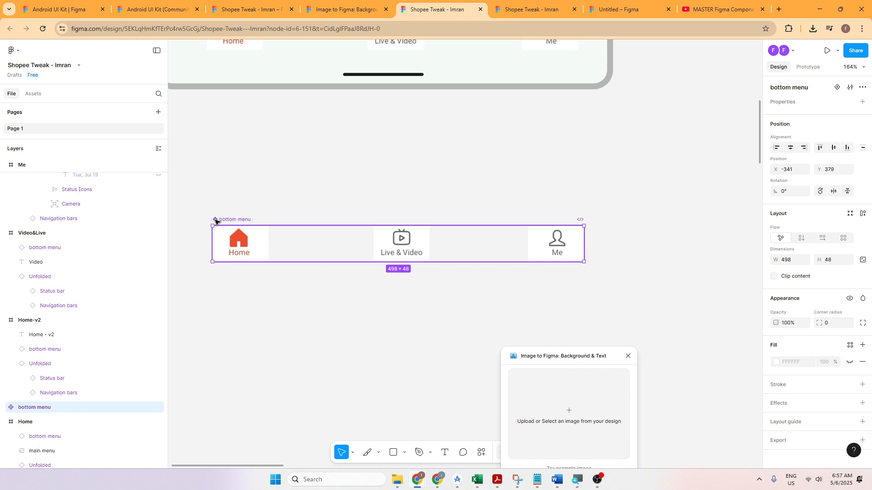
Step: Review the additional options available for the selected bottom menu component
left_click(862, 88)
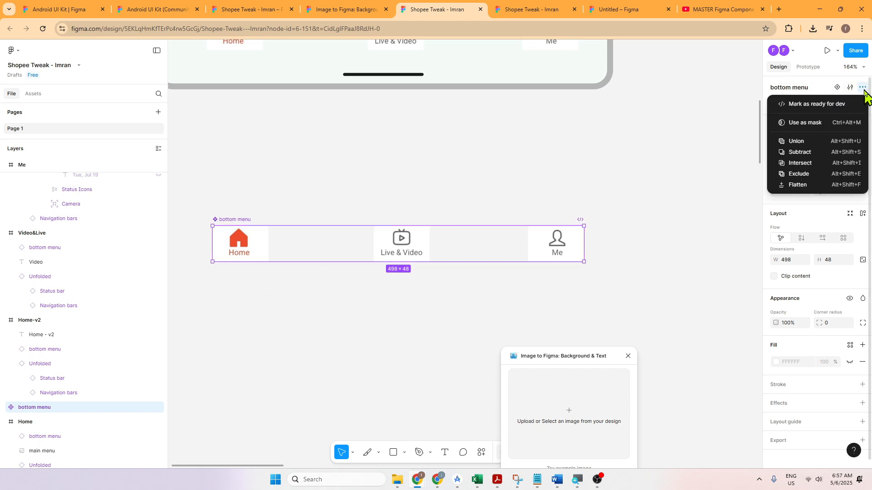
left_click(742, 121)
left_click(804, 88)
left_click(861, 87)
left_click(720, 123)
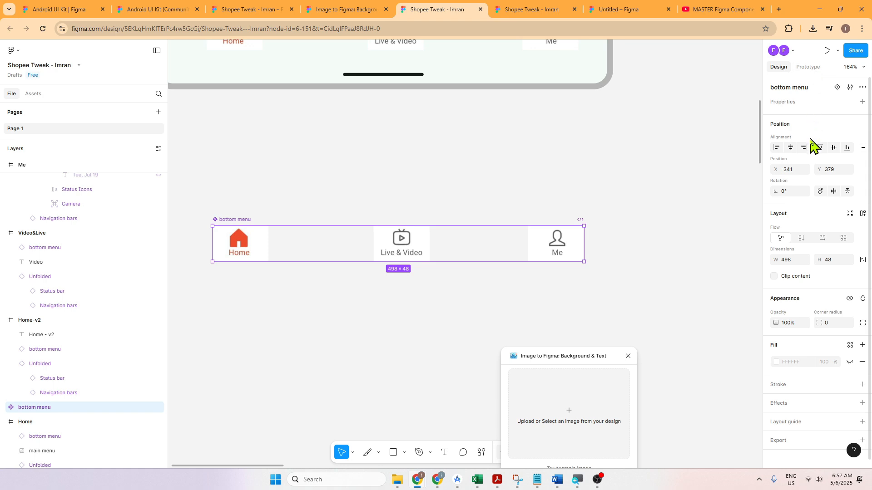
Step: Search the assets for "bottom", clear the search and look over the libraries added to this file
left_click(32, 95)
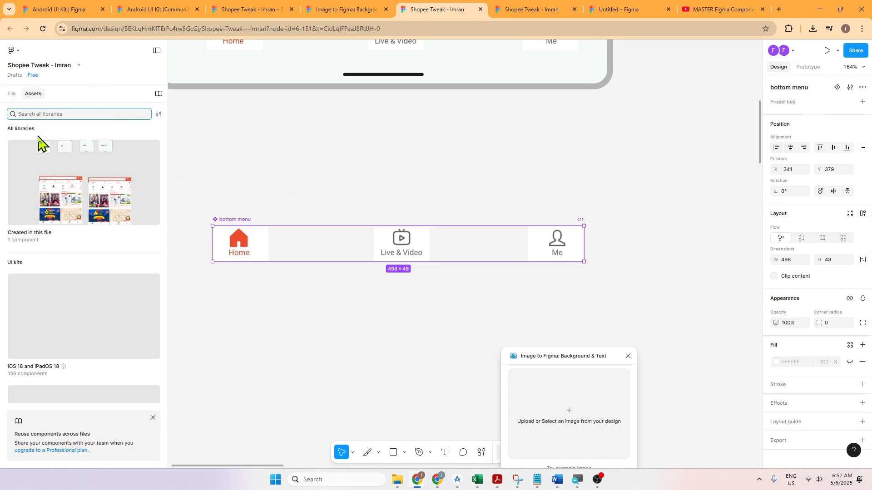
type("bot")
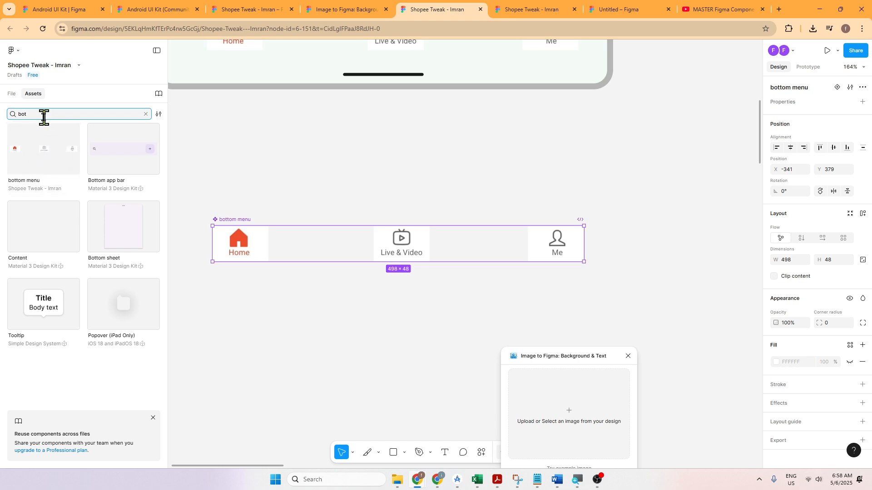
left_click_drag(43, 117, 10, 119)
type("tom")
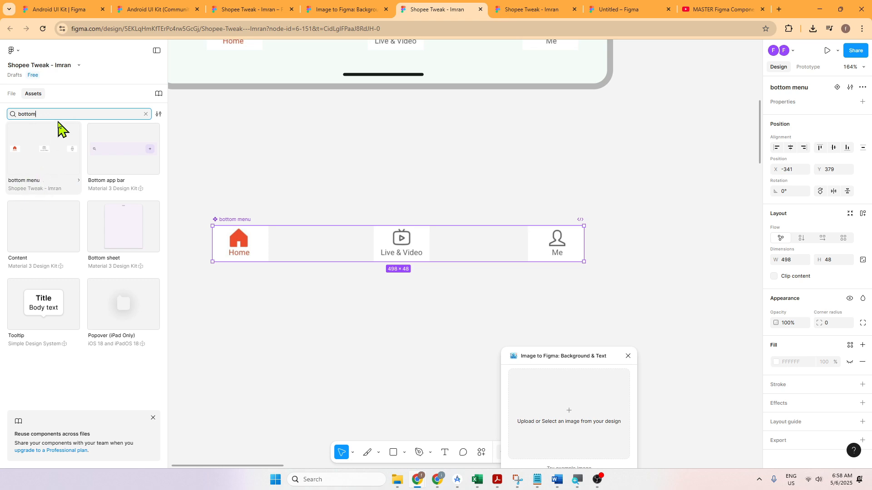
left_click_drag(60, 116, 4, 132)
key("BackSpace")
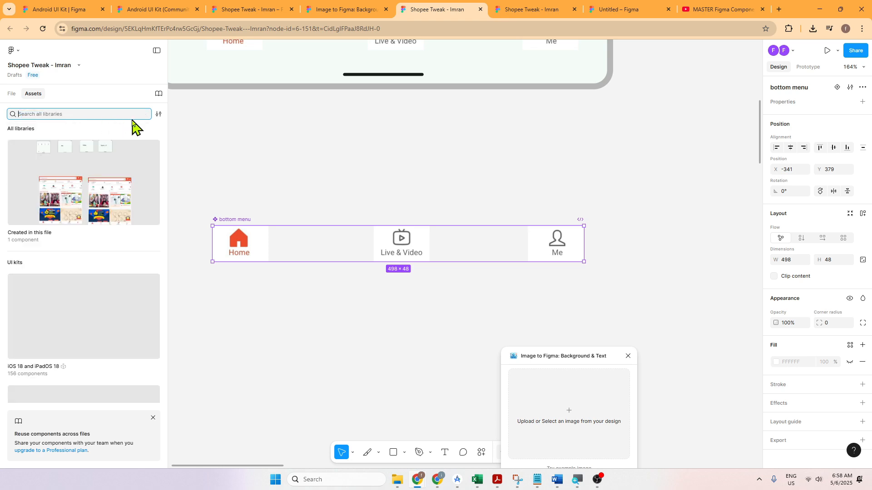
left_click(156, 94)
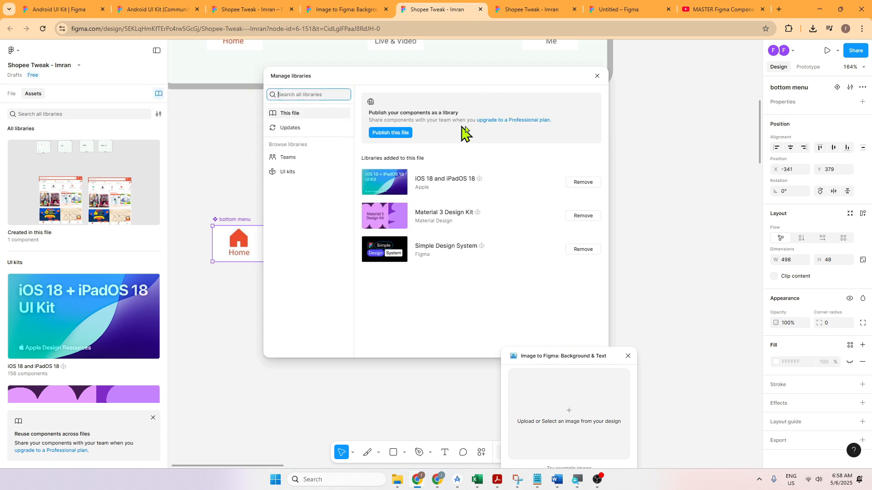
left_click(598, 76)
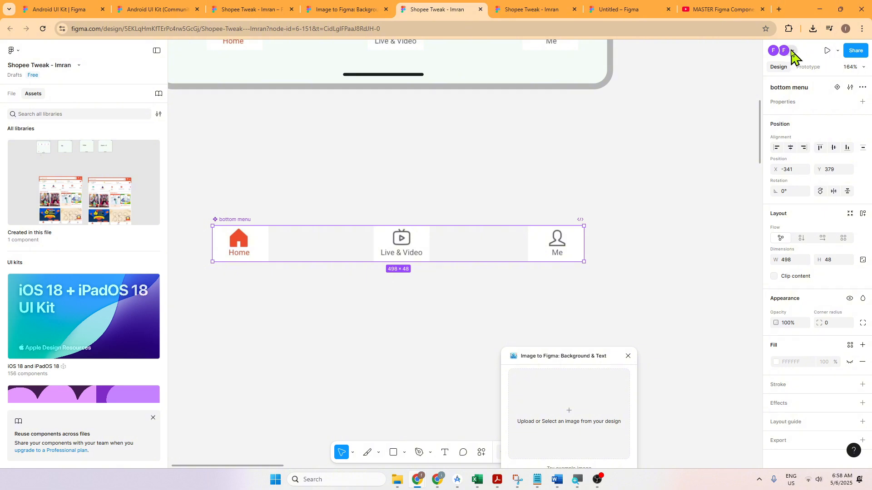
left_click(449, 166)
left_click(273, 247)
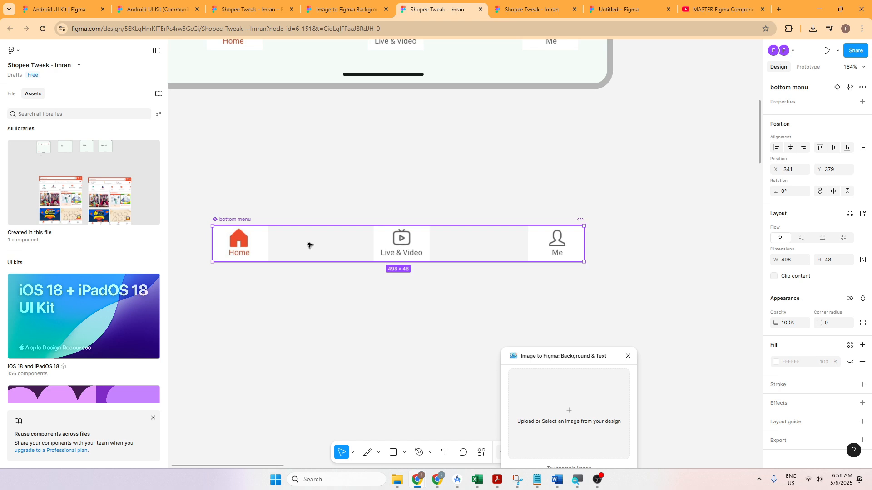
left_click(253, 195)
left_click(238, 223)
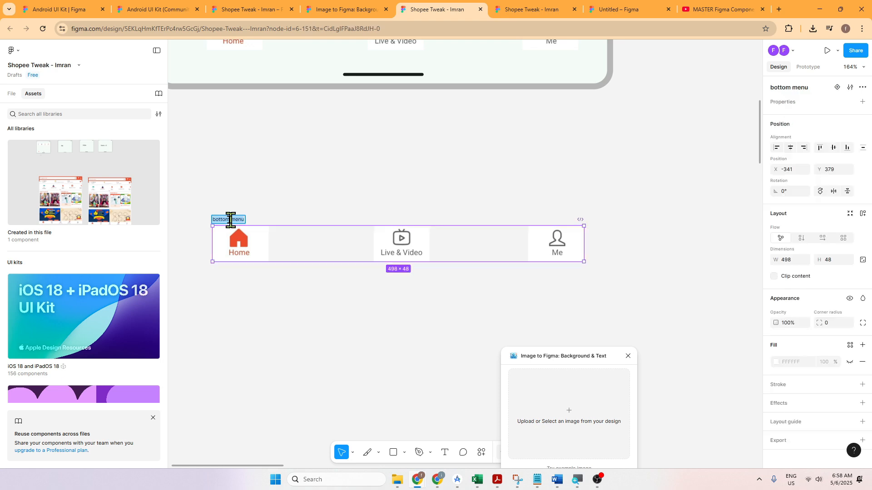
left_click(226, 241)
Step: Duplicate the Home icon inside the main bottom menu component, placing the copy before Live & Video at X 108
left_click(290, 247)
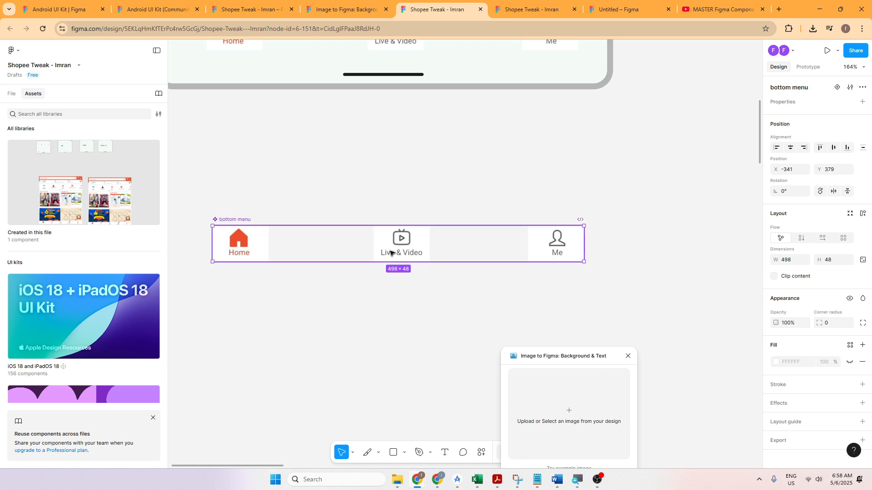
left_click(255, 245)
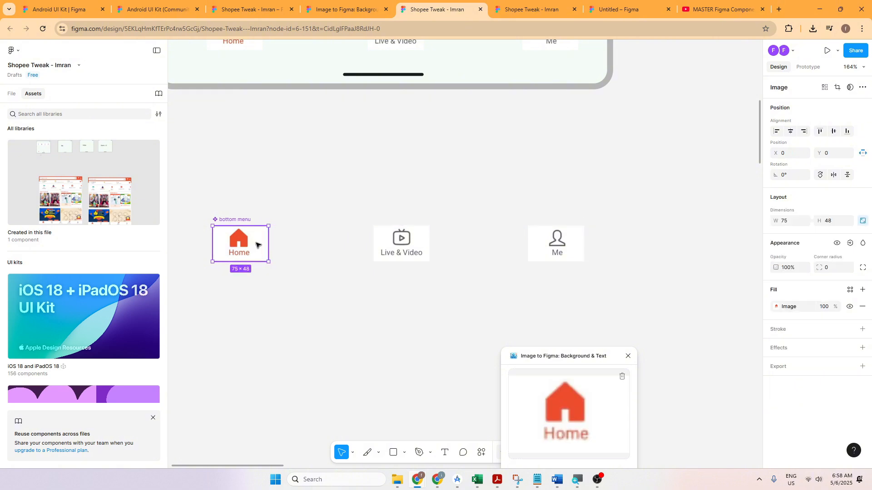
left_click_drag(256, 245, 336, 246, "alt")
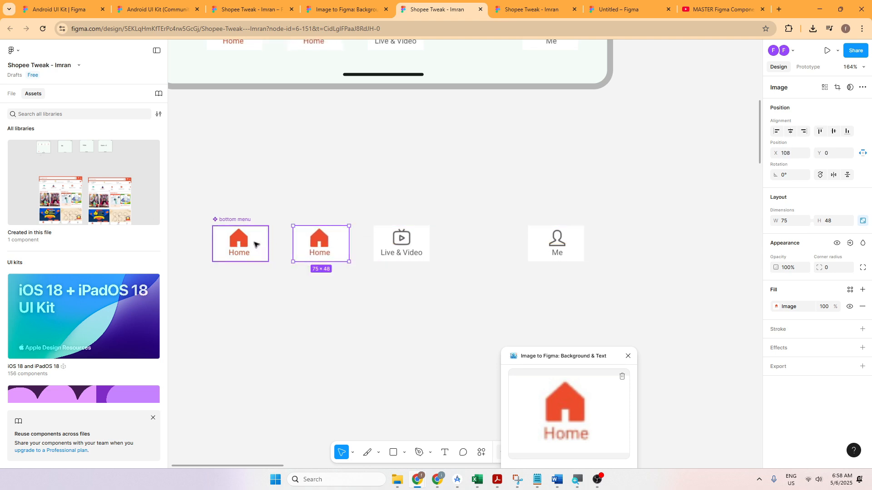
Step: Inspect each icon in the main bottom menu component and check the menu instance in the Home frame
left_click(405, 241)
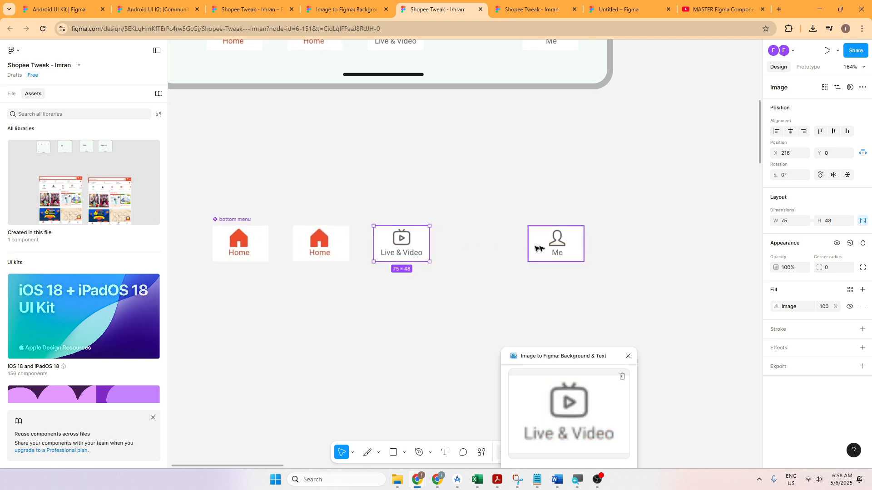
left_click(554, 248)
left_click(320, 253)
left_click(260, 249)
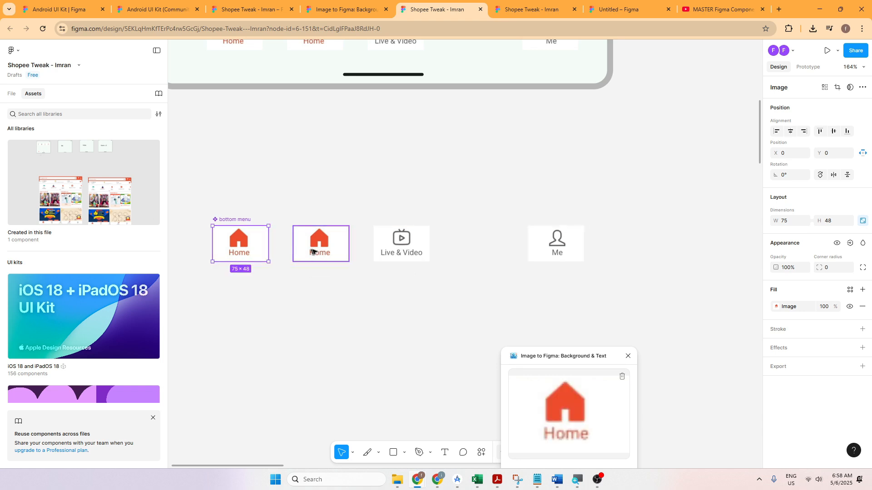
left_click(321, 244)
left_click(265, 247)
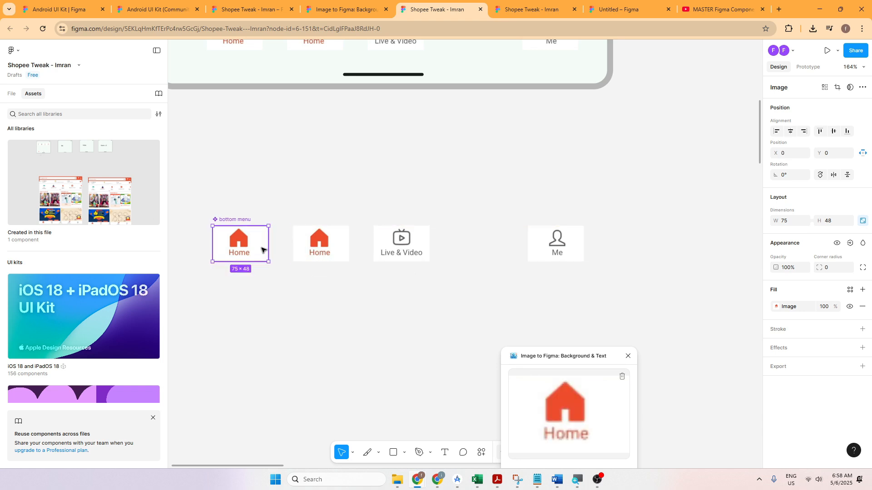
left_click(314, 245)
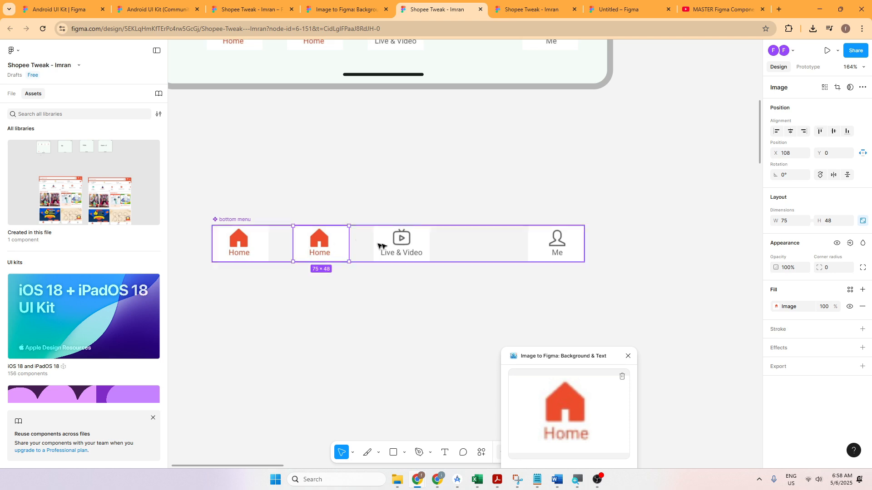
left_click(412, 240)
scroll(335, 236, "up", 5)
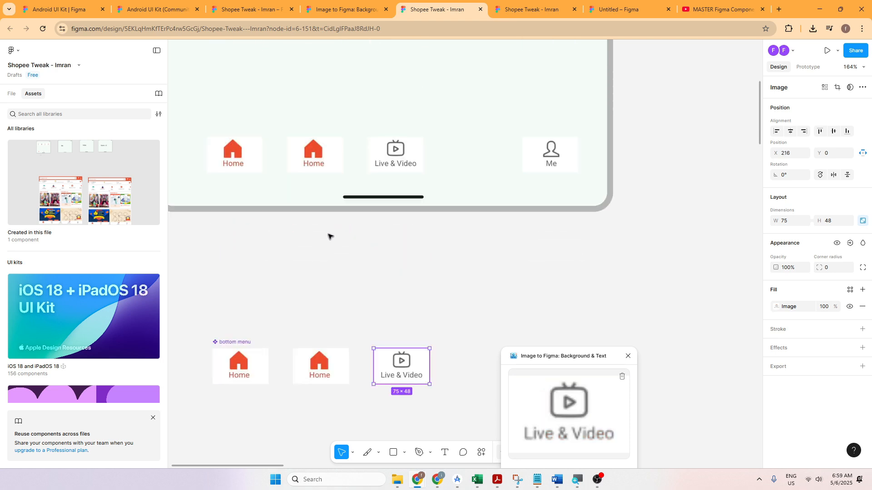
Step: Check the bottom menu instances in the Home, Me, Video&Live and Home-v2 frames against the main component
scroll(328, 236, "down", 10)
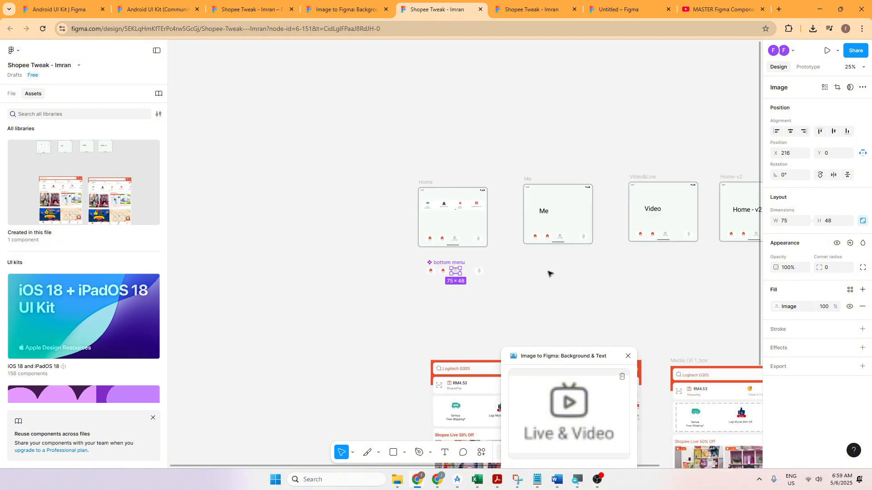
left_click_drag(550, 274, 387, 260)
scroll(386, 261, "up", 3)
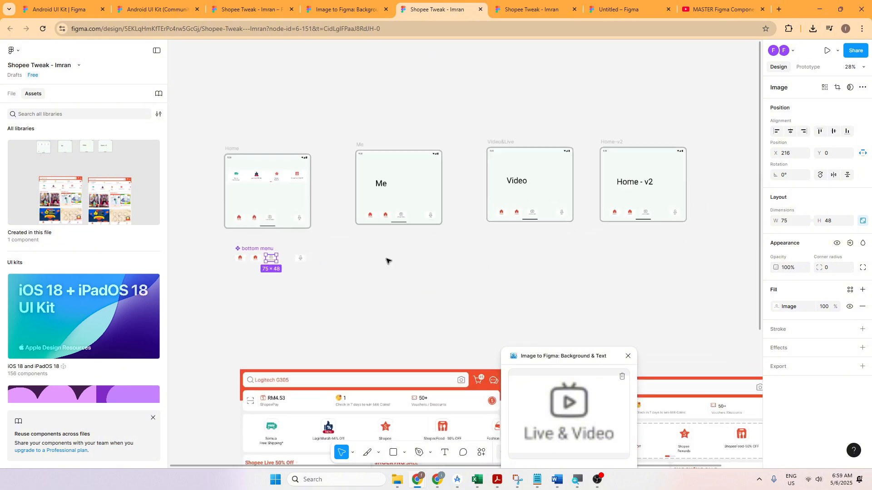
left_click(248, 210)
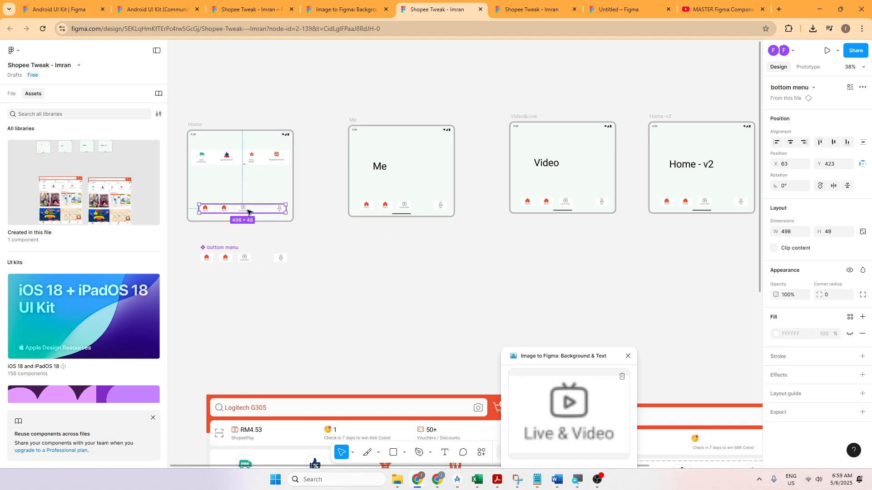
left_click(403, 207)
left_click(523, 208)
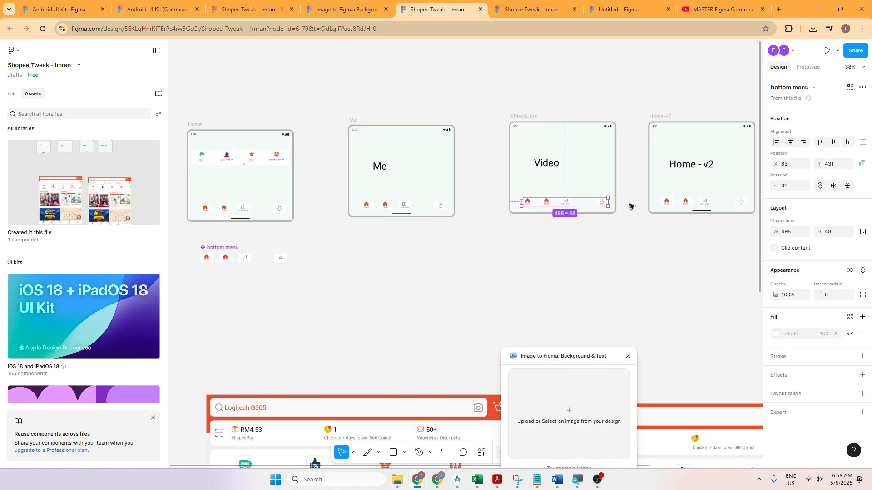
left_click(671, 201)
Step: Duplicate the second Home icon inside the main bottom menu component, placing the copy between Live & Video and Me at X 324
scroll(232, 332, "up", 4)
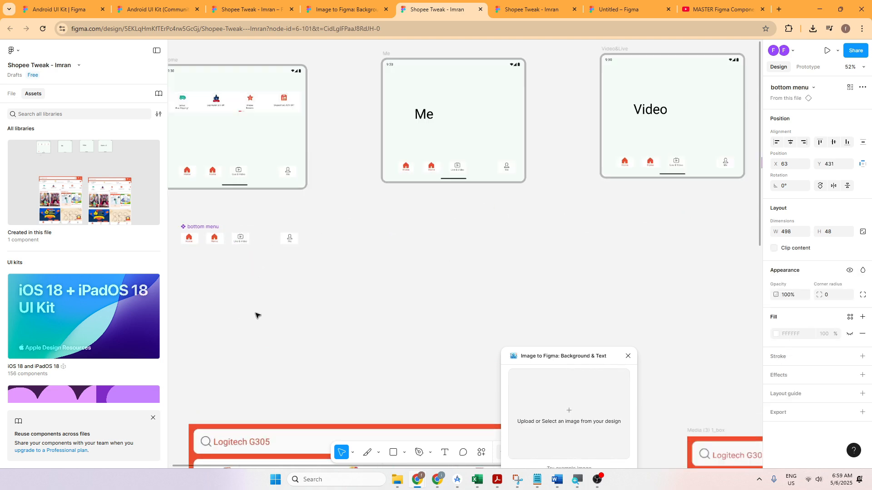
scroll(380, 323, "up", 4)
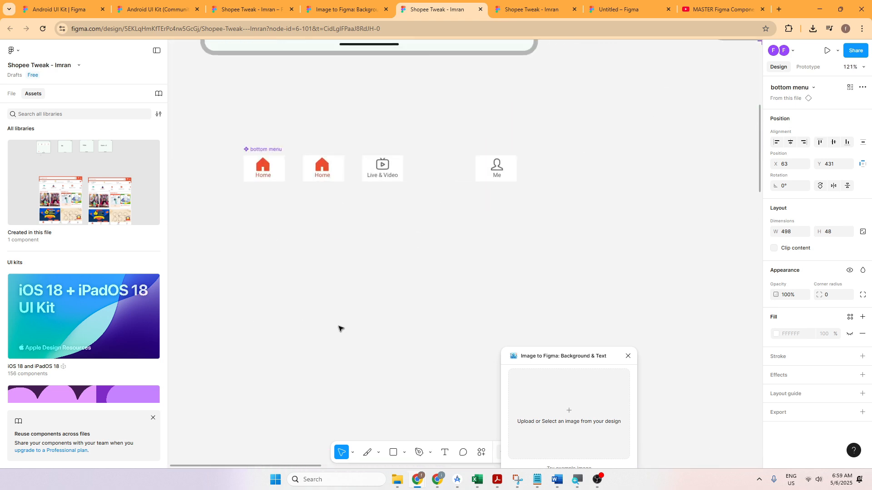
left_click(330, 178)
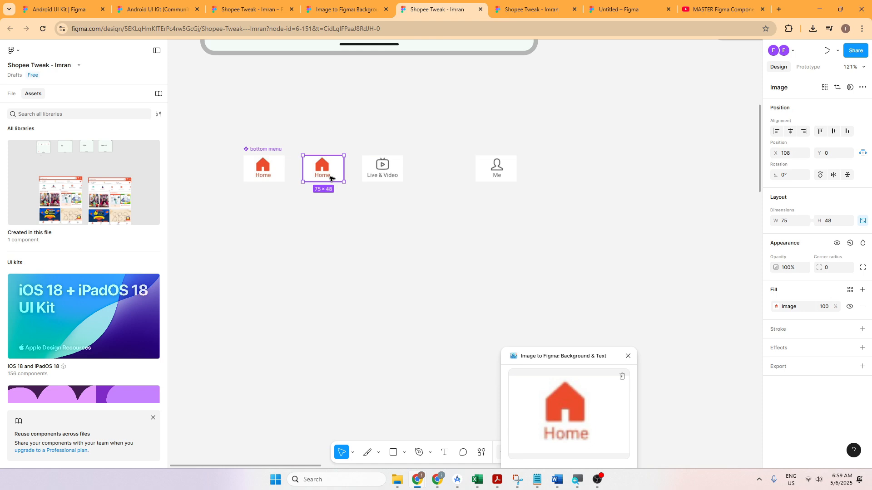
left_click_drag(330, 178, 449, 178)
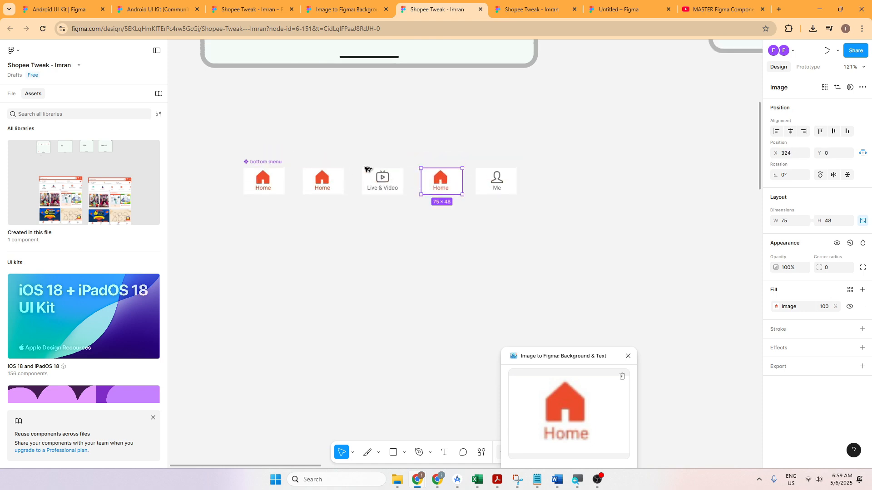
Step: Examine the bottom menu instances across all four frames for the Home icon added between Live & Video and Me
scroll(326, 216, "up", 5)
scroll(553, 212, "right", 8)
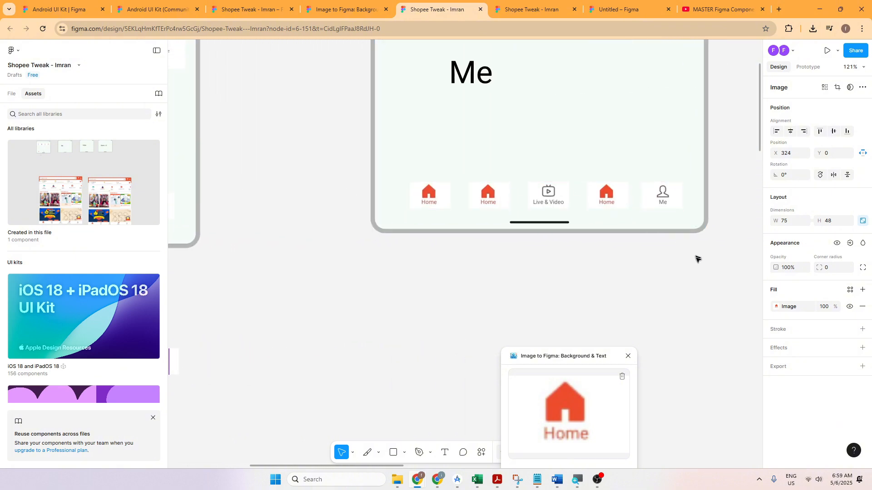
scroll(384, 251, "right", 7)
scroll(523, 250, "right", 8)
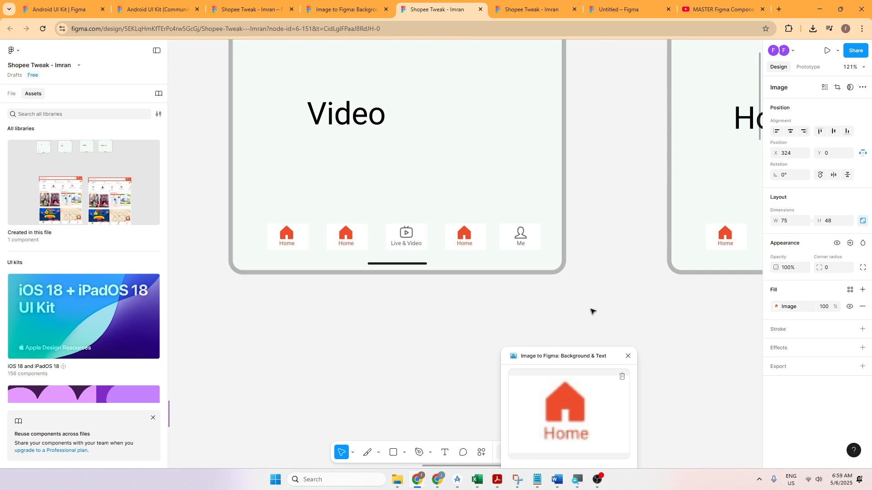
scroll(593, 311, "right", 3)
scroll(390, 301, "down", 6)
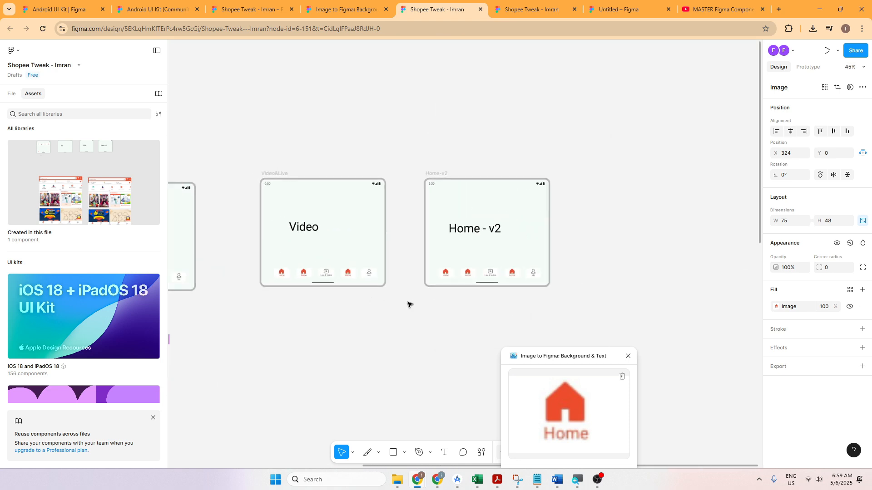
left_click_drag(318, 349, 568, 305)
left_click_drag(486, 310, 619, 286)
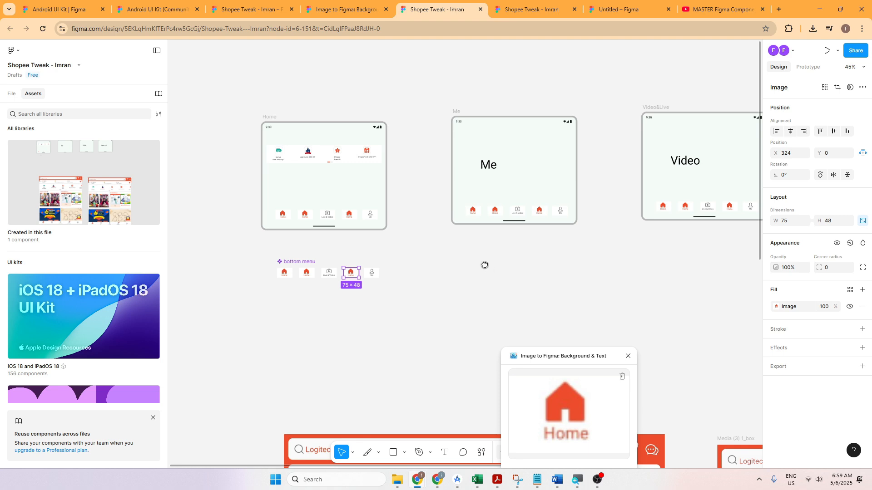
left_click_drag(485, 265, 386, 291)
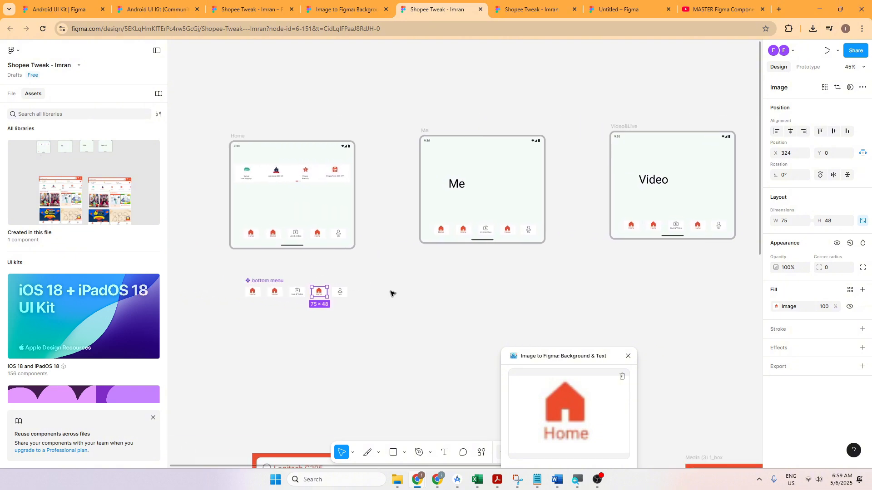
scroll(392, 292, "up", 8)
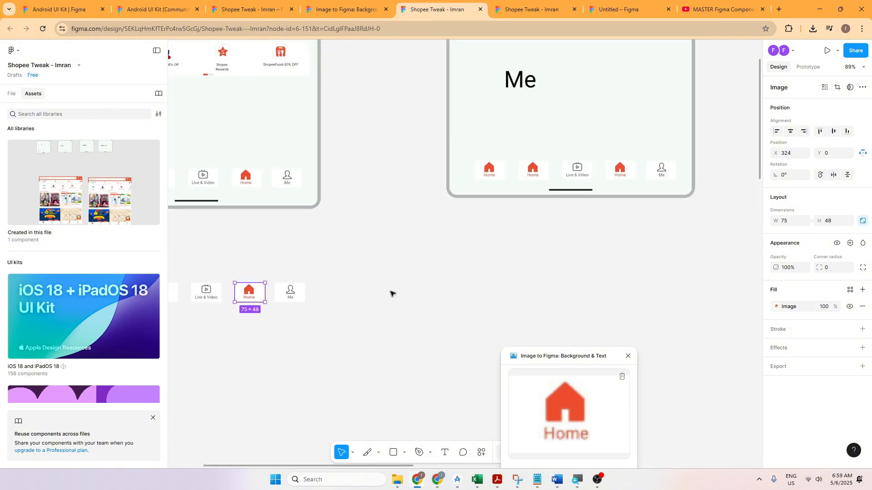
left_click_drag(385, 276, 479, 366)
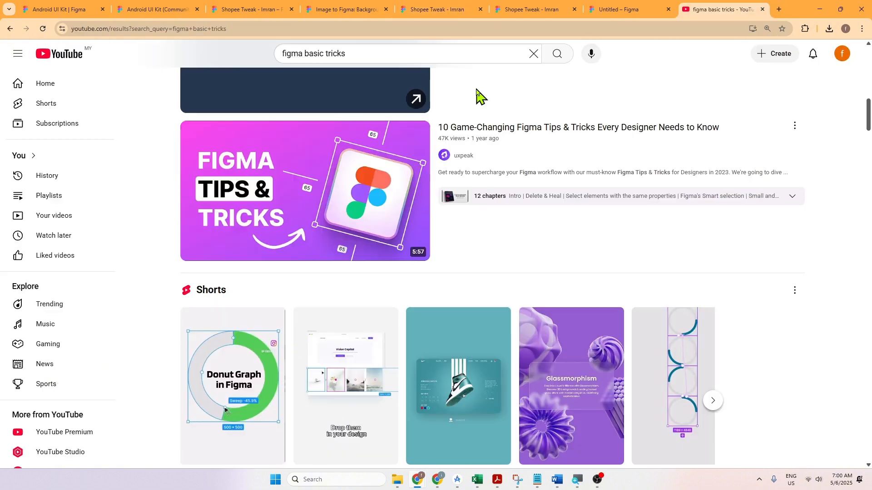
Step: On YouTube, open "10 Game-Changing Figma Tips & Tricks Every Designer Needs to Know" and review the timestamps in its description
left_click(409, 60)
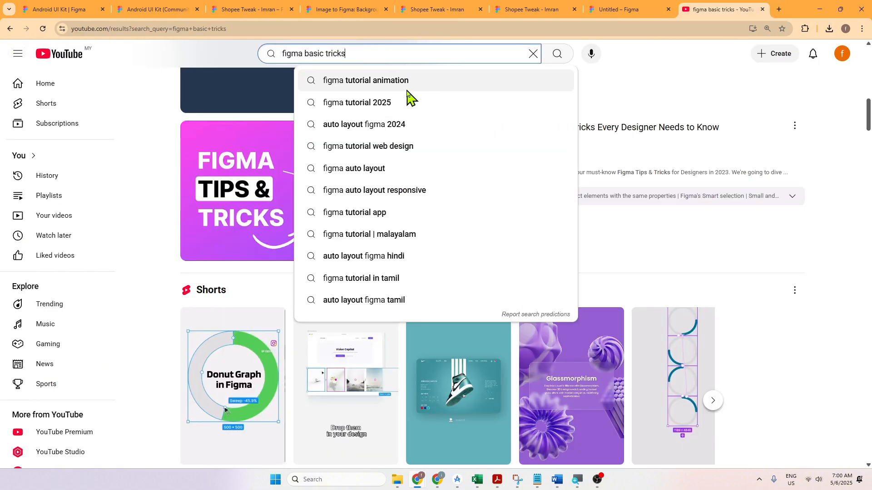
left_click(637, 97)
mouse_move(483, 156)
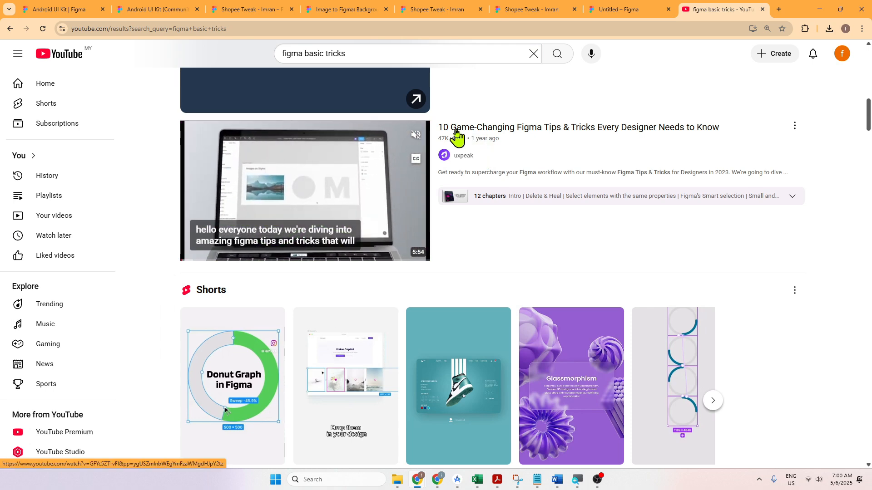
left_click(510, 135)
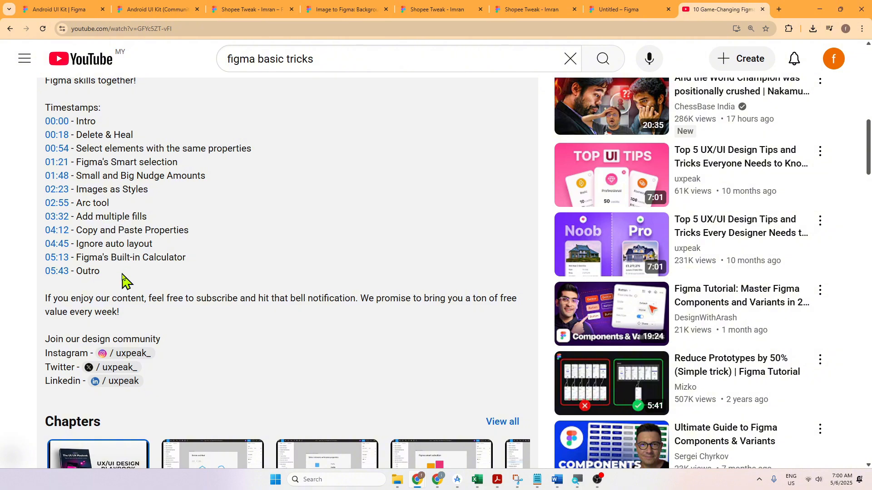
scroll(178, 252, "up", 10)
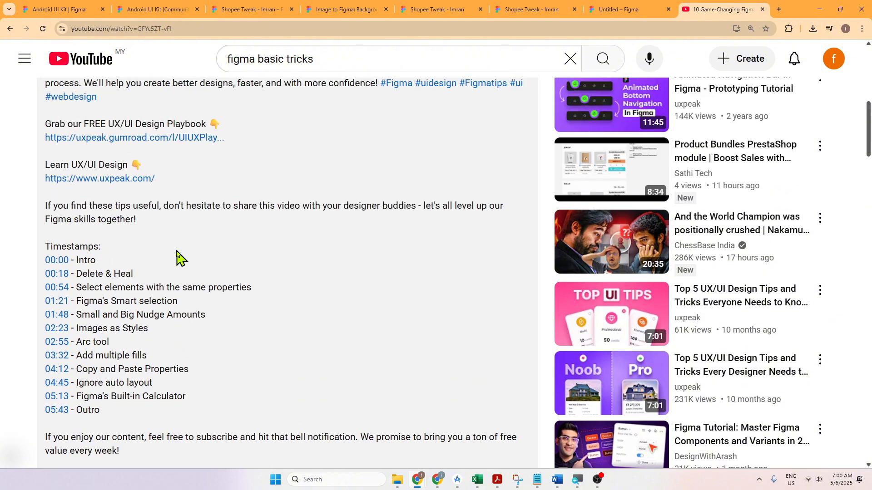
scroll(174, 253, "up", 2)
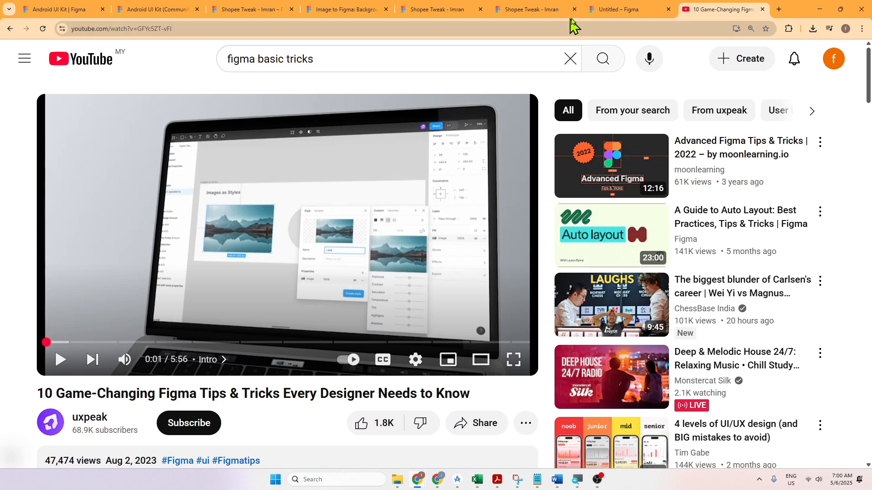